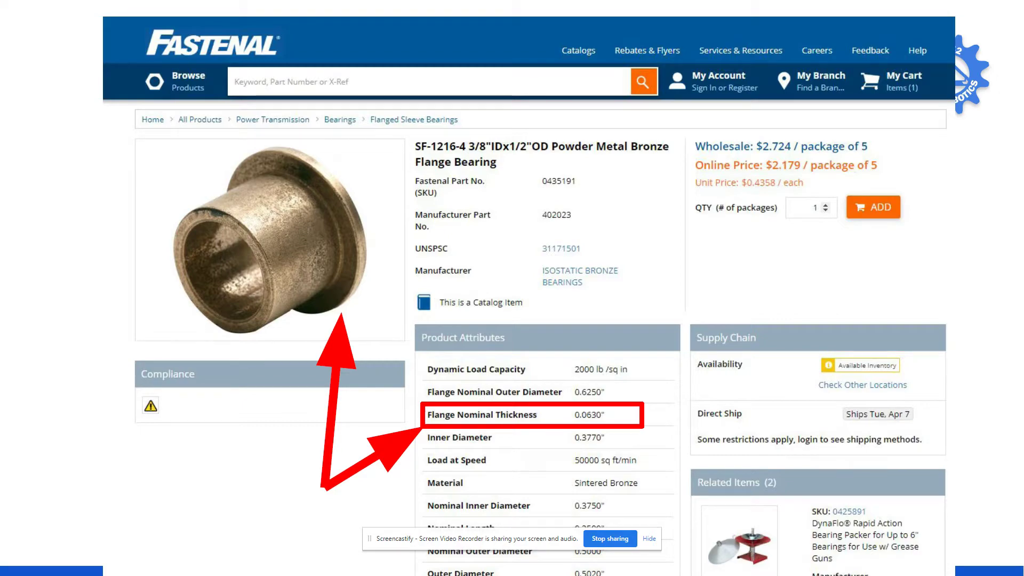
{"action": "key", "text": "Right"}
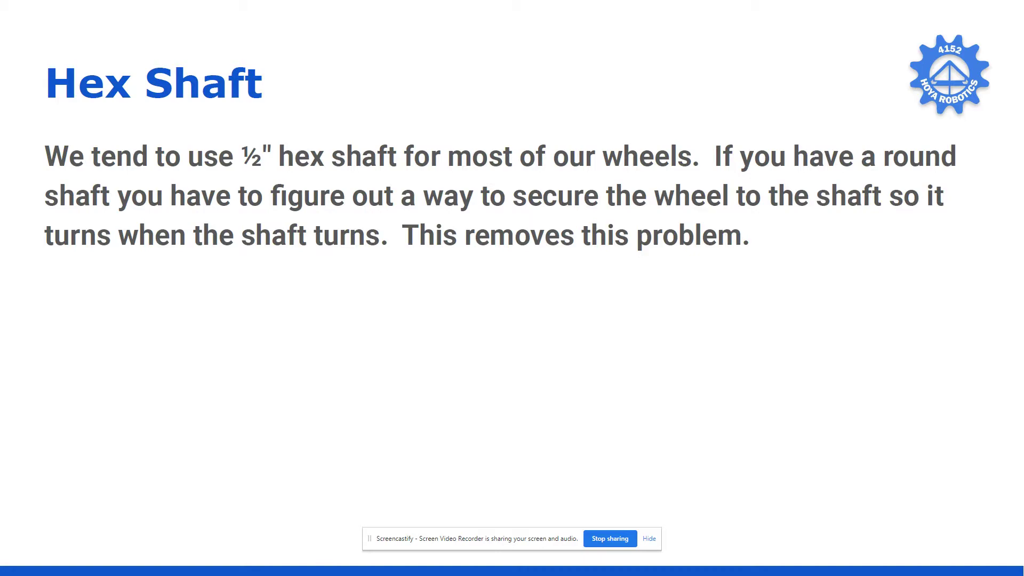
{"action": "key", "text": "Right"}
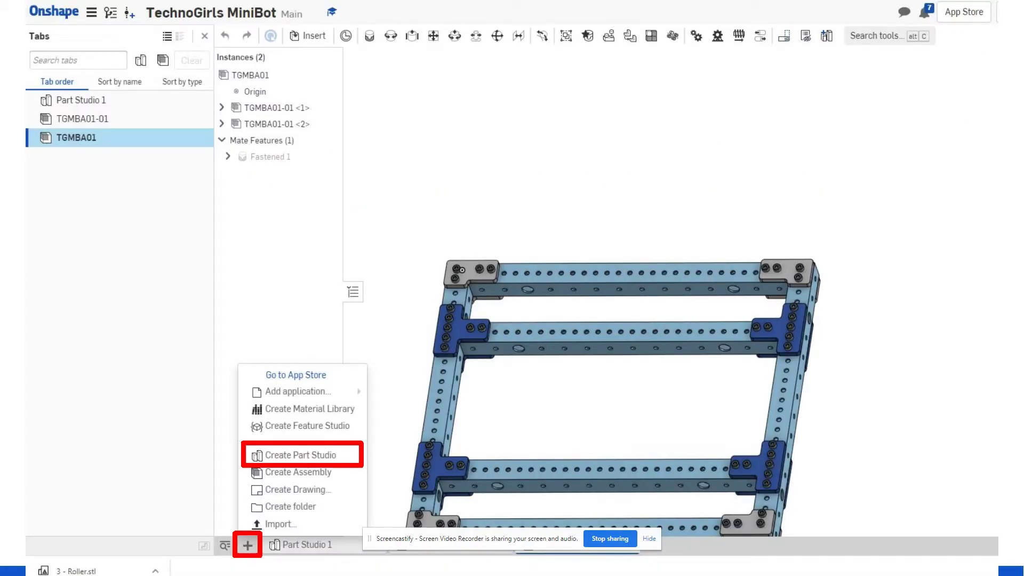
Switch to the Onshape document and create a new Part Studio in it.
{"action": "key", "text": "alt+Tab"}
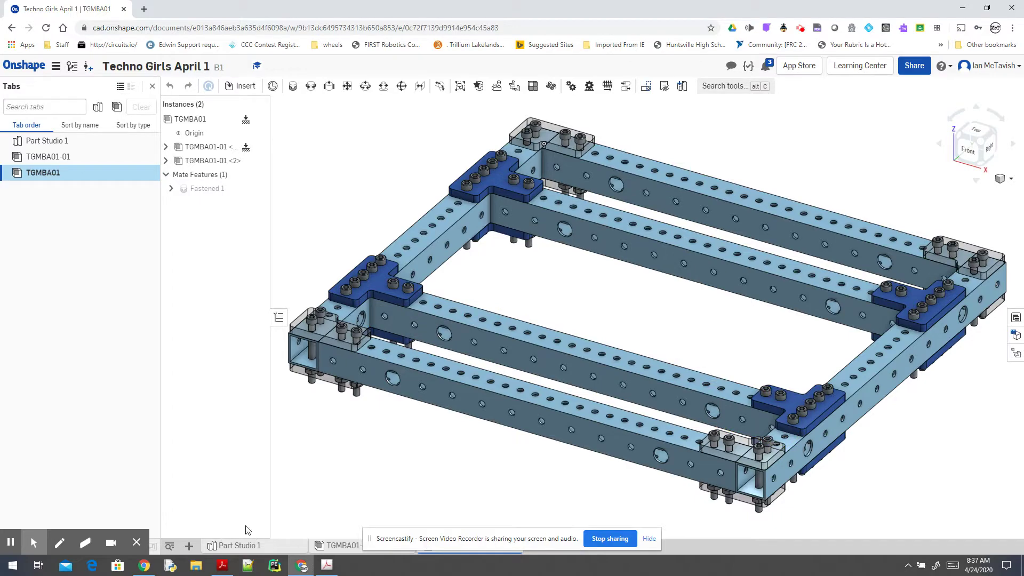
{"action": "left_click", "coordinate": [190, 548]}
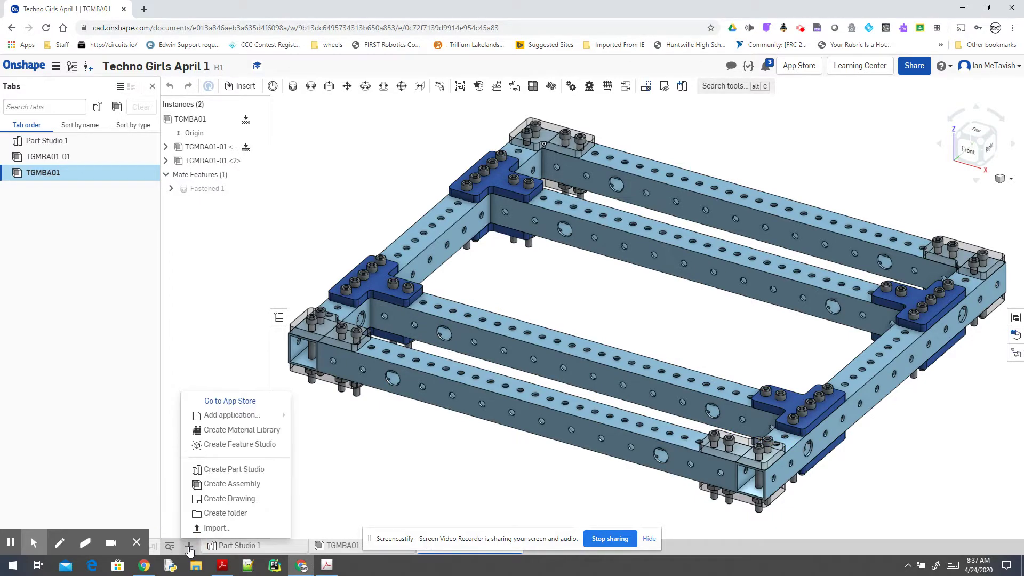
{"action": "left_click", "coordinate": [222, 471]}
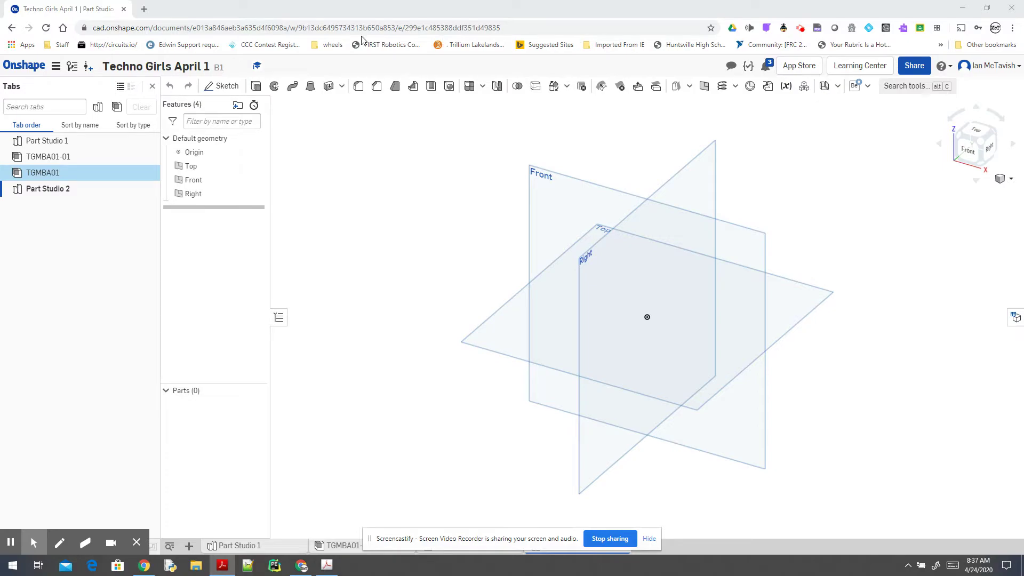
Rename the Part Studio 2 tab as Axle.
{"action": "left_click", "coordinate": [50, 191]}
{"action": "right_click", "coordinate": [50, 192]}
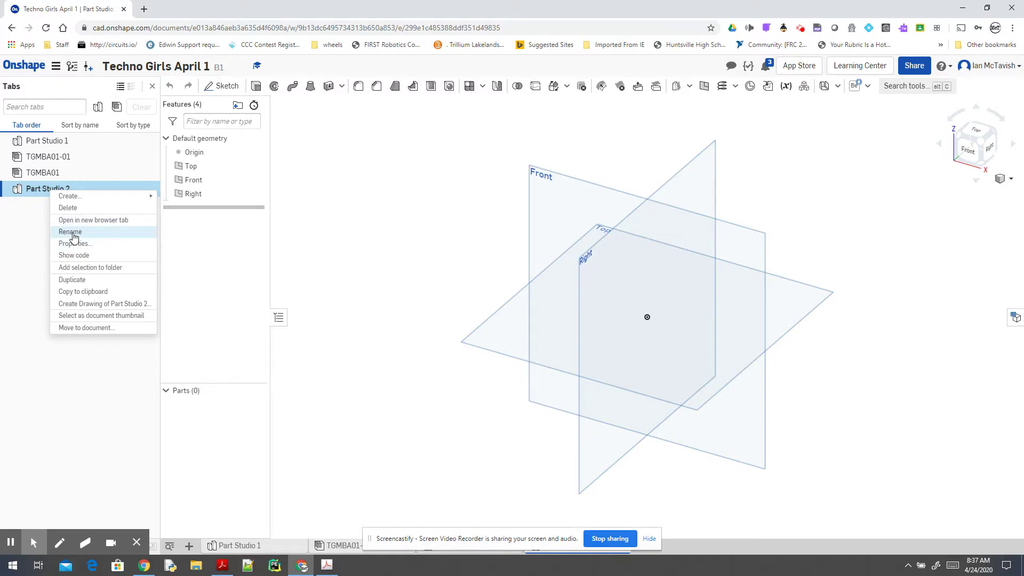
{"action": "left_click", "coordinate": [72, 232]}
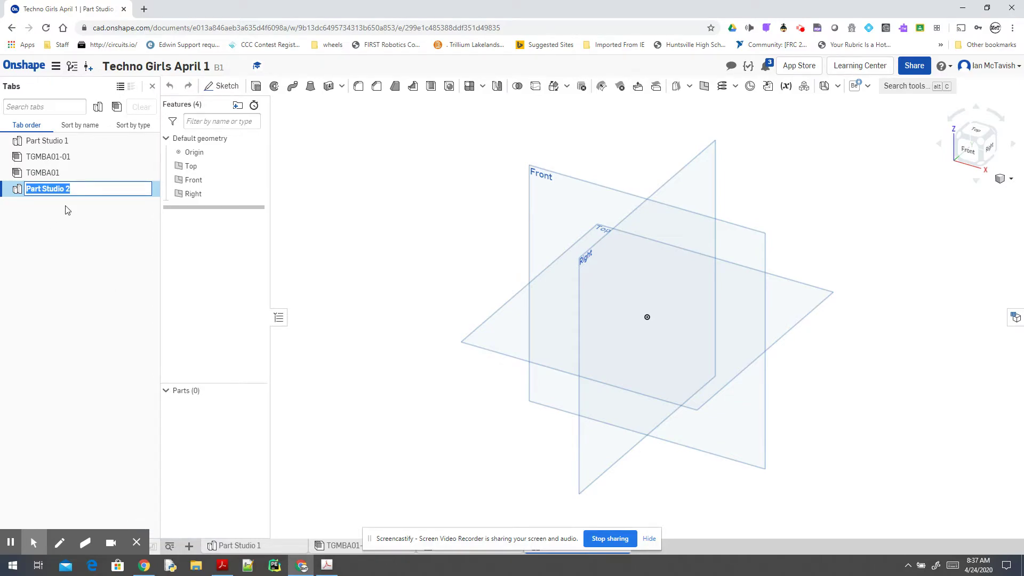
{"action": "type", "text": "Axle"}
{"action": "key", "text": "Return"}
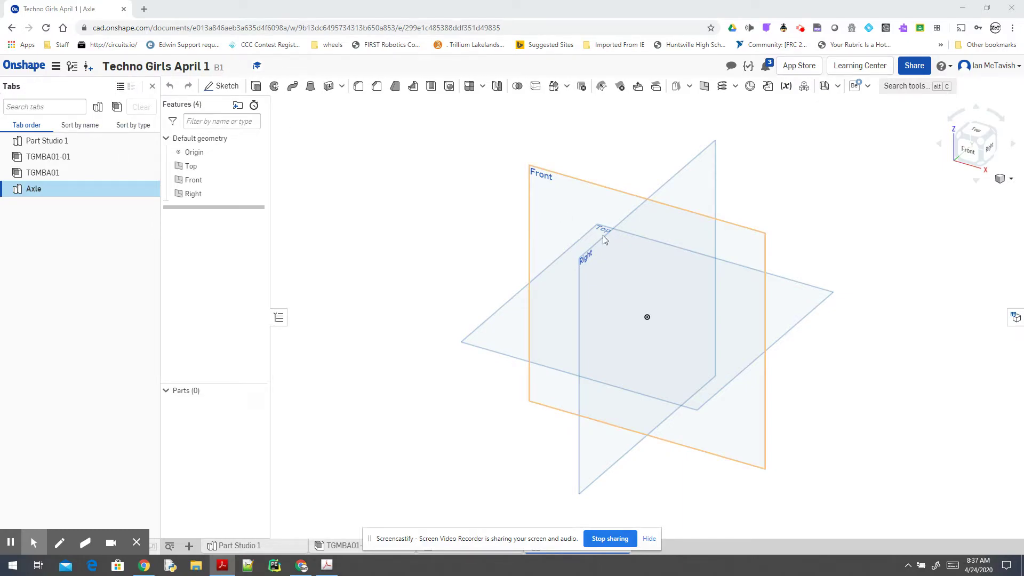
Start a new sketch on the Right plane and move its dialog clear of the planes.
{"action": "left_click", "coordinate": [193, 194]}
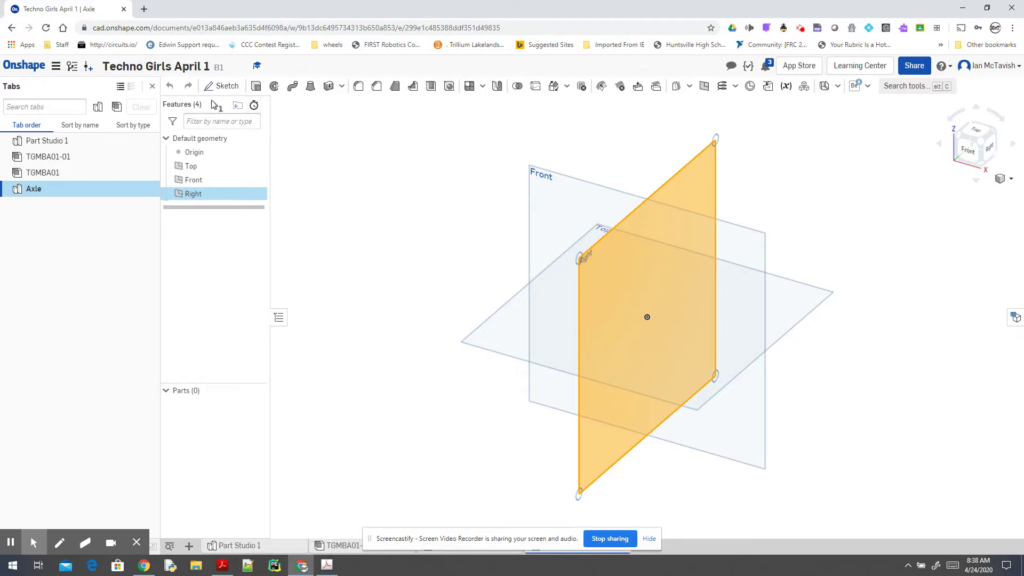
{"action": "left_click", "coordinate": [224, 88]}
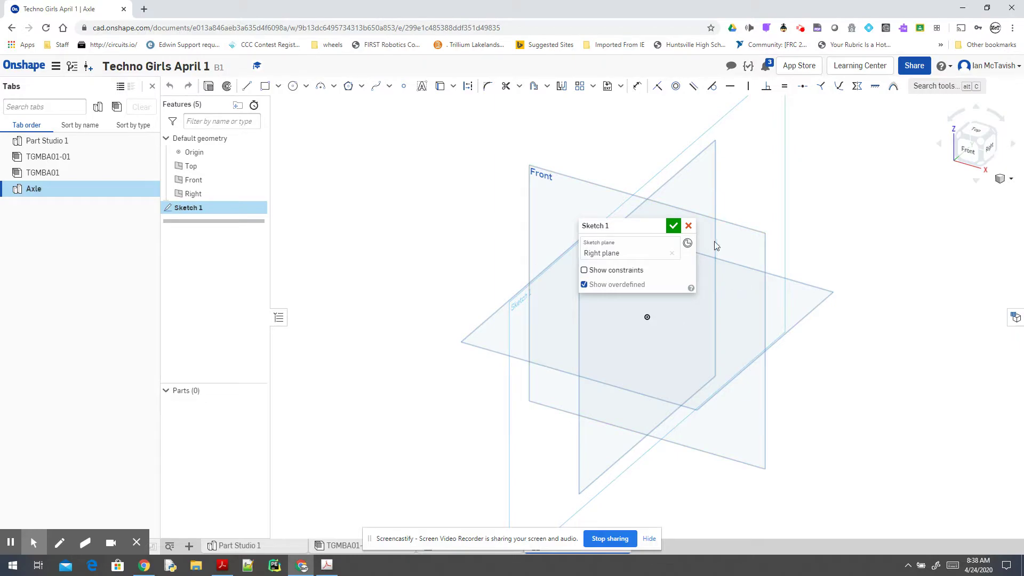
{"action": "mouse_move", "coordinate": [640, 227]}
{"action": "left_mouse_down"}
{"action": "mouse_move", "coordinate": [394, 173]}
{"action": "mouse_move", "coordinate": [331, 171]}
{"action": "left_mouse_up"}
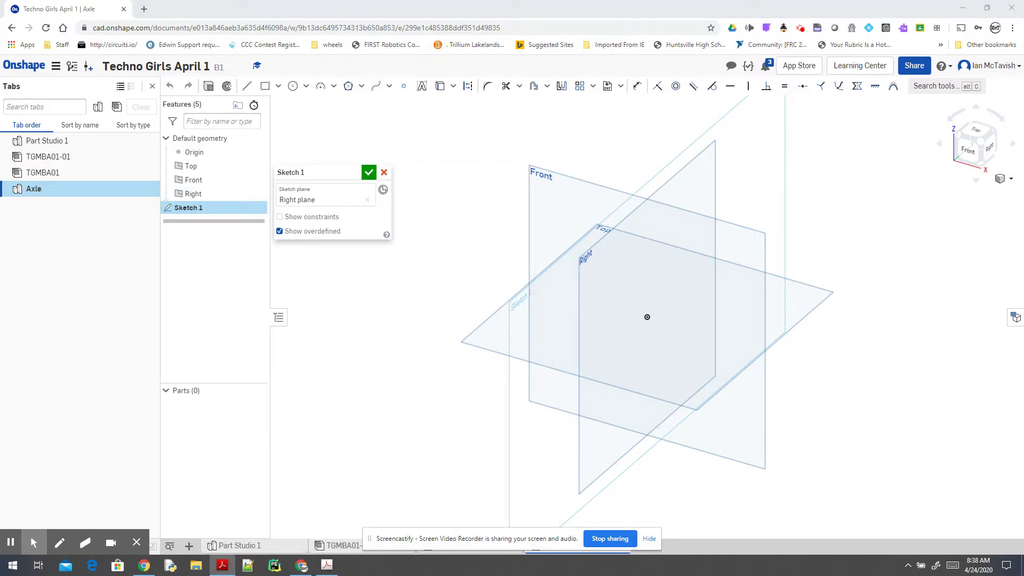
{"action": "left_click", "coordinate": [452, 191]}
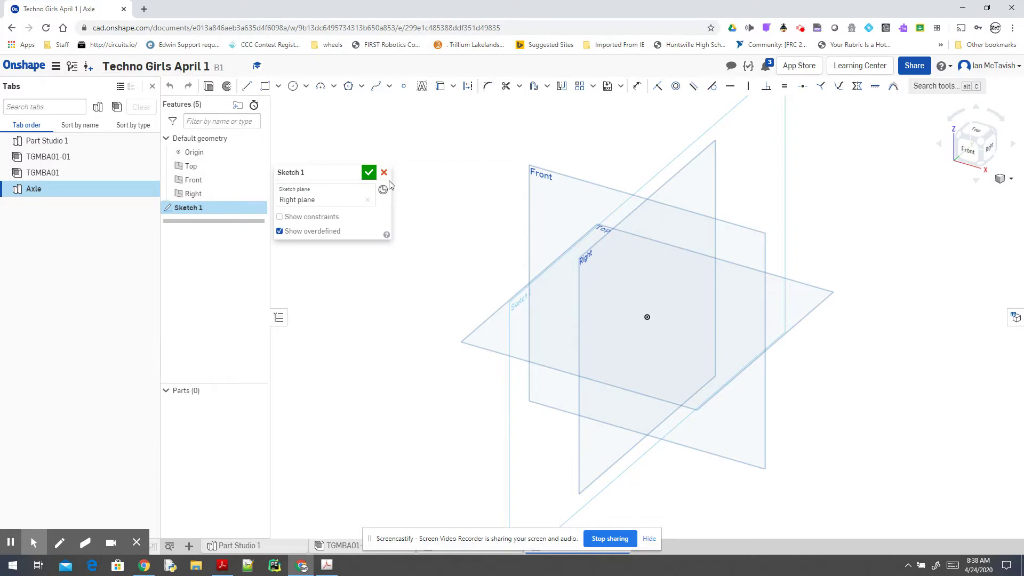
{"action": "key", "text": "n"}
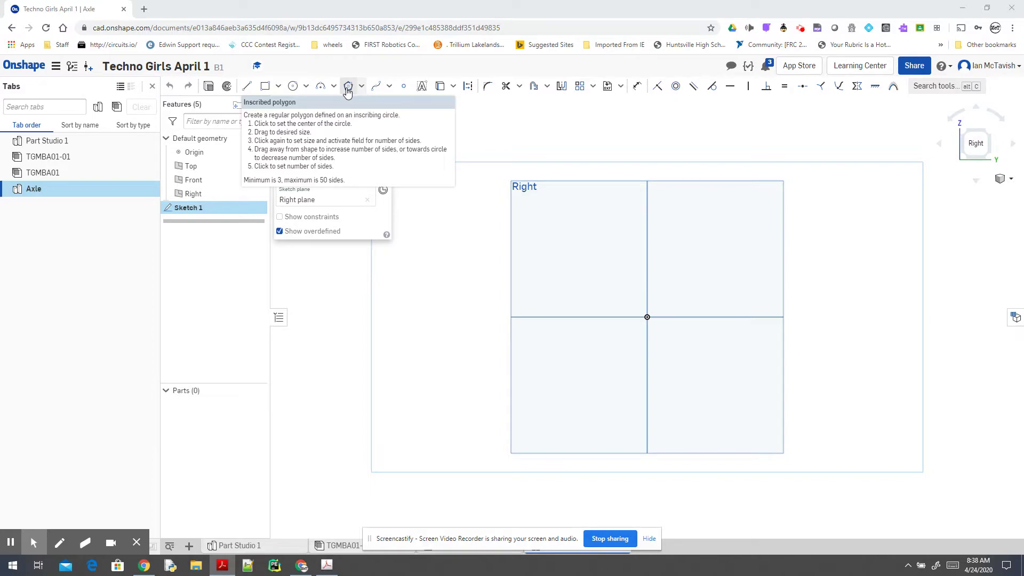
Sketch a six-sided polygon centred on the origin, about 1.17 in across the flats, with horizontal upper and lower edges.
{"action": "left_click", "coordinate": [348, 86]}
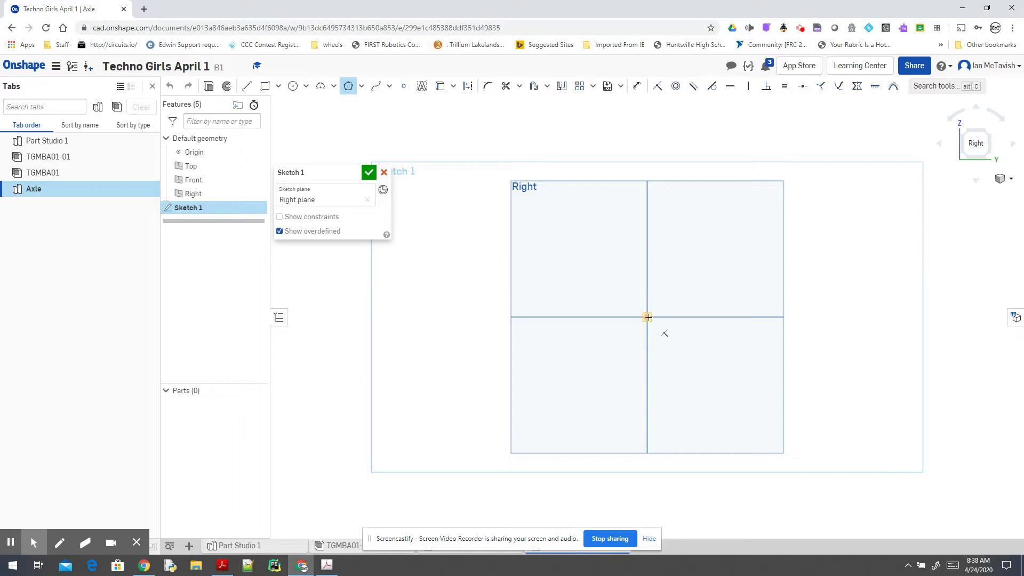
{"action": "left_click", "coordinate": [647, 317]}
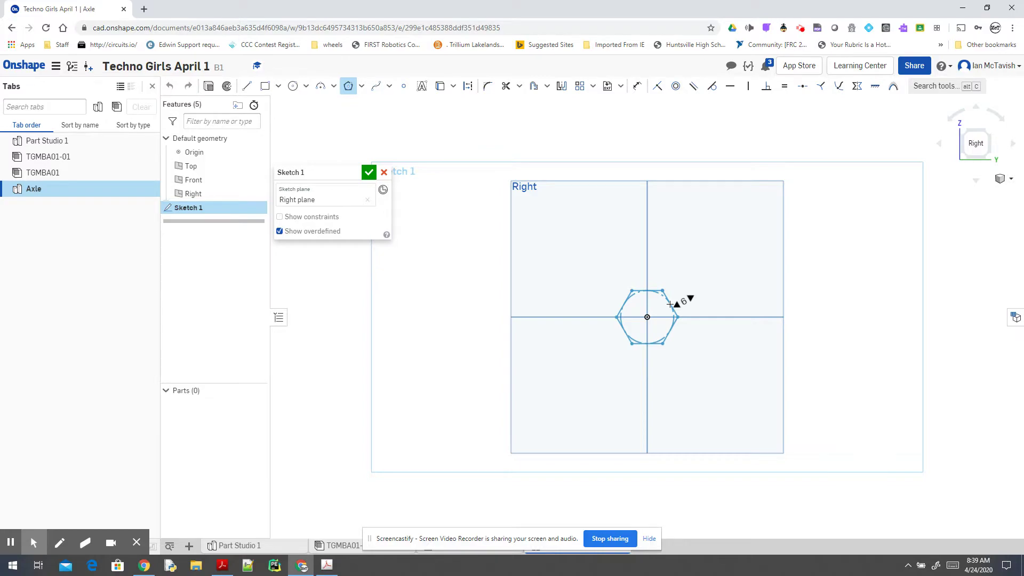
{"action": "key", "text": "Down"}
{"action": "key", "text": "Down"}
{"action": "key", "text": "Down"}
{"action": "key", "text": "Up"}
{"action": "key", "text": "Up"}
{"action": "key", "text": "Up"}
{"action": "key", "text": "Up"}
{"action": "key", "text": "Up"}
{"action": "key", "text": "Up"}
{"action": "key", "text": "Up"}
{"action": "key", "text": "Up"}
{"action": "key", "text": "Down"}
{"action": "key", "text": "Down"}
{"action": "key", "text": "Down"}
{"action": "key", "text": "Down"}
{"action": "key", "text": "Down"}
{"action": "key", "text": "Down"}
{"action": "key", "text": "Down"}
{"action": "key", "text": "Down"}
{"action": "key", "text": "Up"}
{"action": "key", "text": "Up"}
{"action": "key", "text": "Up"}
{"action": "key", "text": "Up"}
{"action": "key", "text": "Up"}
{"action": "key", "text": "Up"}
{"action": "key", "text": "Up"}
{"action": "key", "text": "Down"}
{"action": "key", "text": "Down"}
{"action": "key", "text": "Down"}
{"action": "key", "text": "Down"}
{"action": "key", "text": "Down"}
{"action": "key", "text": "Up"}
{"action": "key", "text": "Up"}
{"action": "key", "text": "Up"}
{"action": "key", "text": "Down"}
{"action": "key", "text": "Down"}
{"action": "left_click", "coordinate": [665, 300]}
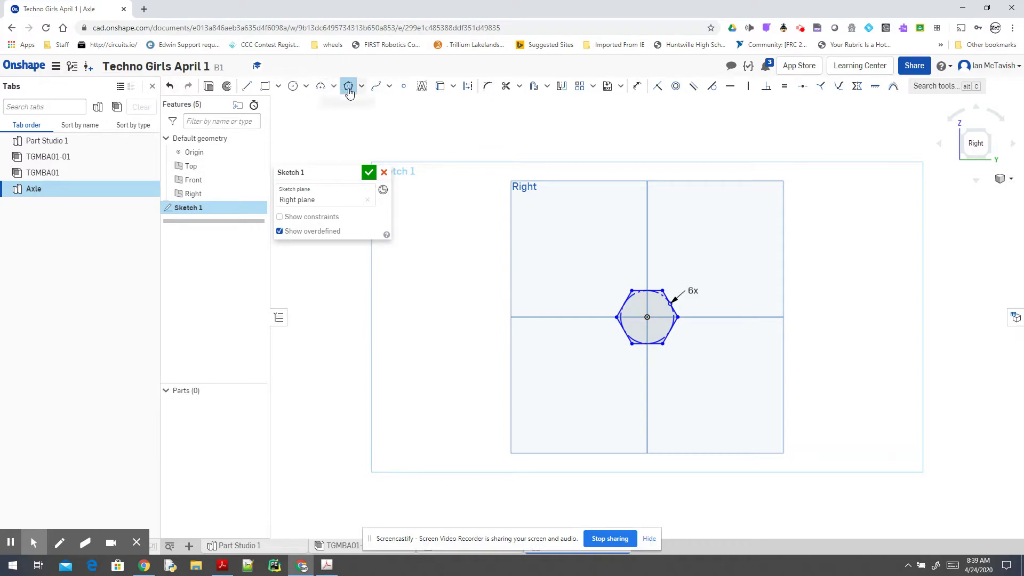
{"action": "left_click", "coordinate": [349, 87]}
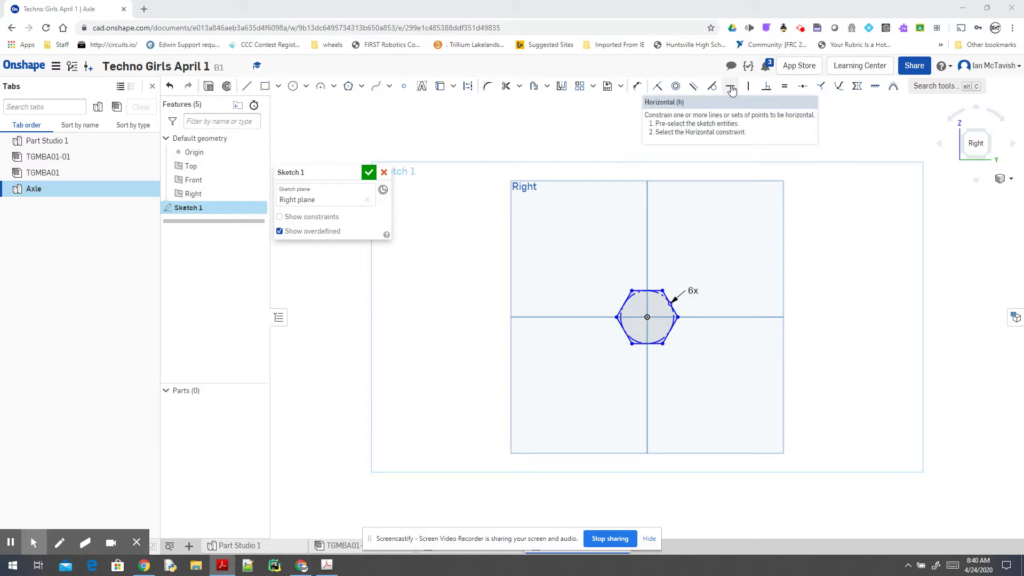
{"action": "left_click", "coordinate": [731, 87]}
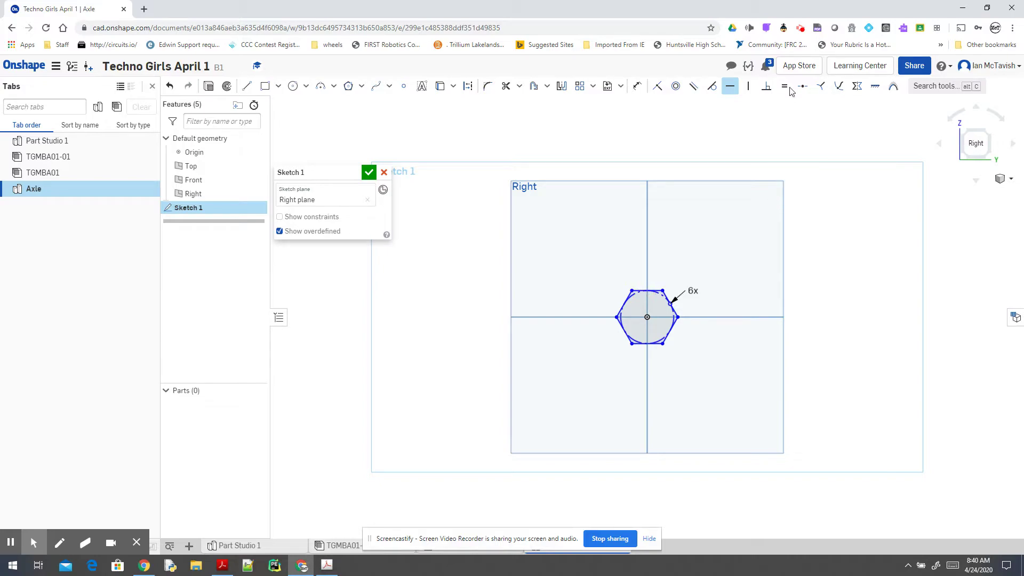
{"action": "left_click", "coordinate": [730, 86]}
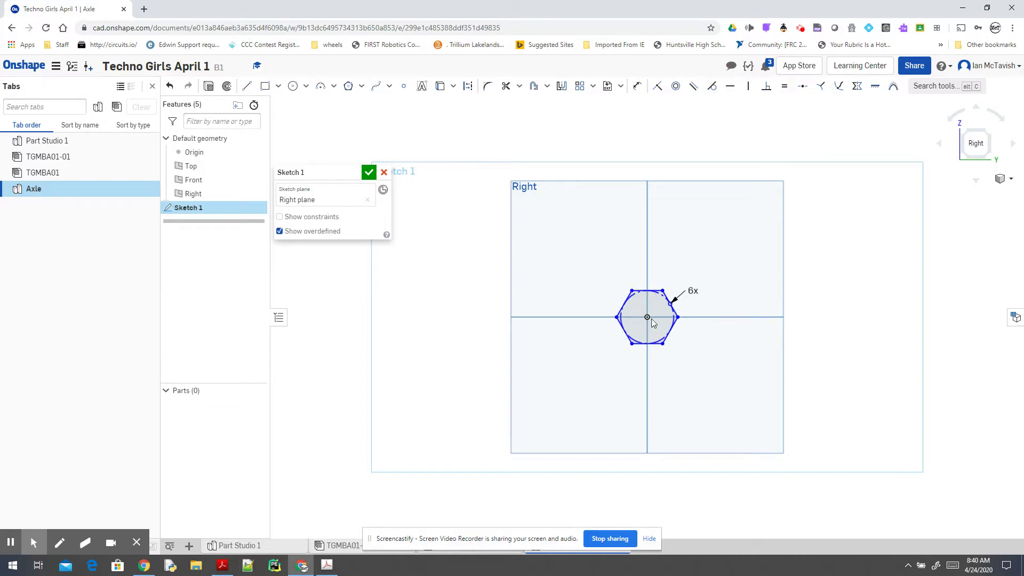
{"action": "left_click", "coordinate": [649, 291]}
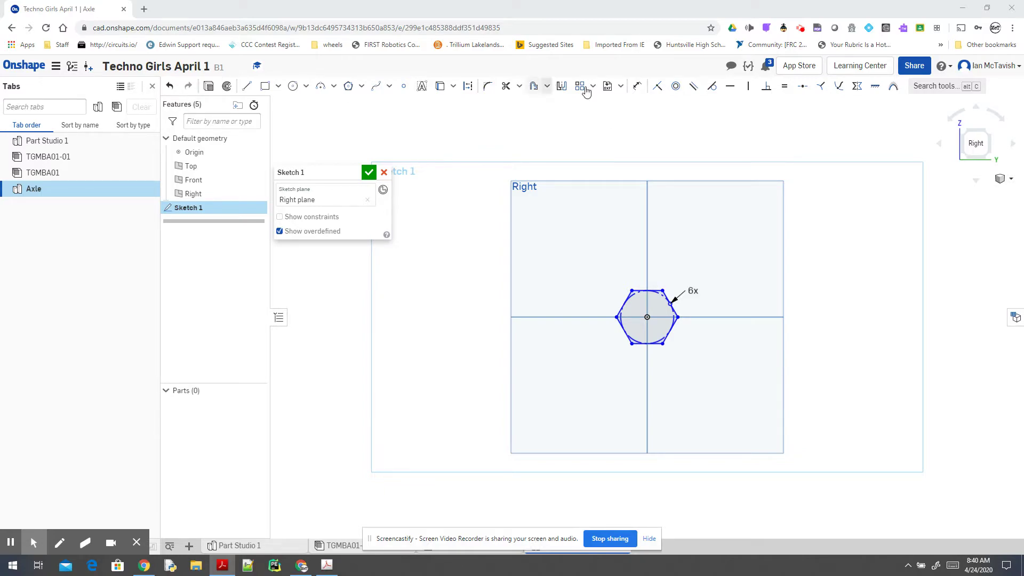
Dimension the distance between the hexagon's upper and lower edges as 0.5 in.
{"action": "left_click", "coordinate": [637, 91]}
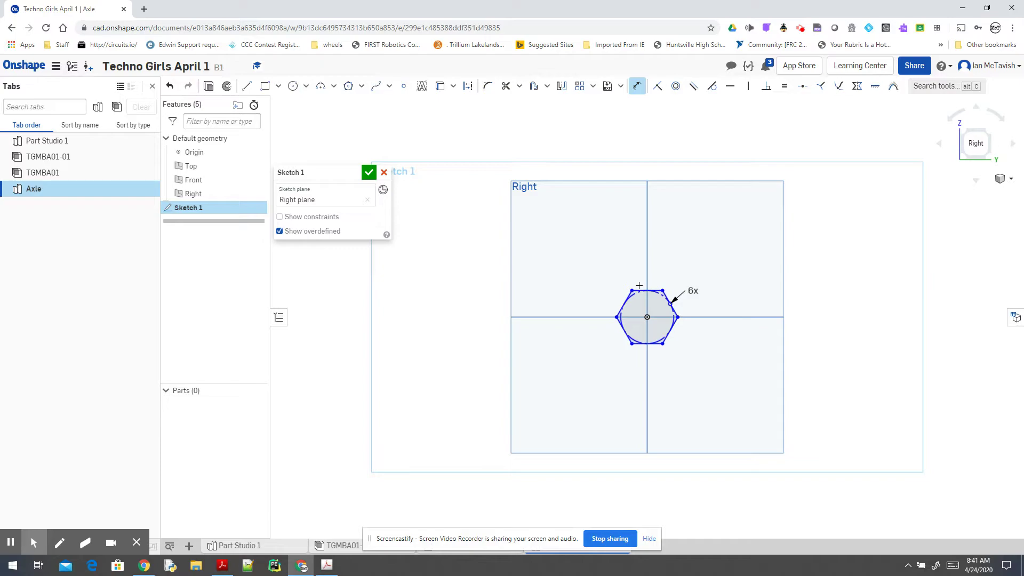
{"action": "left_click", "coordinate": [637, 291]}
{"action": "left_click", "coordinate": [637, 344]}
{"action": "left_click", "coordinate": [583, 317]}
{"action": "type", "text": "0.5"}
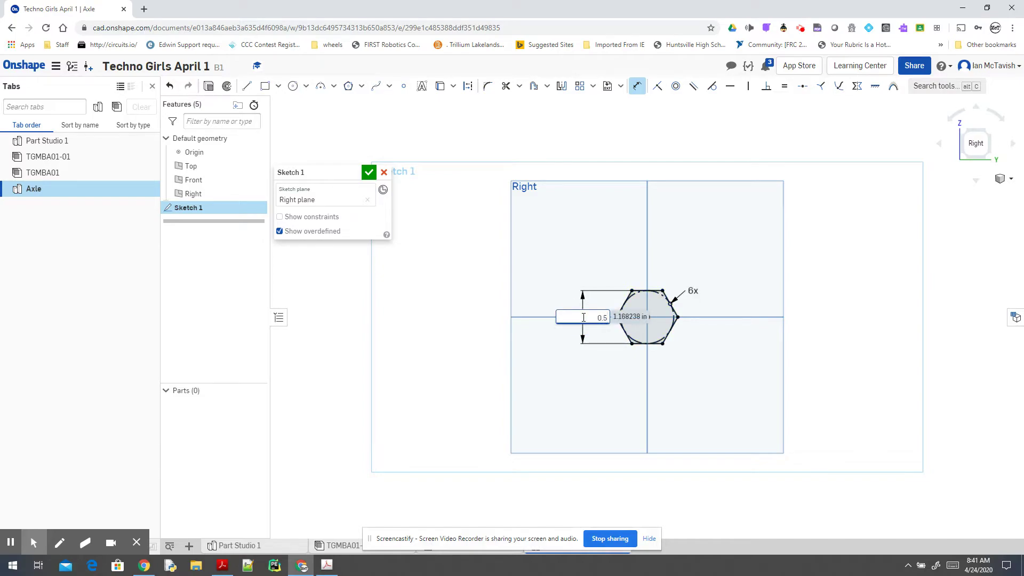
{"action": "type", "text": " in"}
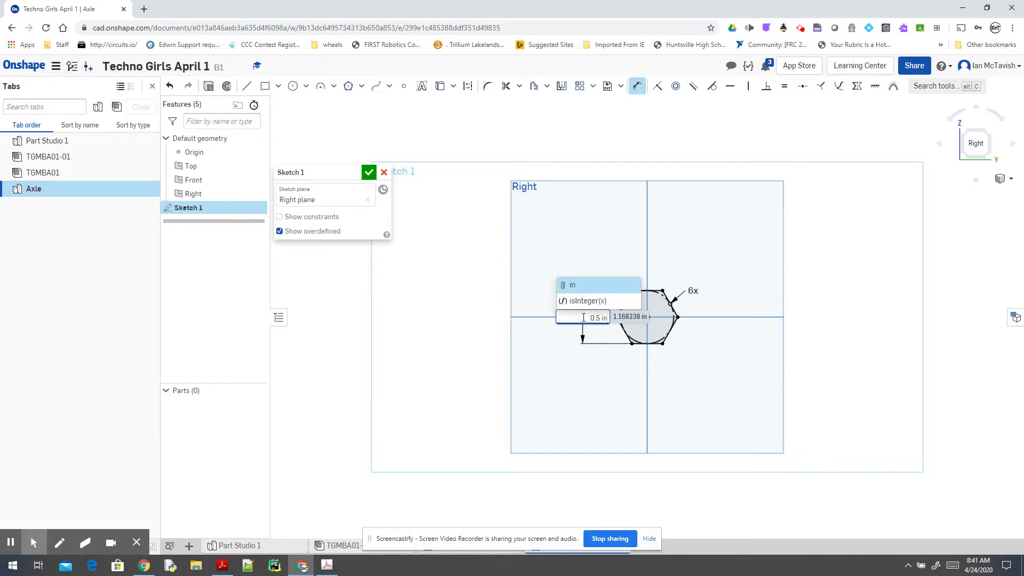
{"action": "key", "text": "Return"}
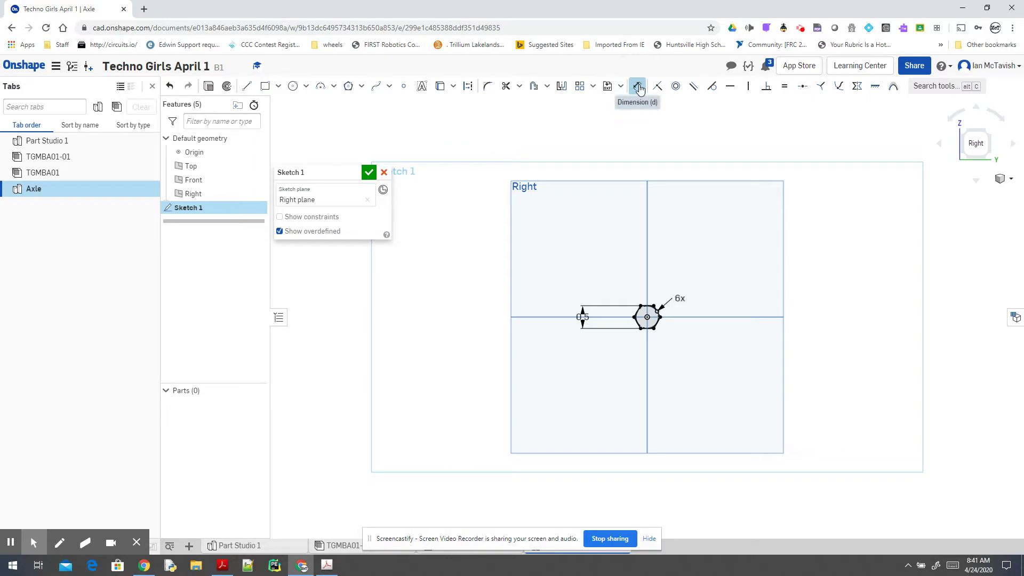
Move the 0.5 in dimension closer to the hexagon.
{"action": "scroll", "coordinate": [659, 314], "scroll_direction": "up", "scroll_amount": 5}
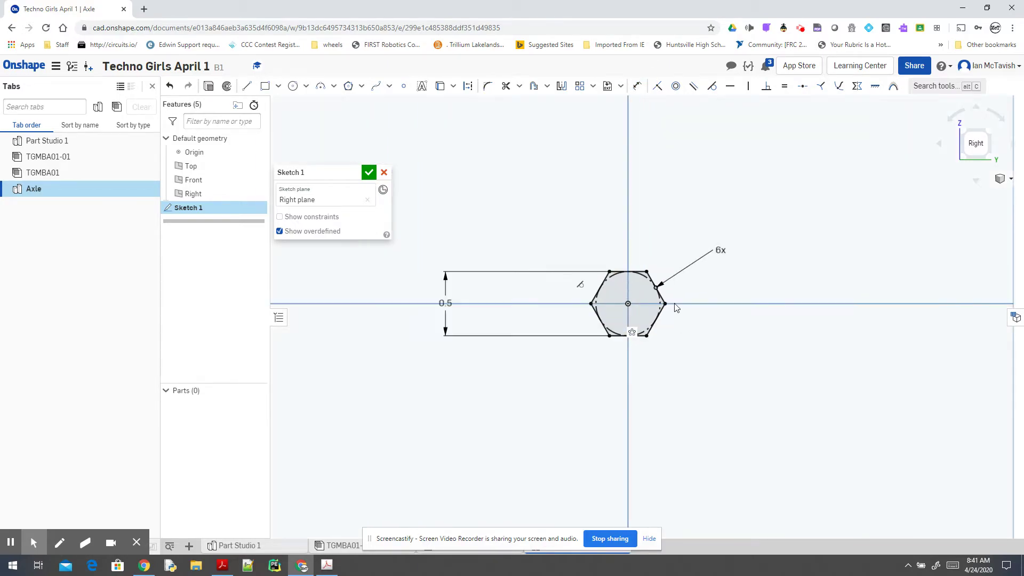
{"action": "scroll", "coordinate": [675, 307], "scroll_direction": "up", "scroll_amount": 1}
{"action": "left_click_drag", "start_coordinate": [402, 299], "coordinate": [512, 299]}
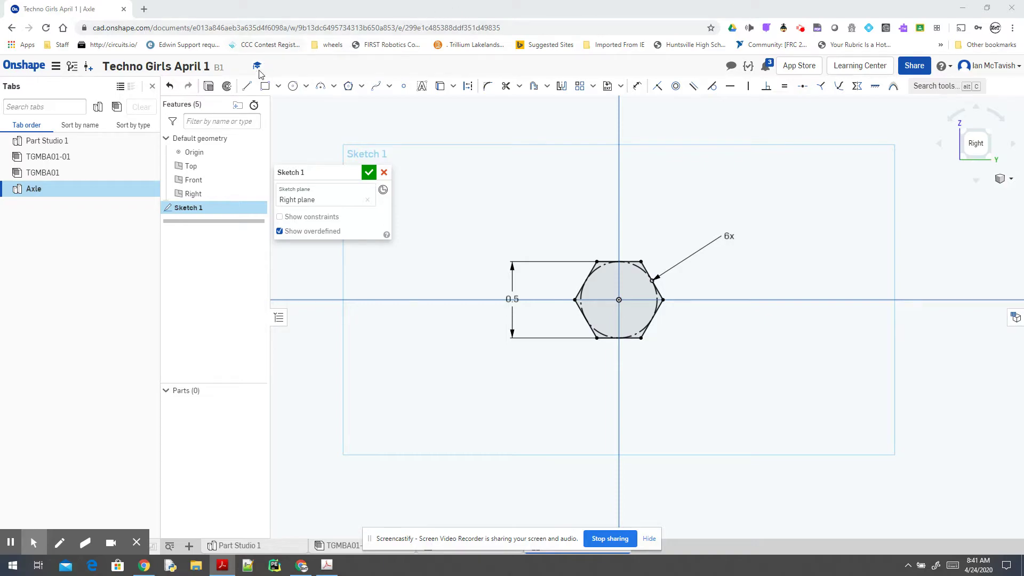
Sketch a 3/8 in diameter circle centred on the origin and move its diameter dimension outside the hexagon, below the 6x label.
{"action": "left_click", "coordinate": [292, 89]}
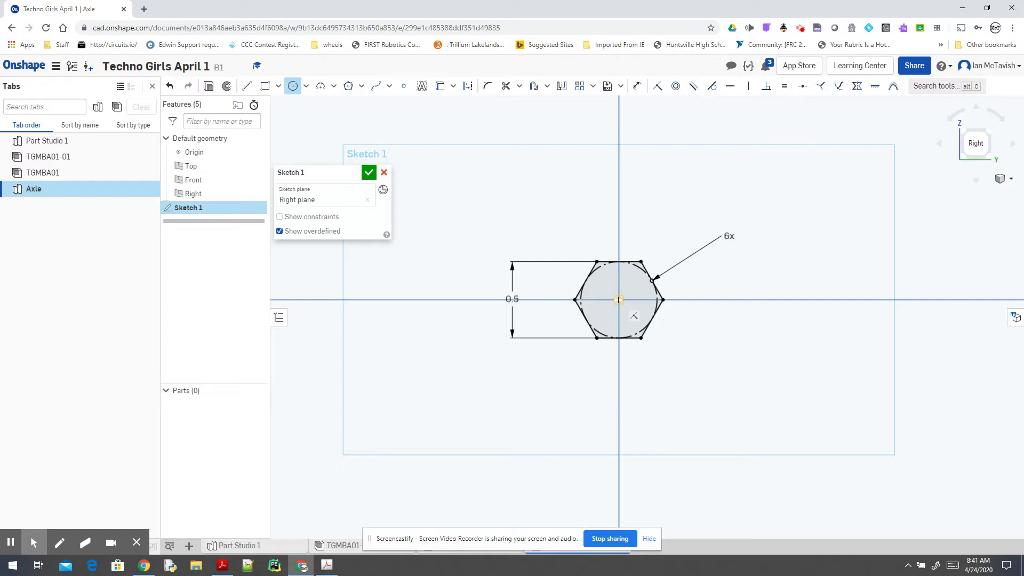
{"action": "left_click", "coordinate": [618, 300]}
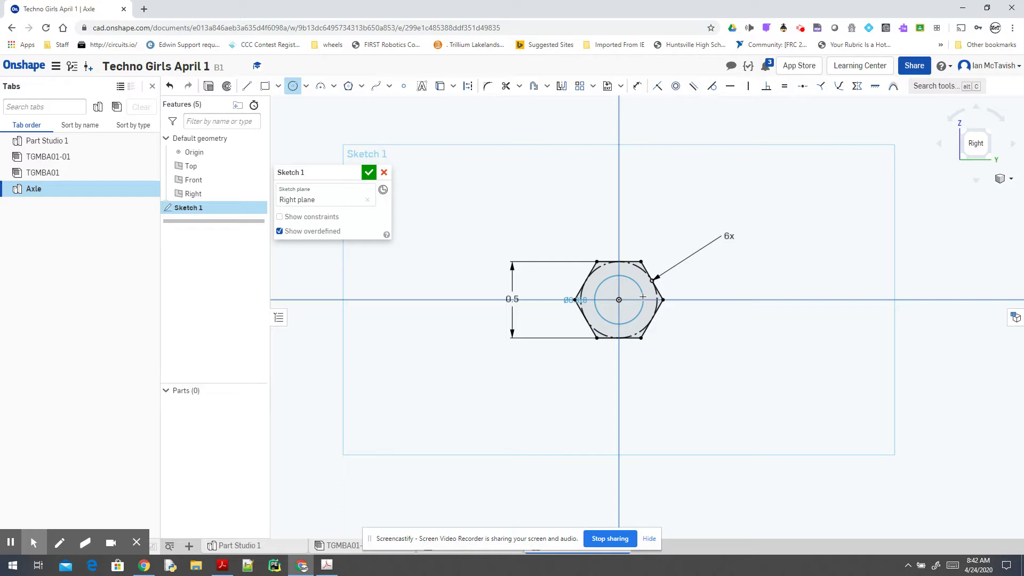
{"action": "left_click", "coordinate": [642, 297]}
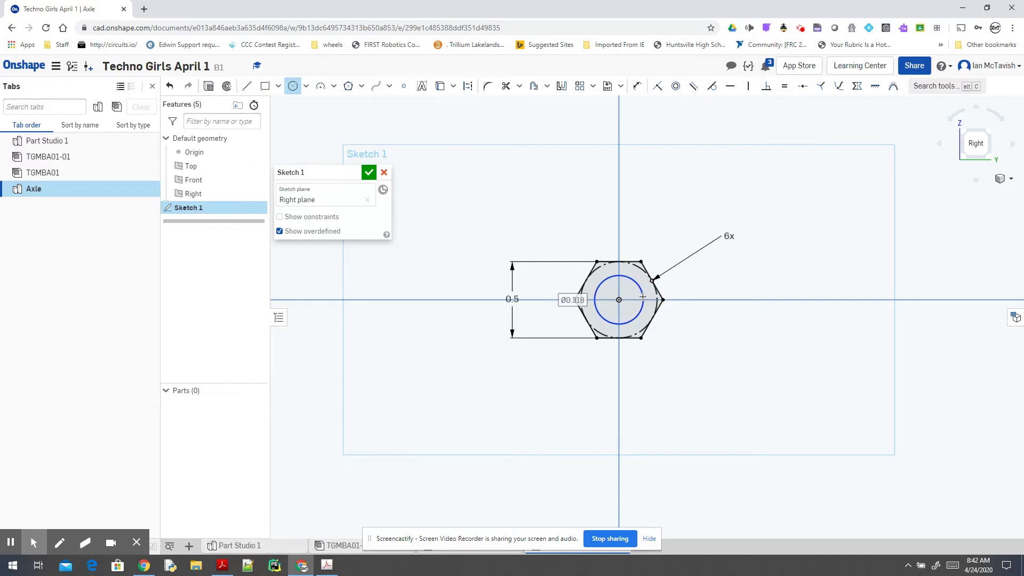
{"action": "type", "text": "0"}
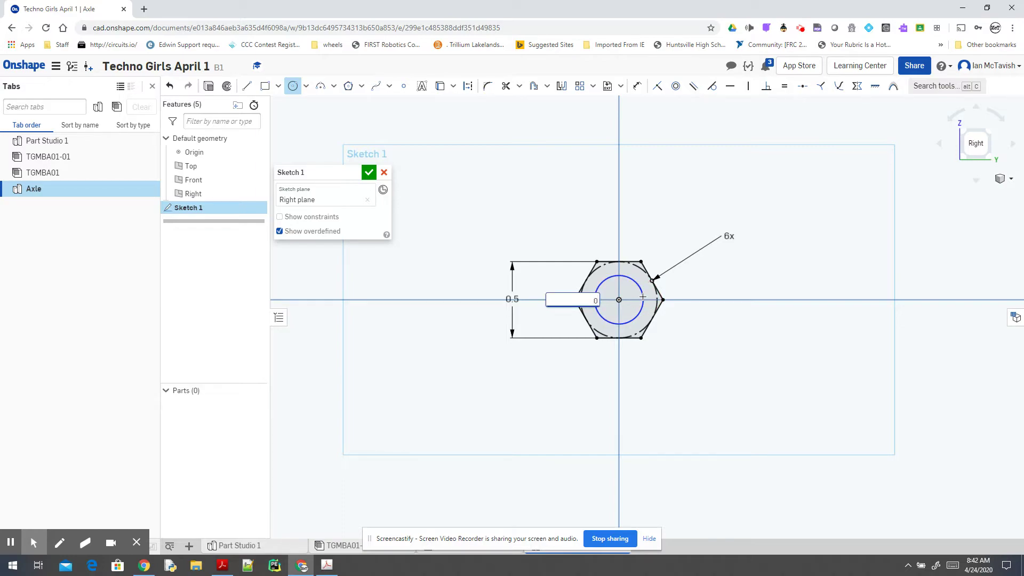
{"action": "type", "text": "3/8"}
{"action": "key", "text": "Return"}
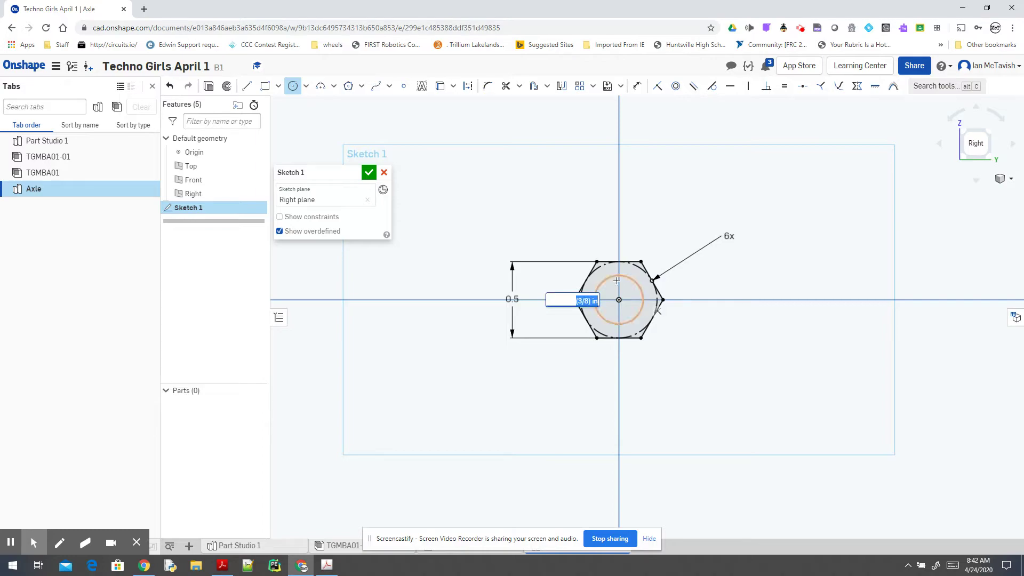
{"action": "key", "text": "Return"}
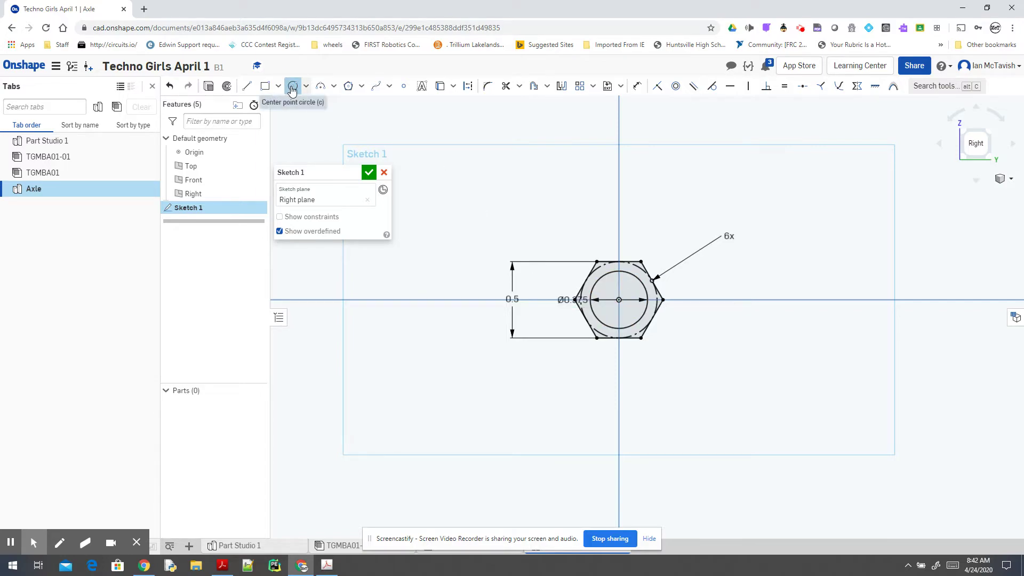
{"action": "left_click", "coordinate": [292, 88]}
{"action": "left_click_drag", "start_coordinate": [572, 300], "coordinate": [732, 358]}
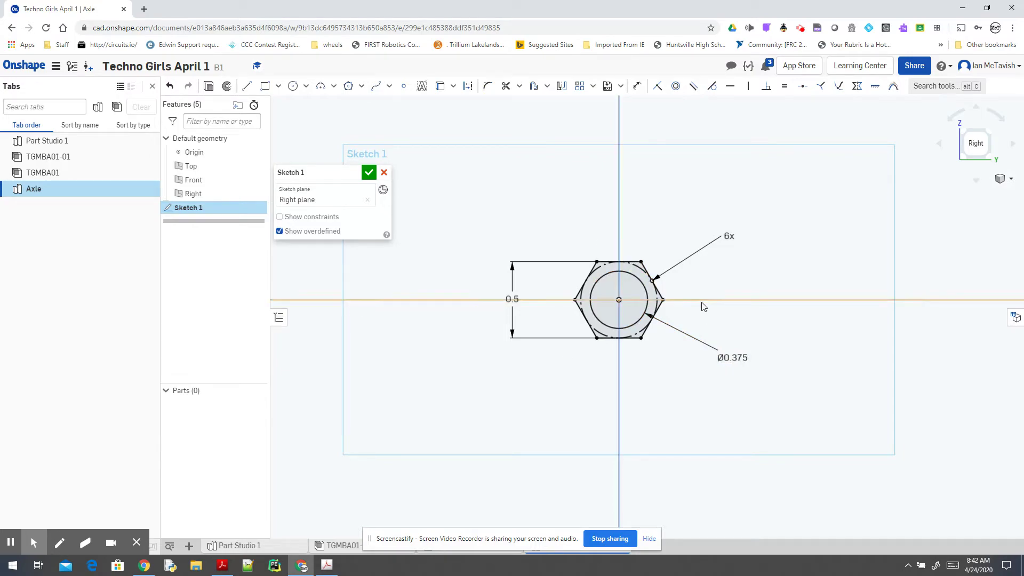
Rename the sketch as Sketch Axle and finish it.
{"action": "left_click", "coordinate": [346, 175]}
{"action": "key", "text": "End"}
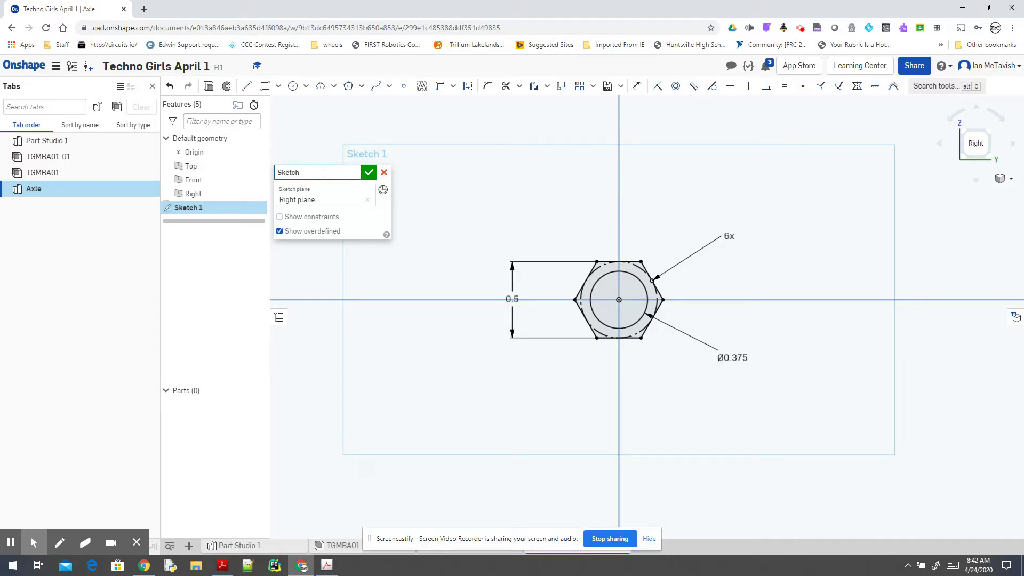
{"action": "type", "text": "Axle"}
{"action": "left_click", "coordinate": [370, 173]}
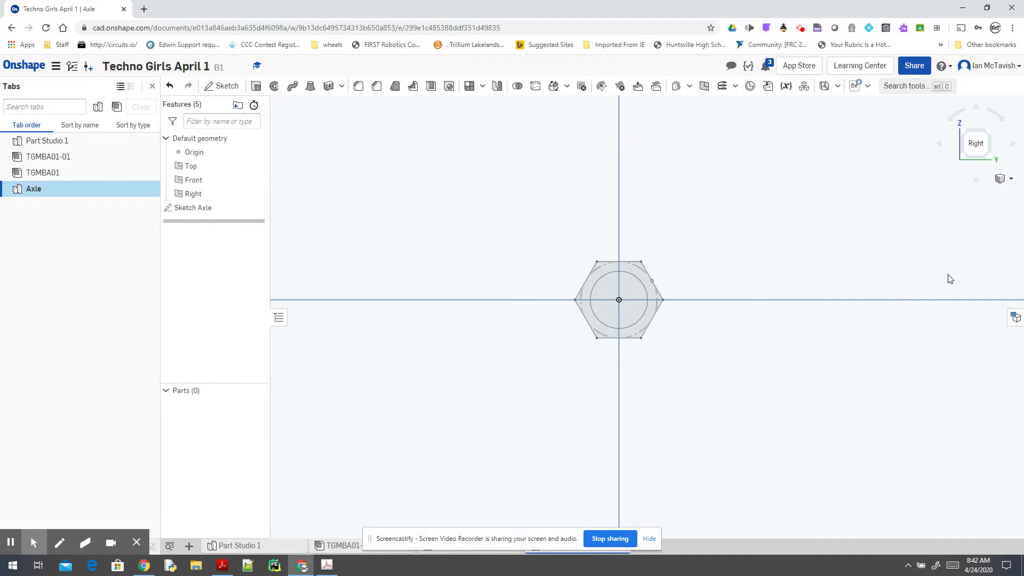
Set up an extrude of the inner circle region of Sketch Axle and name it Extrude round axle.
{"action": "left_click", "coordinate": [222, 566]}
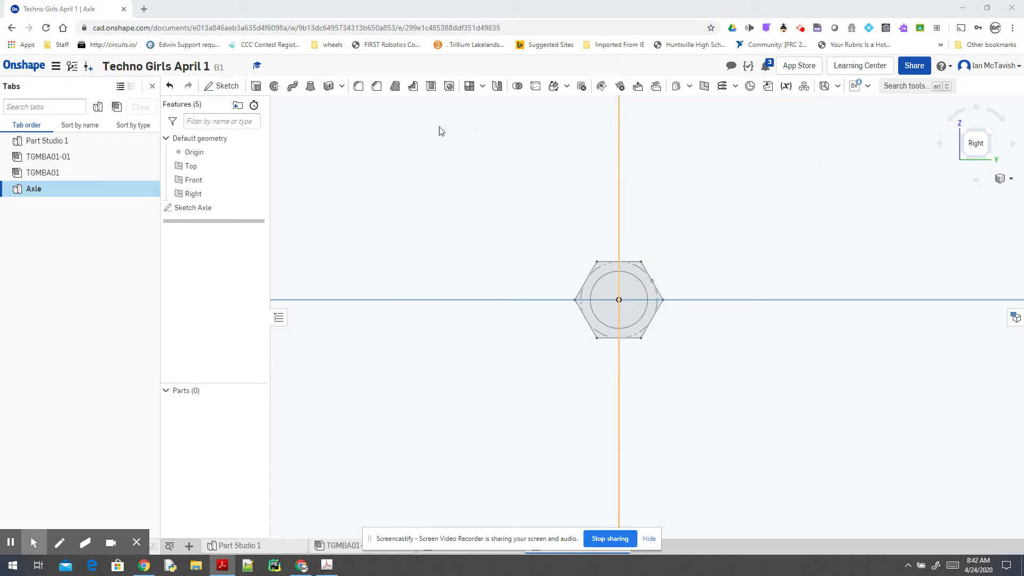
{"action": "left_click", "coordinate": [255, 88]}
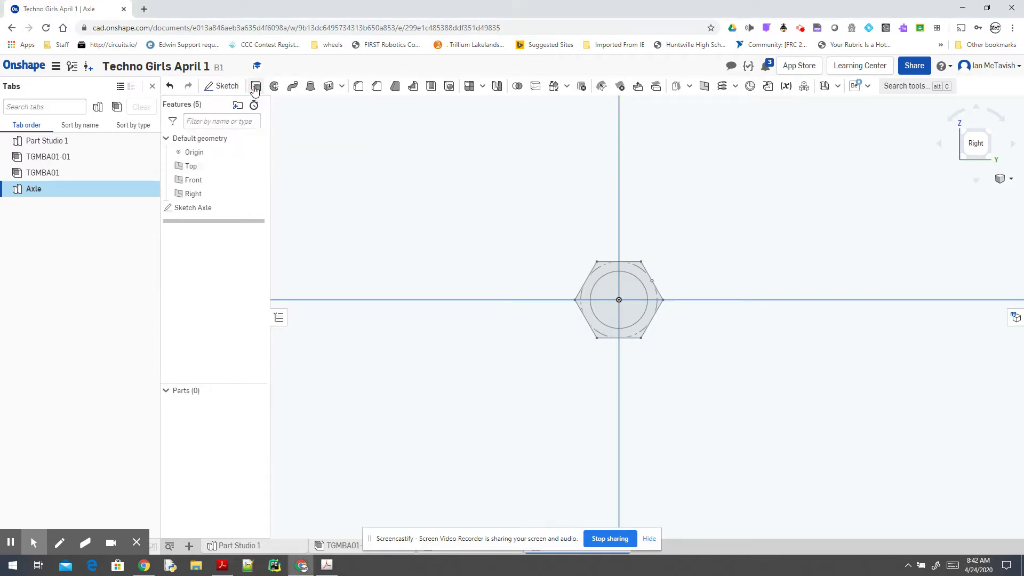
{"action": "left_click", "coordinate": [255, 88]}
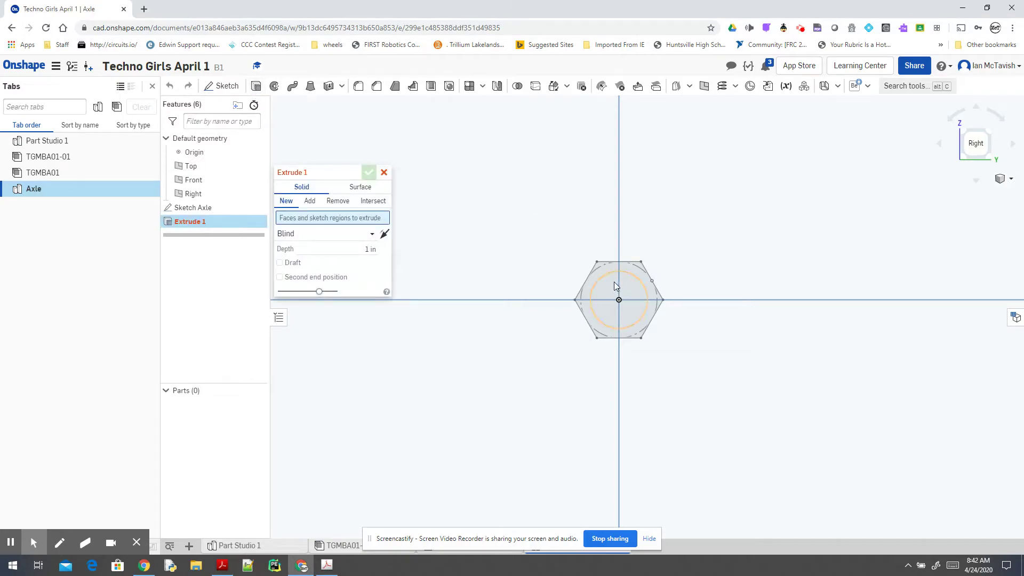
{"action": "left_click", "coordinate": [614, 281]}
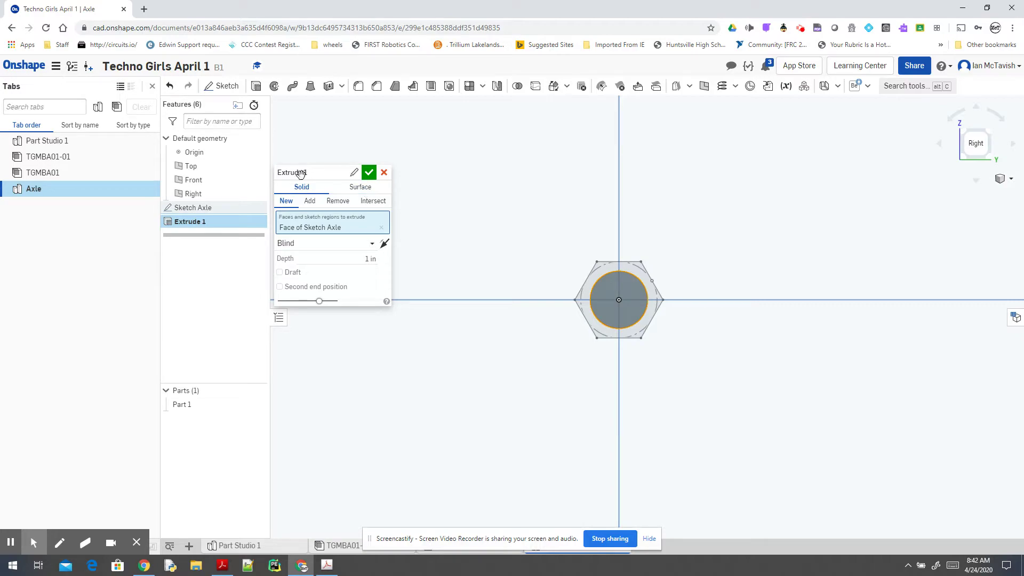
{"action": "left_click", "coordinate": [354, 172]}
{"action": "left_click", "coordinate": [333, 172]}
{"action": "type", "text": "round axle"}
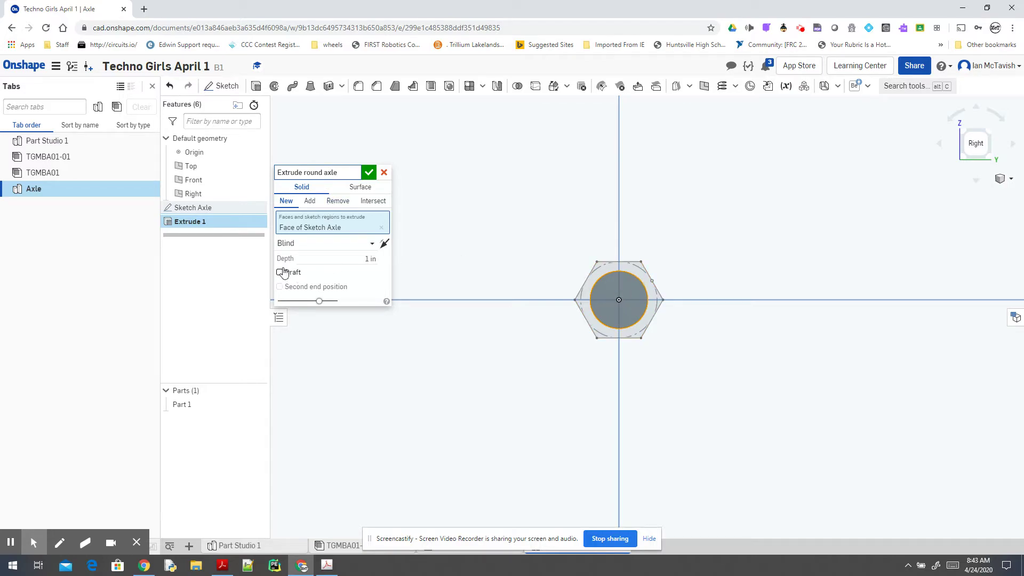
Make the round axle extrude symmetric with a depth of 2.5 in and accept it.
{"action": "right_click_drag", "start_coordinate": [460, 279], "coordinate": [474, 281]}
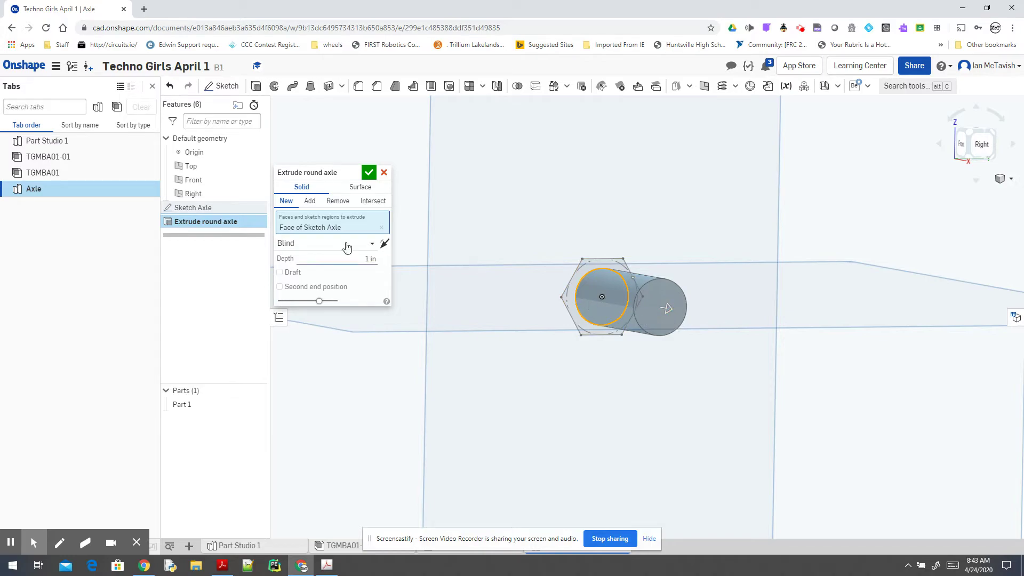
{"action": "left_click", "coordinate": [373, 244]}
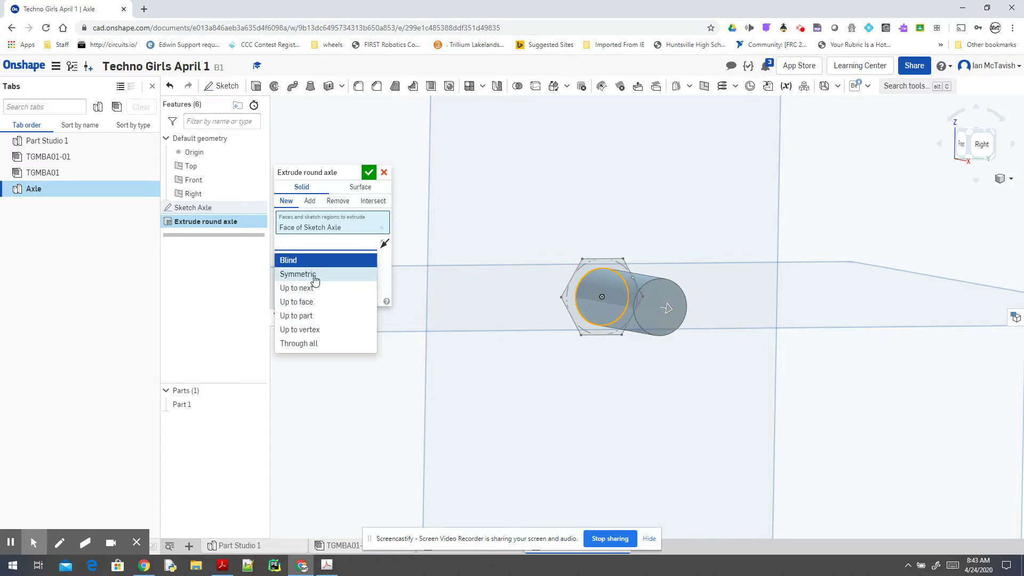
{"action": "left_click", "coordinate": [315, 277]}
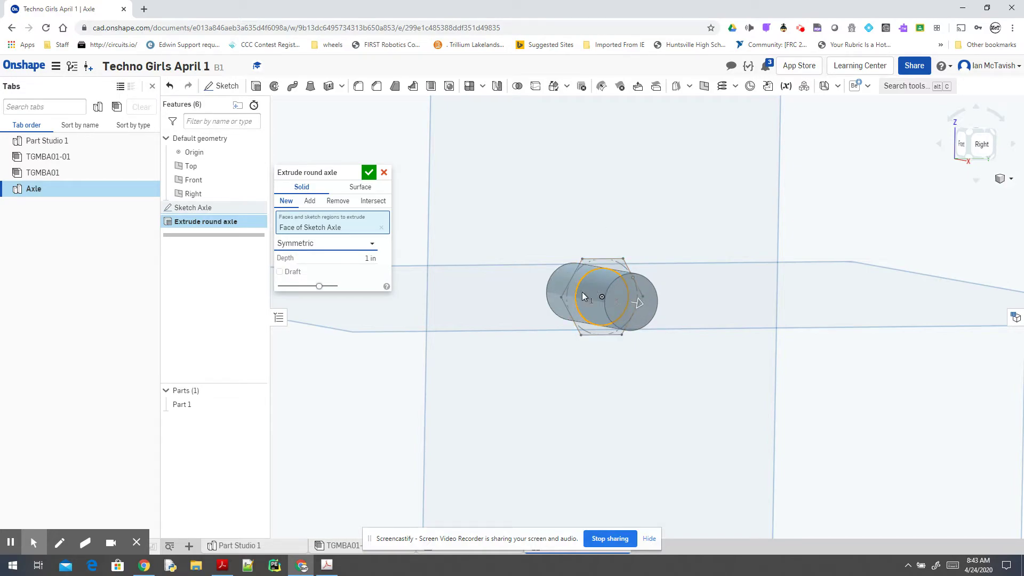
{"action": "left_click", "coordinate": [352, 258]}
{"action": "type", "text": "2.5"}
{"action": "key", "text": "Return"}
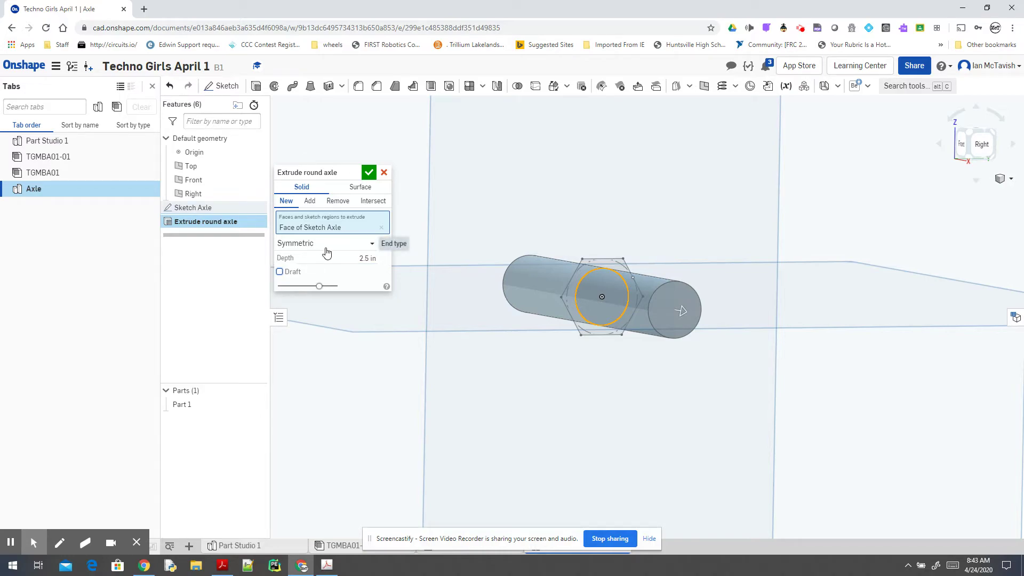
{"action": "left_click", "coordinate": [369, 173]}
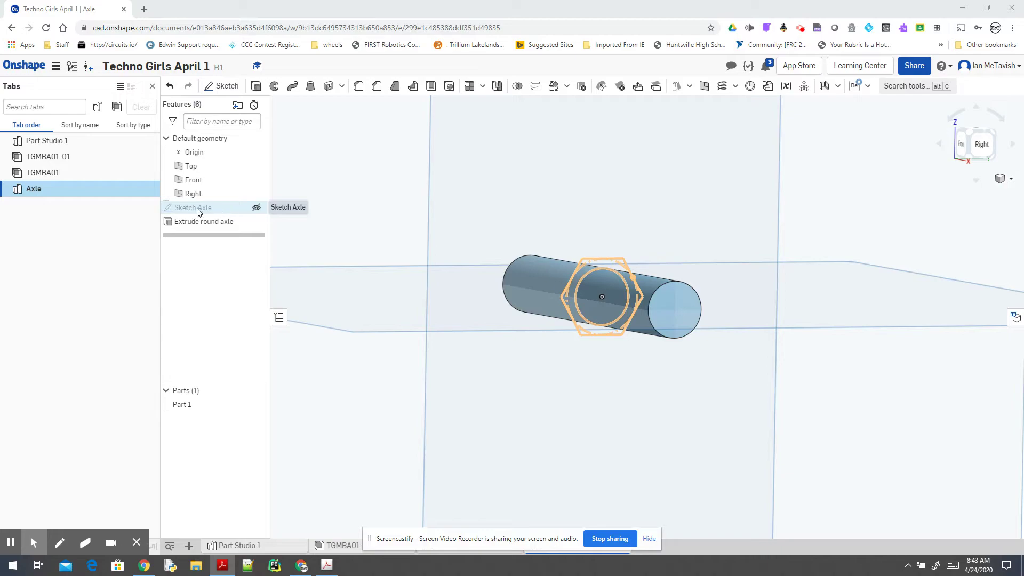
Show Sketch Axle and extrude the region between hexagon and circle symmetrically, added to the round axle, with a depth of 2-0.063*2 in.
{"action": "left_click", "coordinate": [256, 208]}
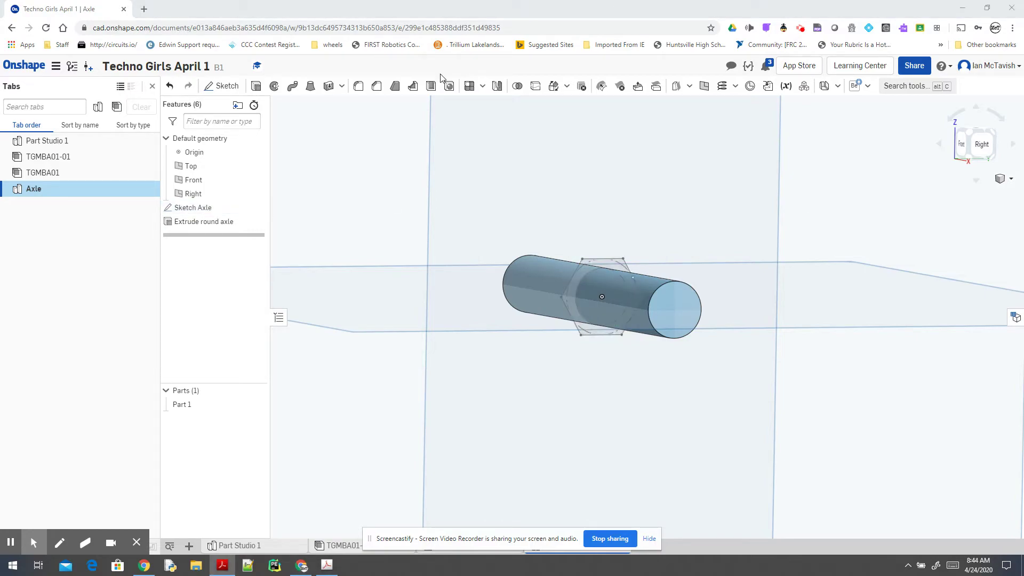
{"action": "left_click", "coordinate": [256, 89]}
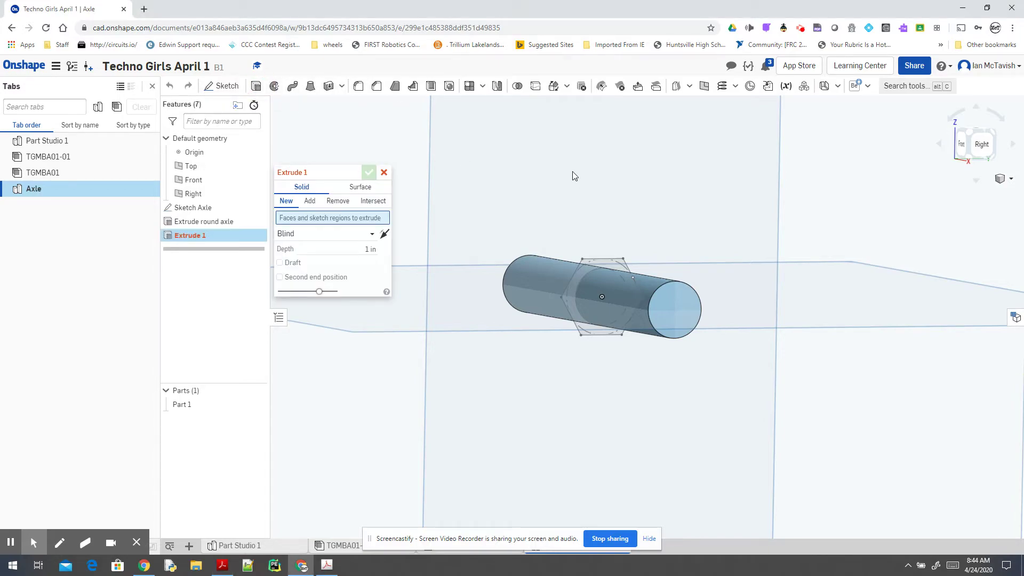
{"action": "left_click", "coordinate": [583, 268]}
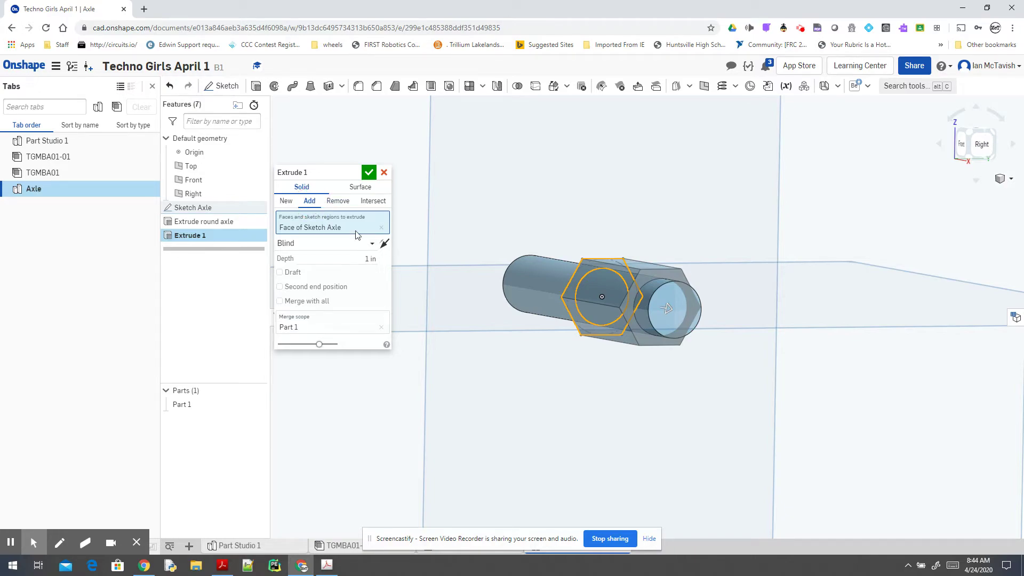
{"action": "left_click", "coordinate": [372, 243]}
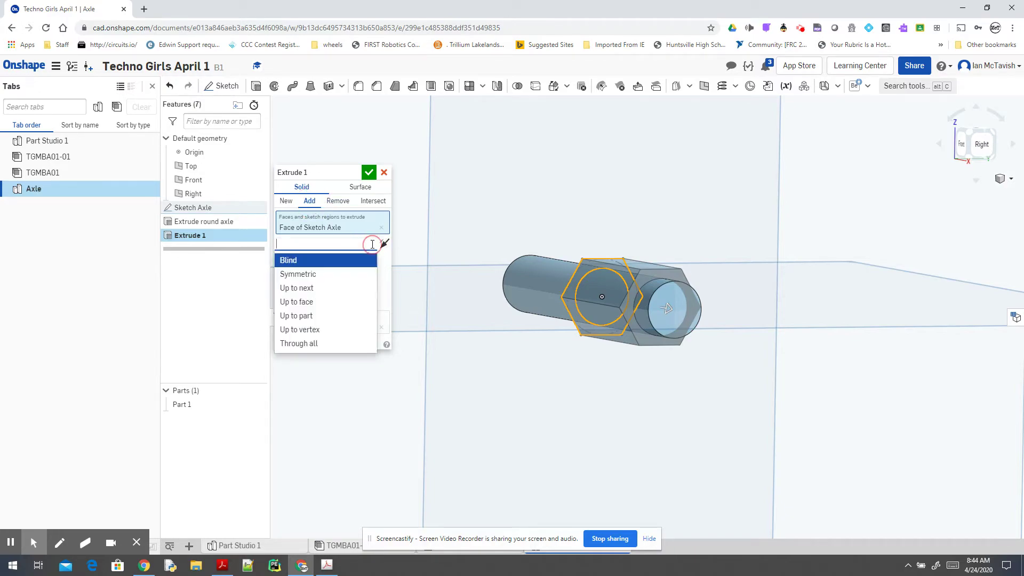
{"action": "left_click", "coordinate": [327, 274]}
{"action": "left_click", "coordinate": [339, 260]}
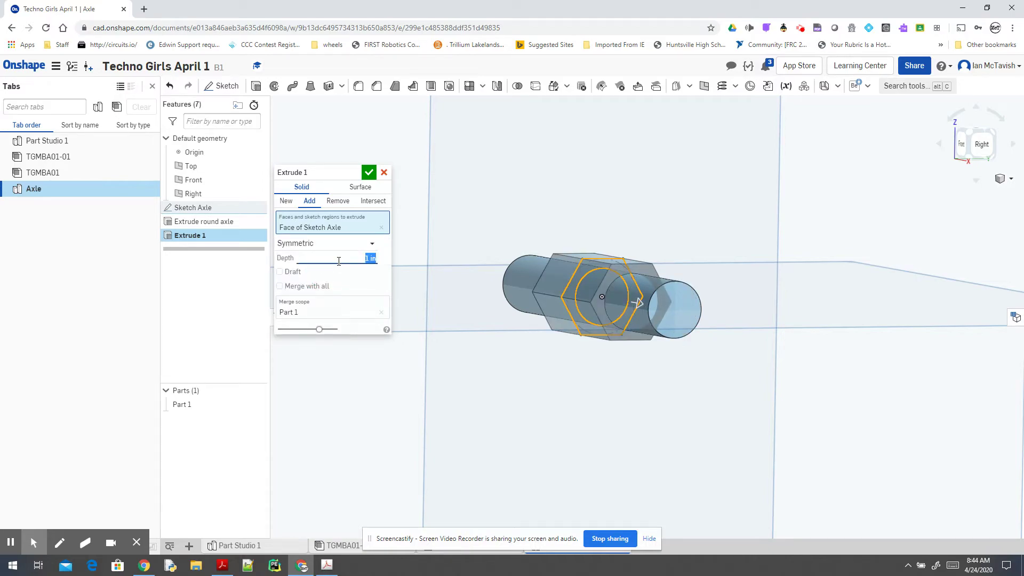
{"action": "type", "text": "2-0.063"}
{"action": "type", "text": "*2"}
{"action": "key", "text": "Tab"}
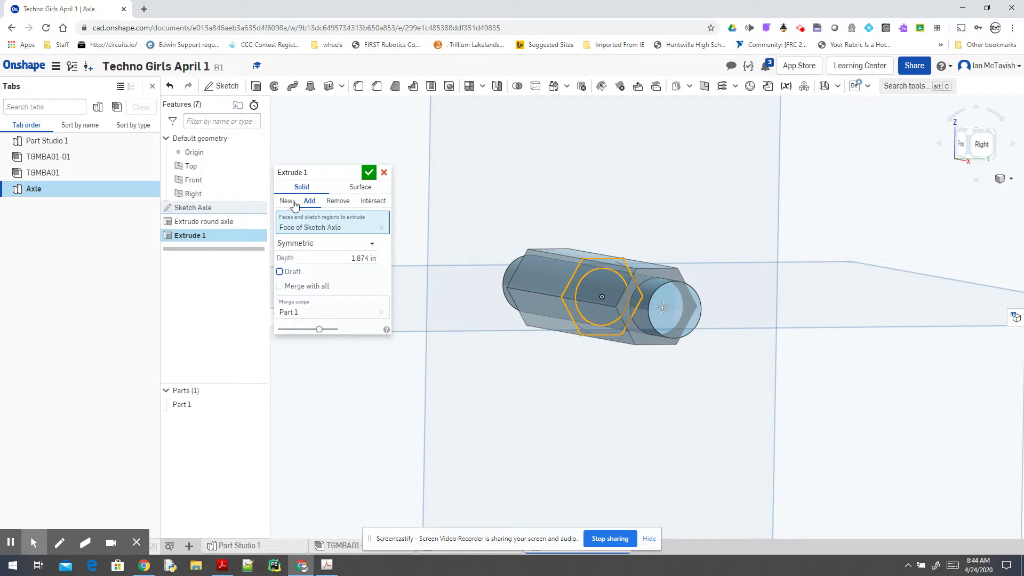
Rename the hexagon extrude as Extrude hex portion and accept it.
{"action": "left_click", "coordinate": [338, 172]}
{"action": "left_click", "coordinate": [337, 170]}
{"action": "type", "text": "hex portion"}
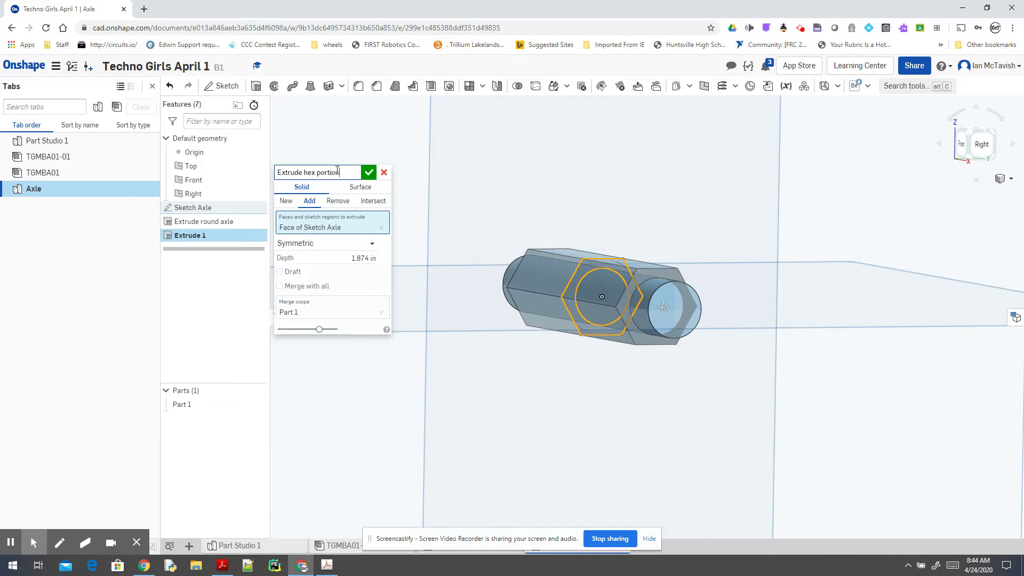
{"action": "left_click", "coordinate": [369, 172]}
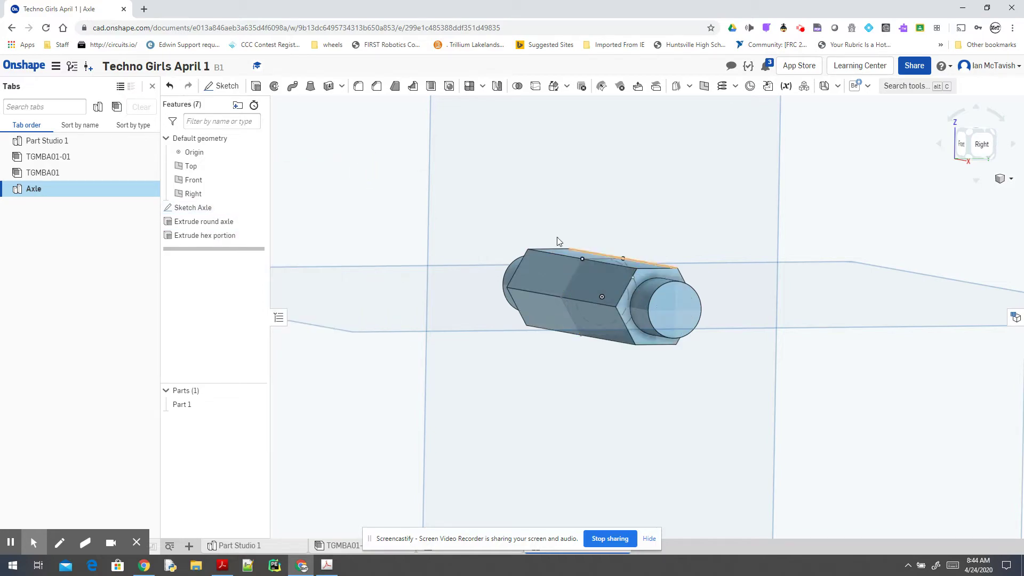
{"action": "right_click_drag", "start_coordinate": [528, 223], "coordinate": [446, 256]}
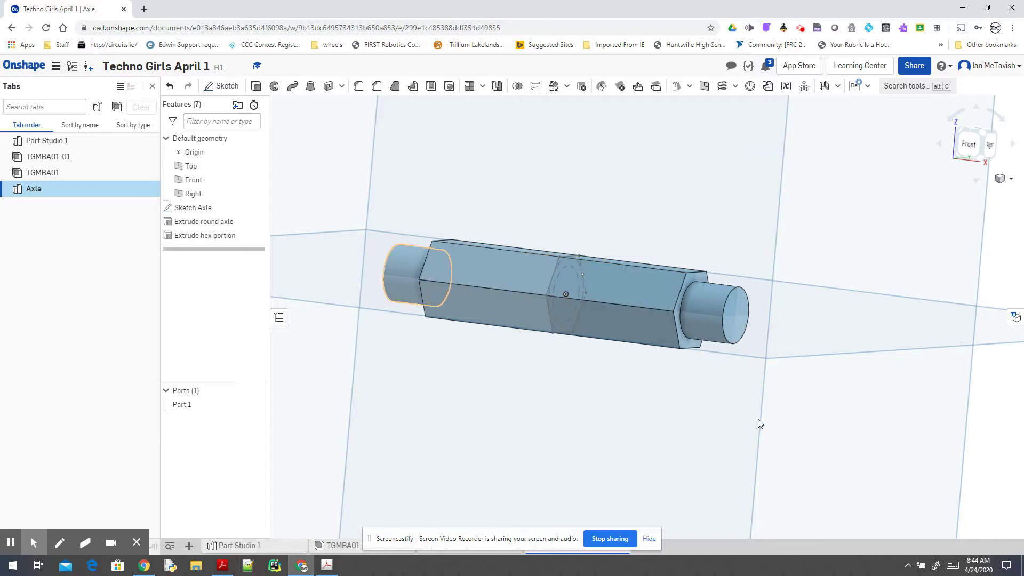
Open the properties of Part 1 and set its name to Axle.
{"action": "left_click", "coordinate": [222, 565]}
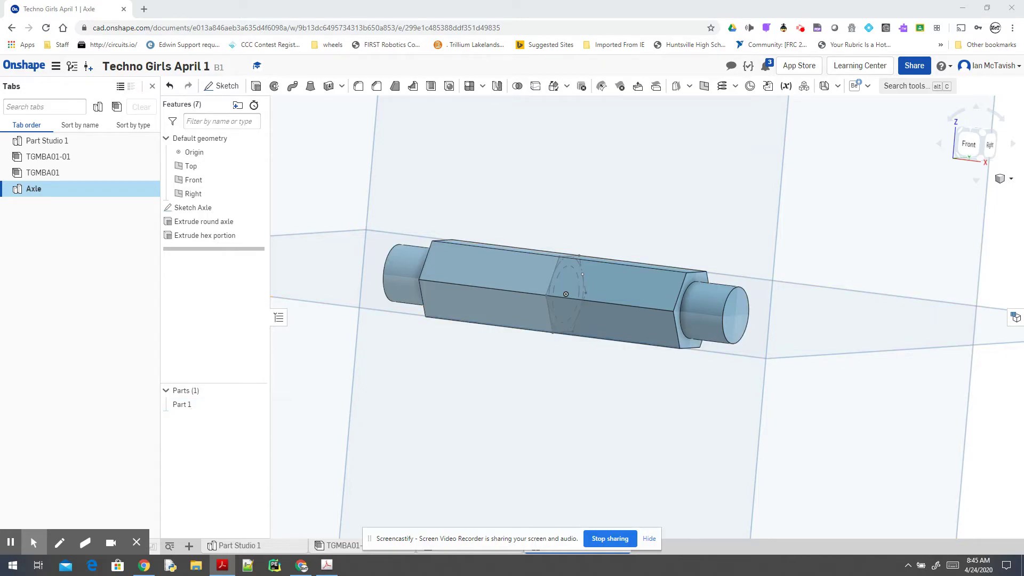
{"action": "right_click", "coordinate": [192, 405]}
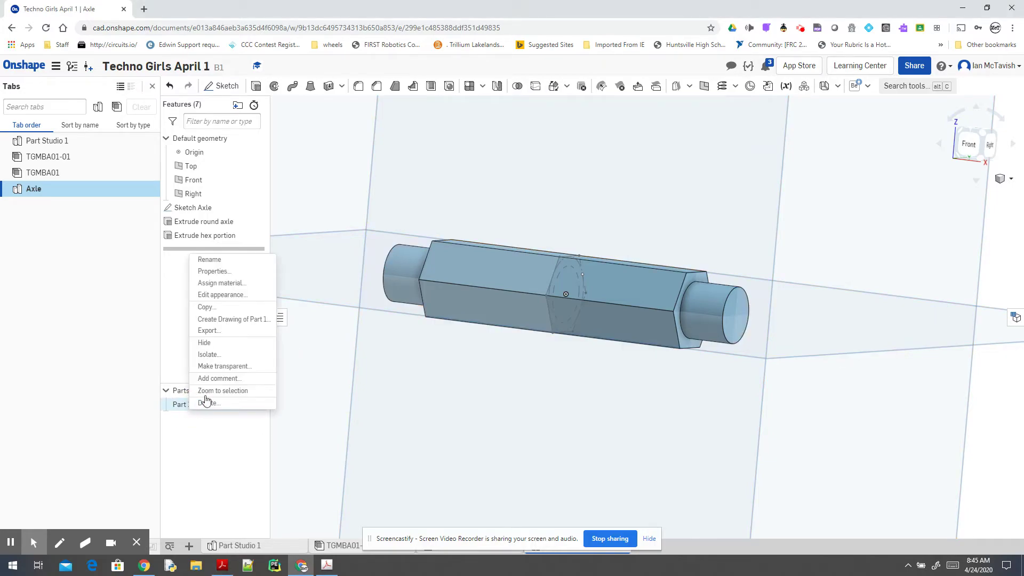
{"action": "left_click", "coordinate": [230, 272]}
{"action": "left_click_drag", "start_coordinate": [377, 151], "coordinate": [299, 157]}
{"action": "type", "text": "Axle"}
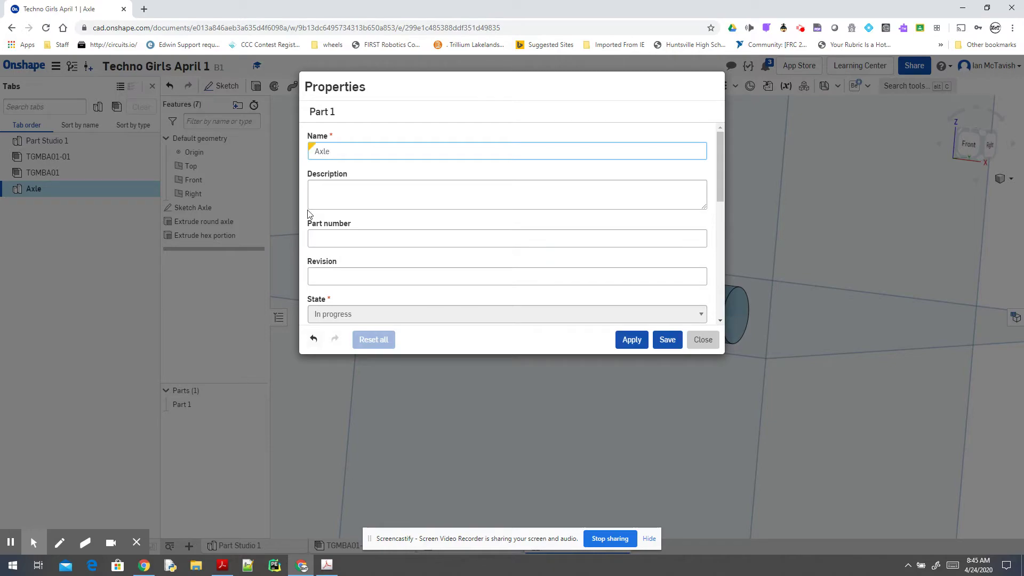
Set the part number to TGMBP01-04 and save the part properties.
{"action": "left_click", "coordinate": [340, 237]}
{"action": "type", "text": "t"}
{"action": "key", "text": "BackSpace"}
{"action": "type", "text": "TG"}
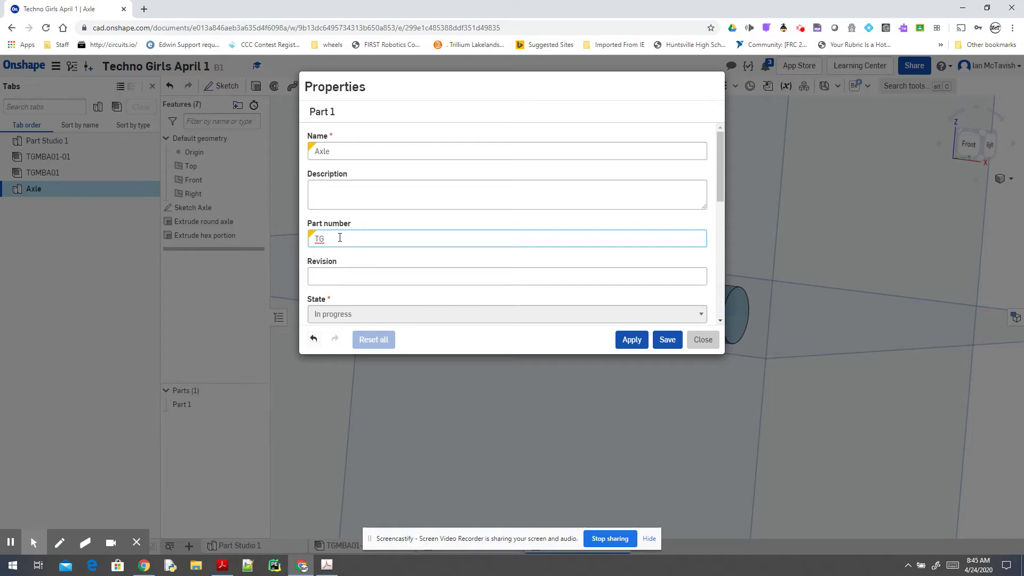
{"action": "type", "text": "MB"}
{"action": "type", "text": "P01-04"}
{"action": "left_click", "coordinate": [665, 342]}
{"action": "left_click", "coordinate": [665, 342]}
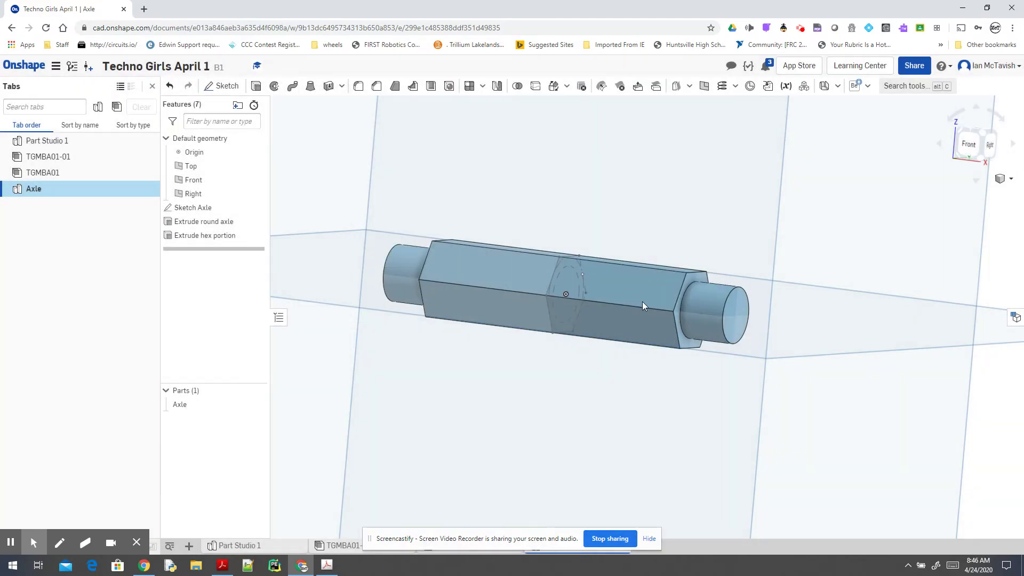
Assign the material Aluminum - 6061 from the Onshape Material Library to the Axle part.
{"action": "right_click", "coordinate": [182, 406]}
{"action": "left_click", "coordinate": [241, 269]}
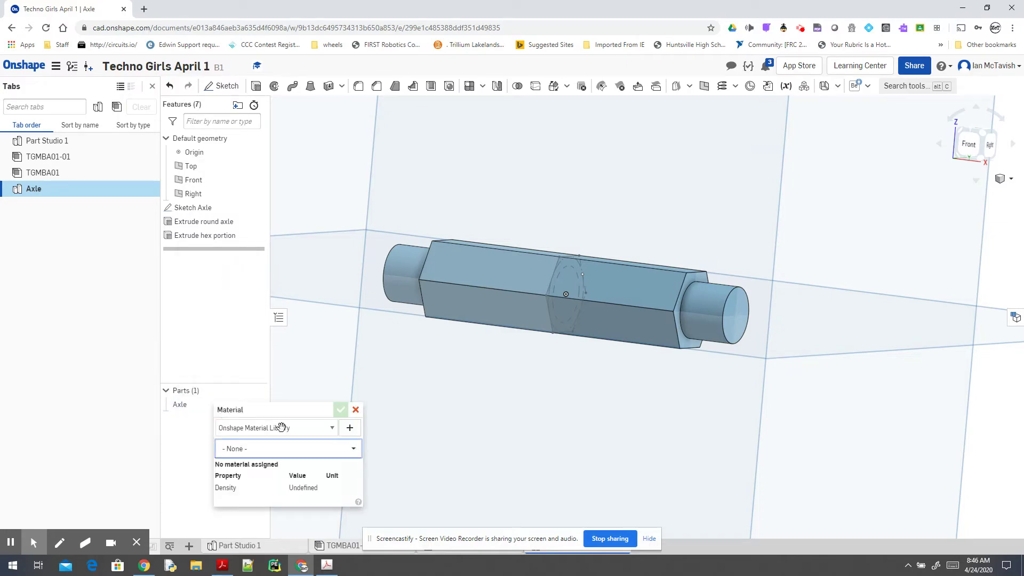
{"action": "left_click", "coordinate": [289, 449]}
{"action": "type", "text": "alum"}
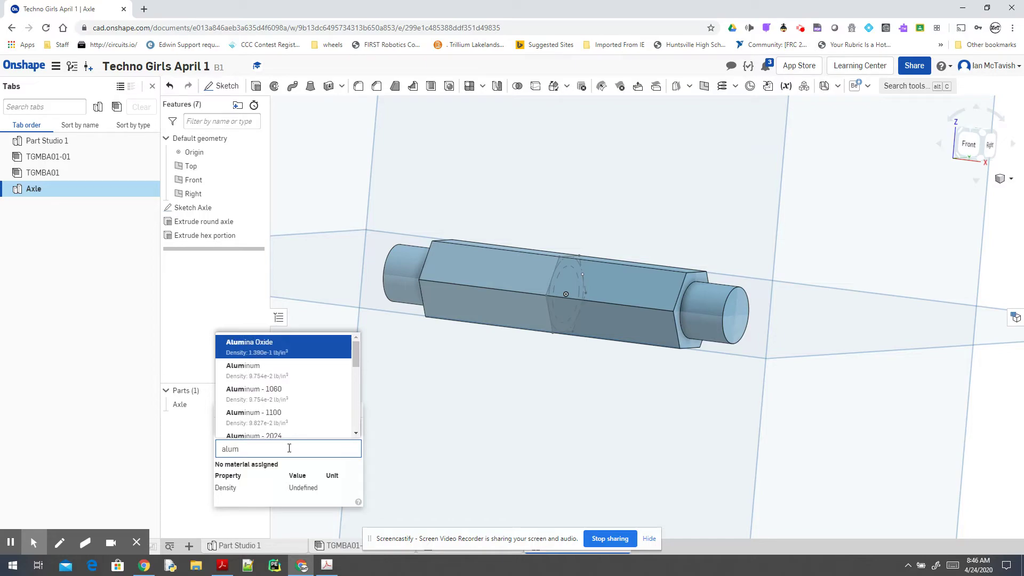
{"action": "scroll", "coordinate": [291, 419], "scroll_direction": "down", "scroll_amount": 3}
{"action": "left_click", "coordinate": [259, 432]}
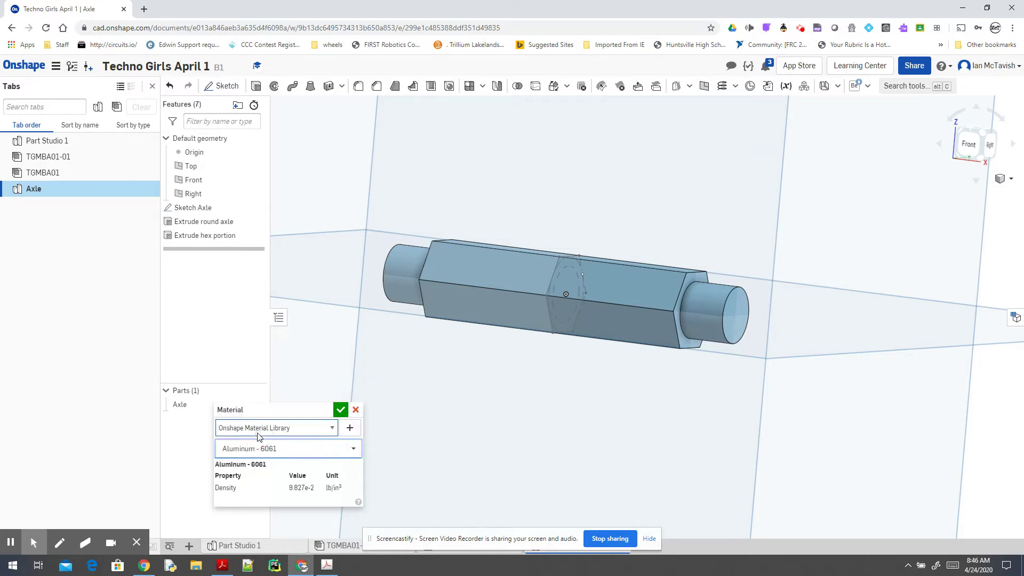
{"action": "left_click", "coordinate": [340, 410]}
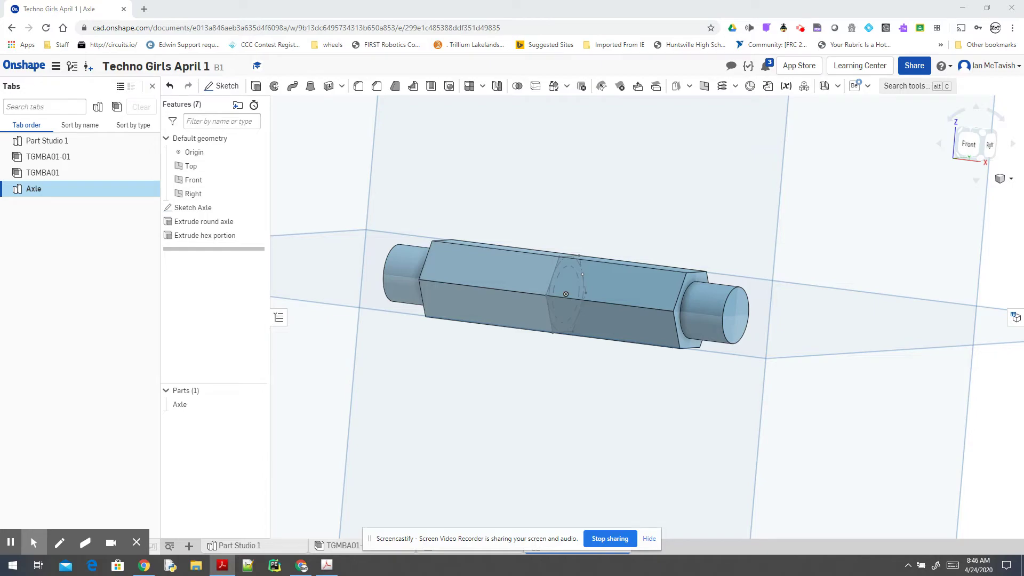
{"action": "right_click_drag", "start_coordinate": [720, 142], "coordinate": [686, 153]}
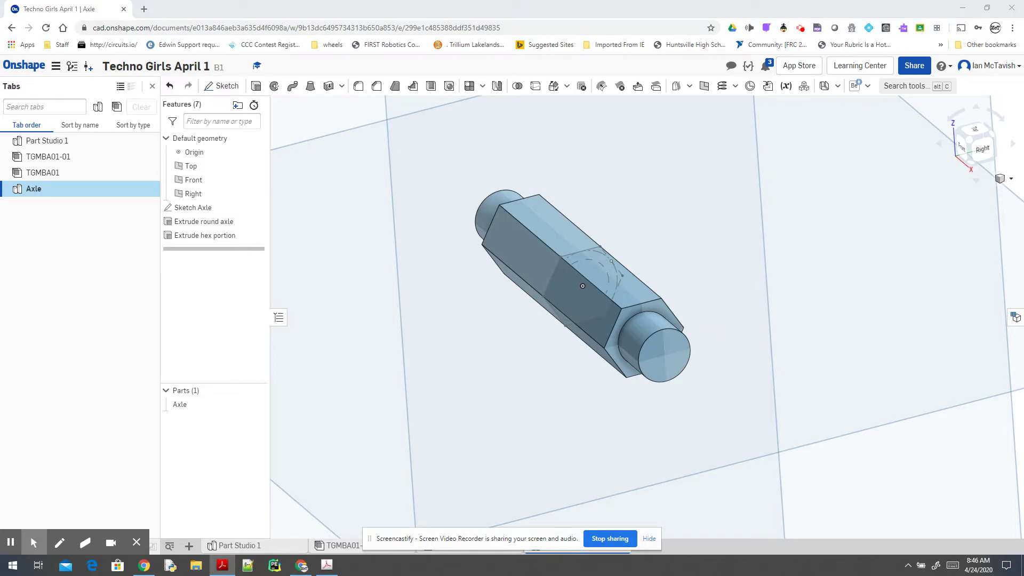
{"action": "right_click_drag", "start_coordinate": [749, 199], "coordinate": [737, 191]}
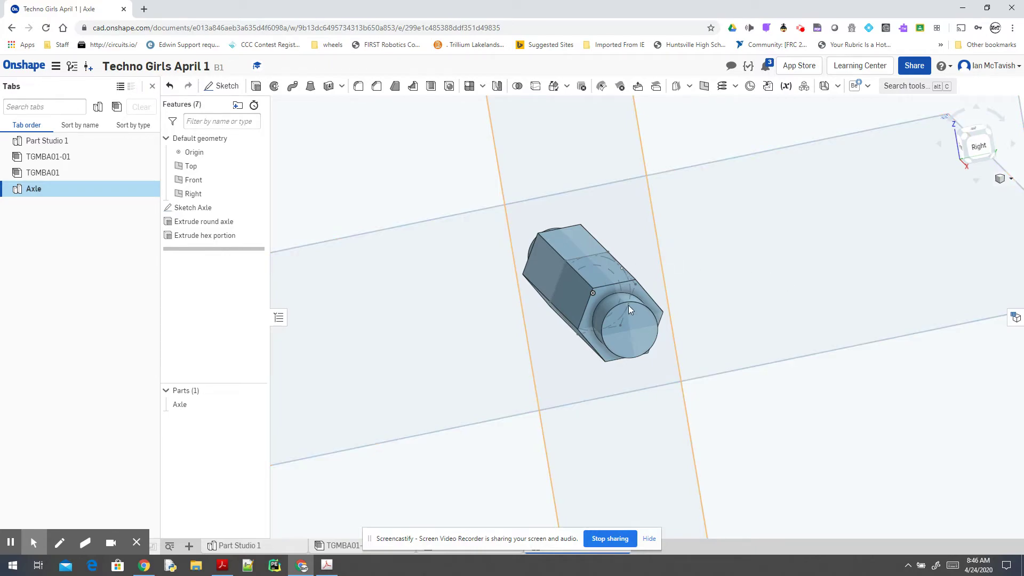
{"action": "left_click", "coordinate": [593, 292]}
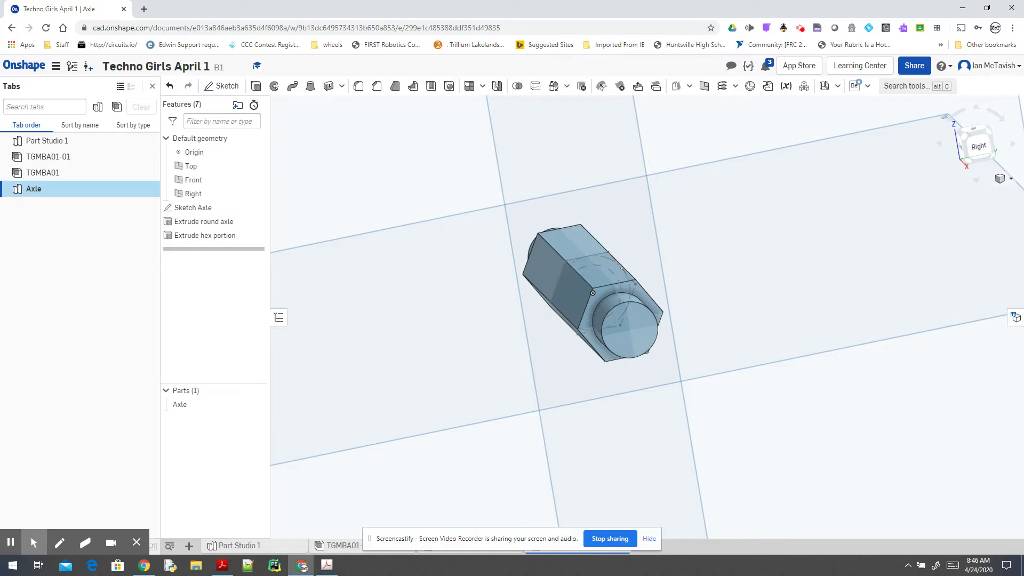
{"action": "key", "text": "alt+Tab"}
{"action": "key", "text": "alt+Tab"}
{"action": "key", "text": "alt+Tab"}
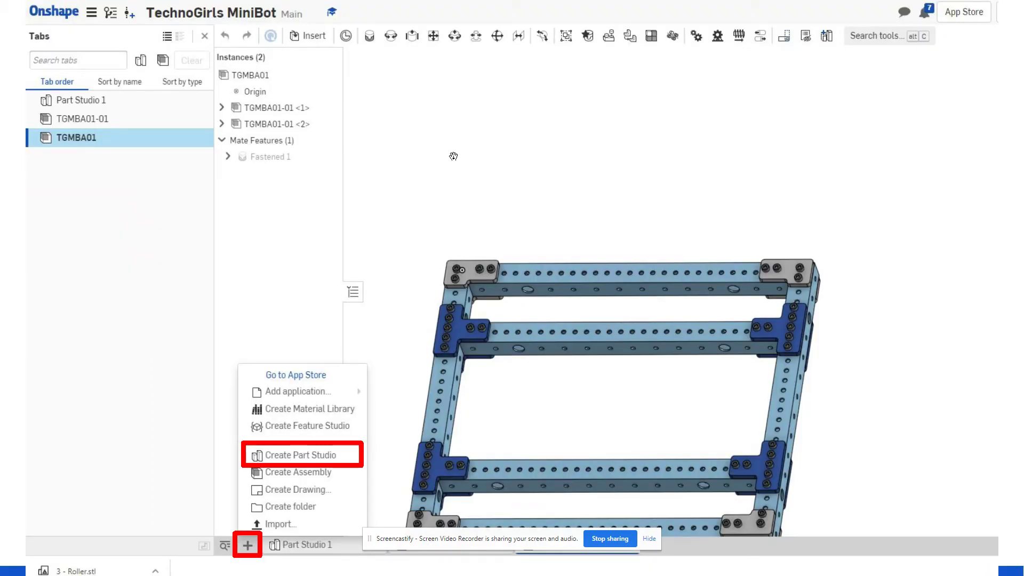
{"action": "scroll", "coordinate": [453, 156], "scroll_direction": "down", "scroll_amount": 15}
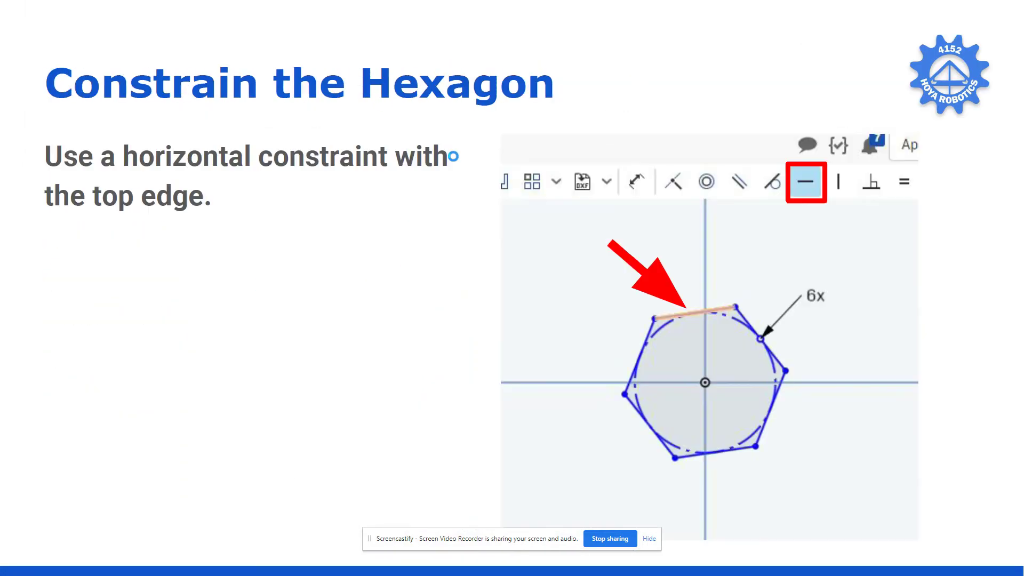
{"action": "scroll", "coordinate": [454, 156], "scroll_direction": "down", "scroll_amount": 10}
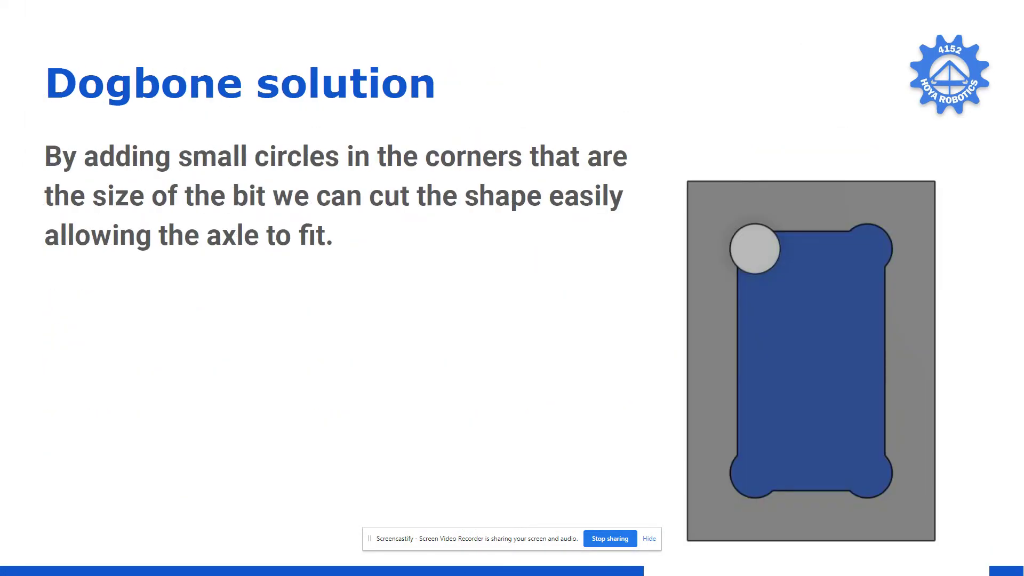
{"action": "scroll", "coordinate": [453, 156], "scroll_direction": "up", "scroll_amount": 2}
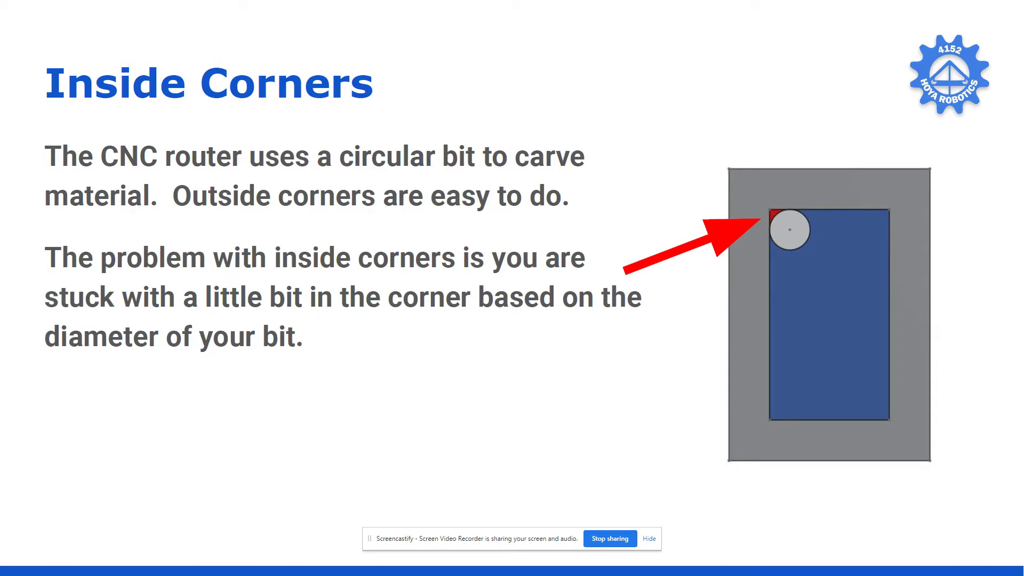
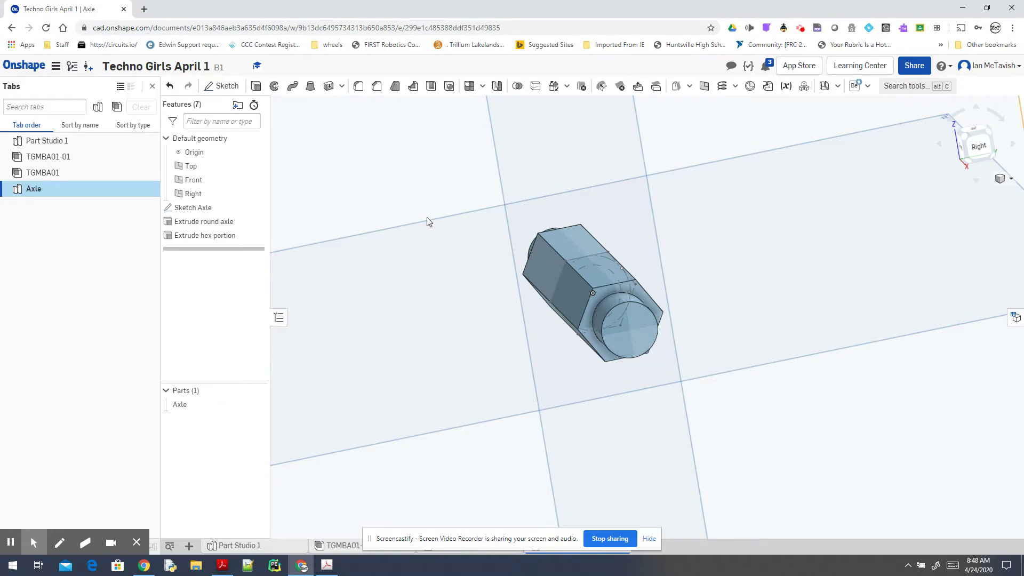
Create a new Part Studio in the document and rename it as Wheel.
{"action": "left_click", "coordinate": [189, 542]}
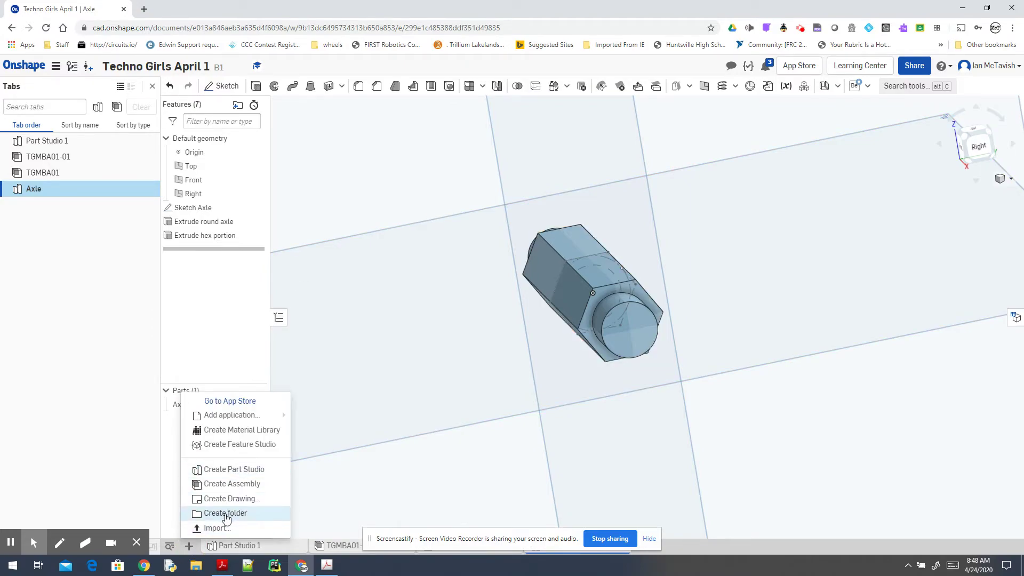
{"action": "left_click", "coordinate": [237, 470]}
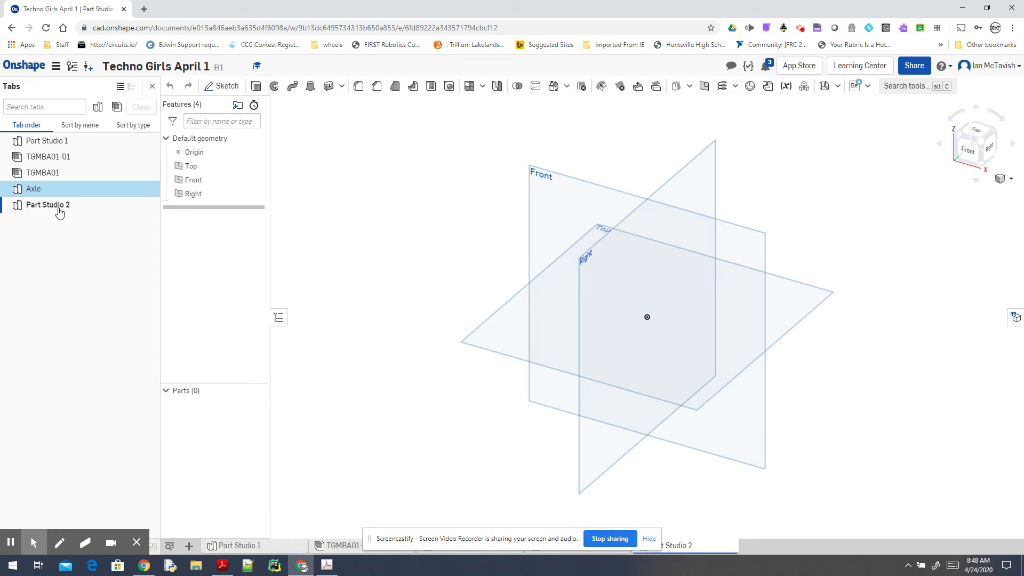
{"action": "key", "text": "alt+Tab"}
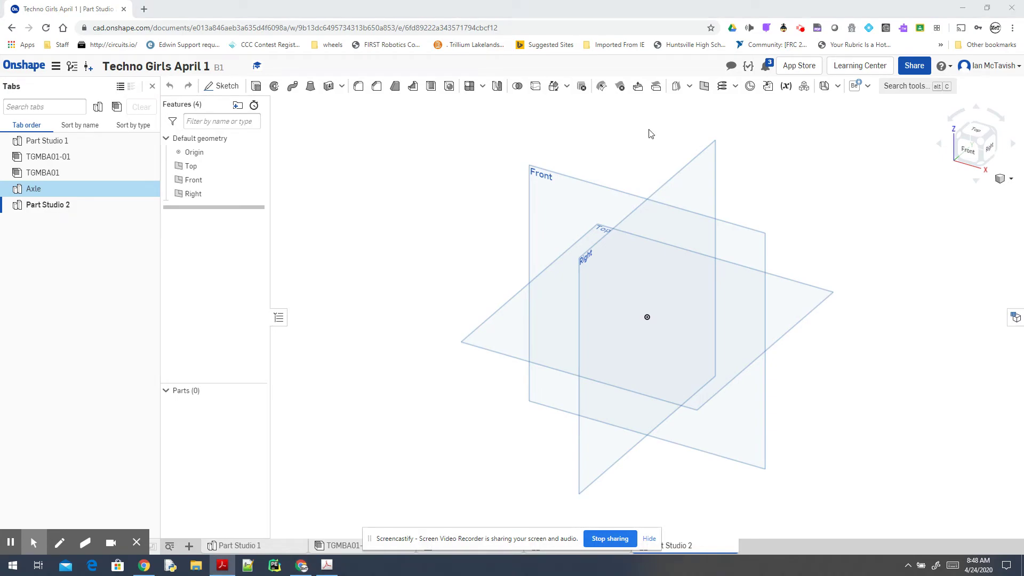
{"action": "left_click", "coordinate": [46, 207]}
{"action": "right_click", "coordinate": [47, 207]}
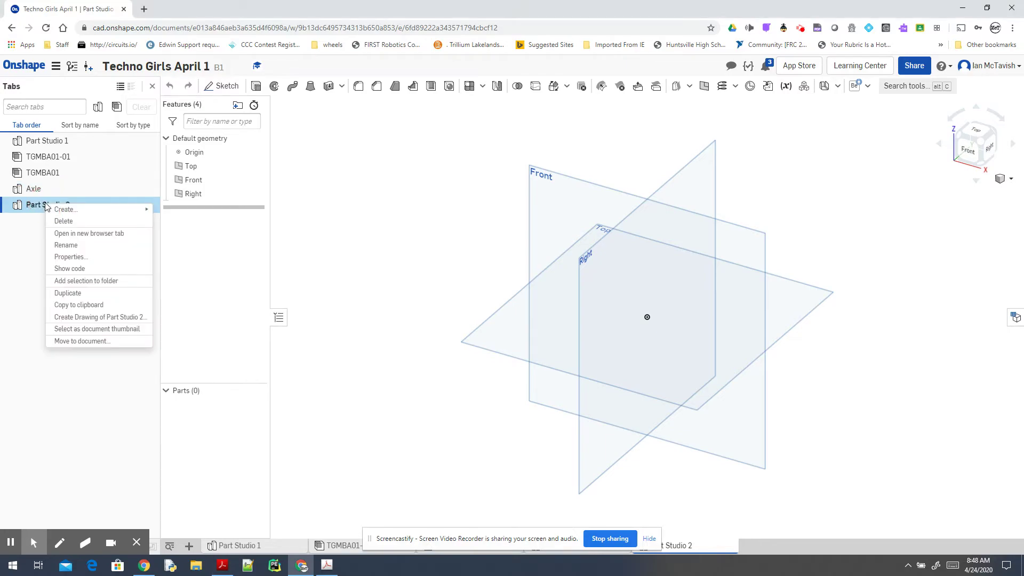
{"action": "left_click", "coordinate": [83, 247]}
{"action": "type", "text": "Wheel"}
{"action": "key", "text": "Return"}
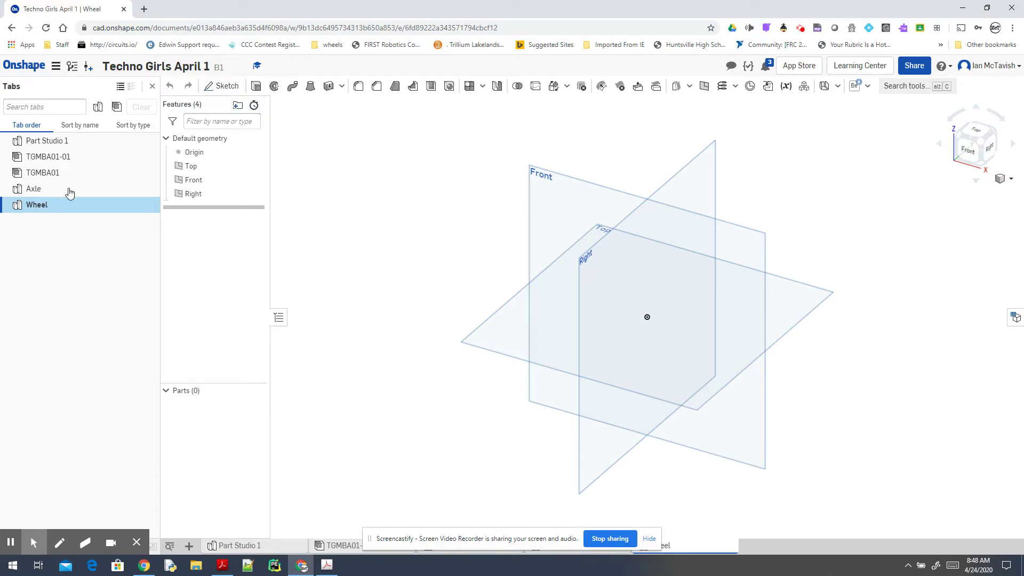
Start a sketch on the Right plane and draw a hexagon centred on the origin, about 0.81 in across its flats.
{"action": "left_click", "coordinate": [192, 195]}
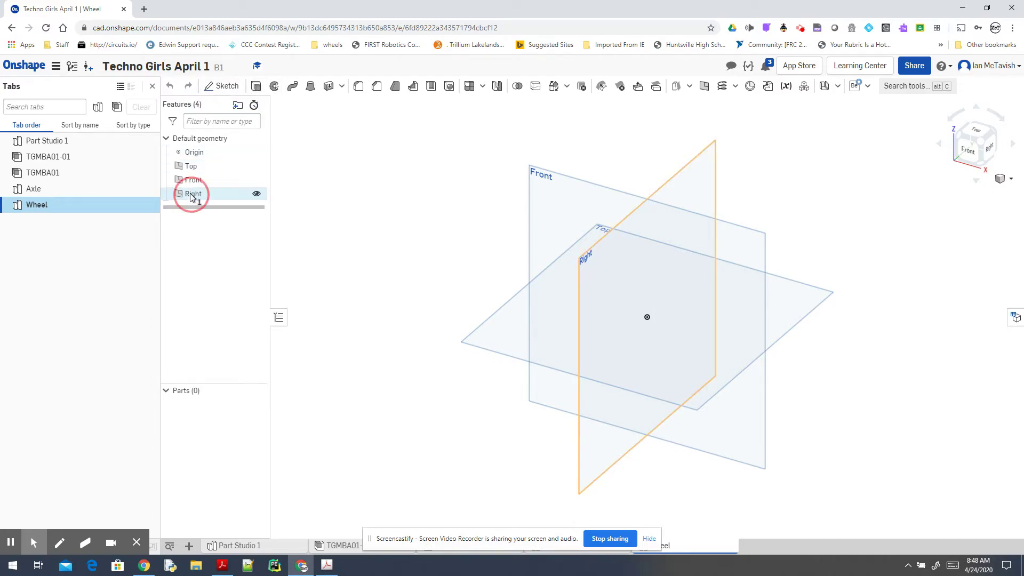
{"action": "left_click", "coordinate": [222, 86]}
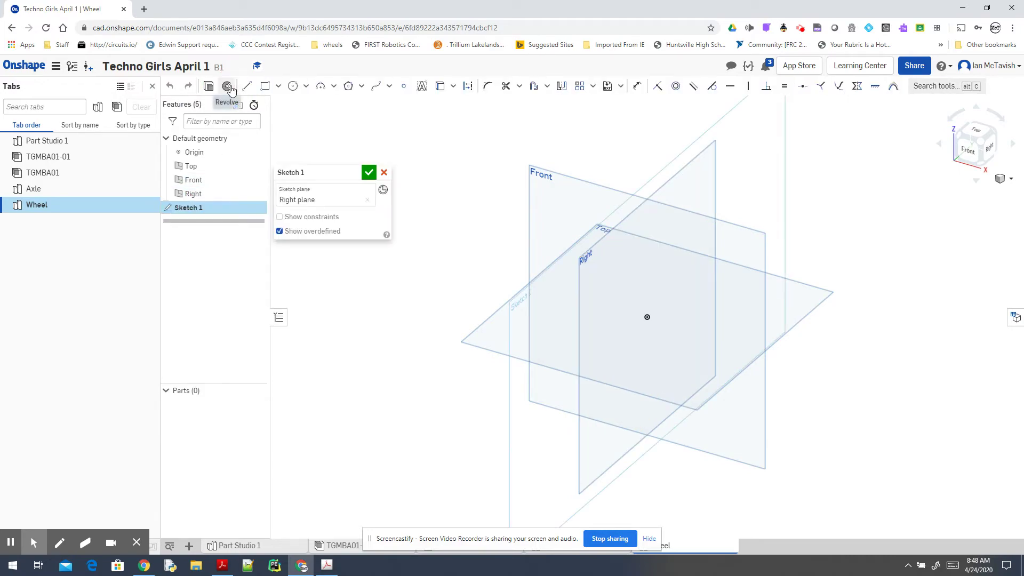
{"action": "key", "text": "n"}
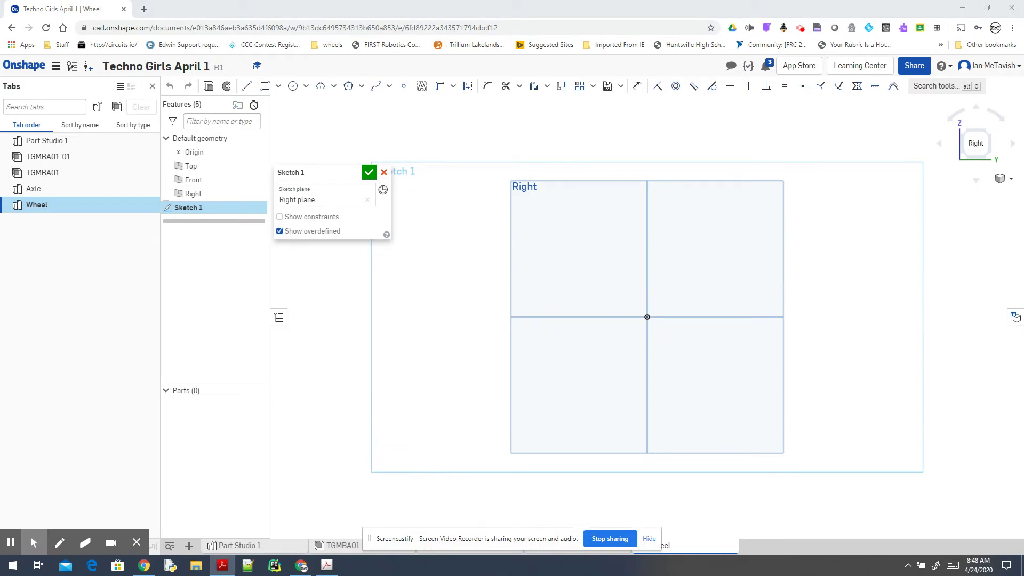
{"action": "left_click", "coordinate": [348, 86]}
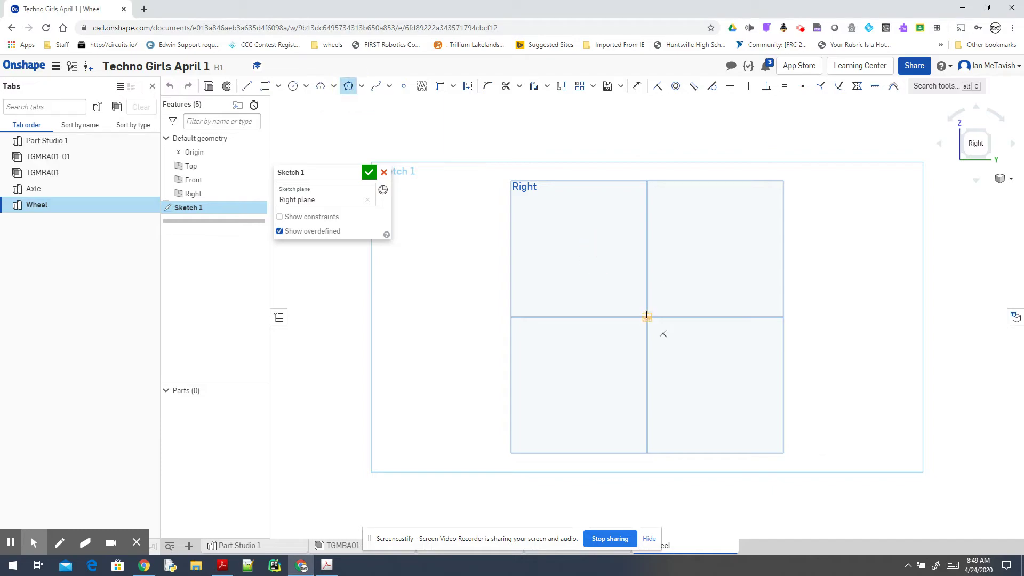
{"action": "left_click", "coordinate": [657, 307]}
{"action": "left_click", "coordinate": [662, 307]}
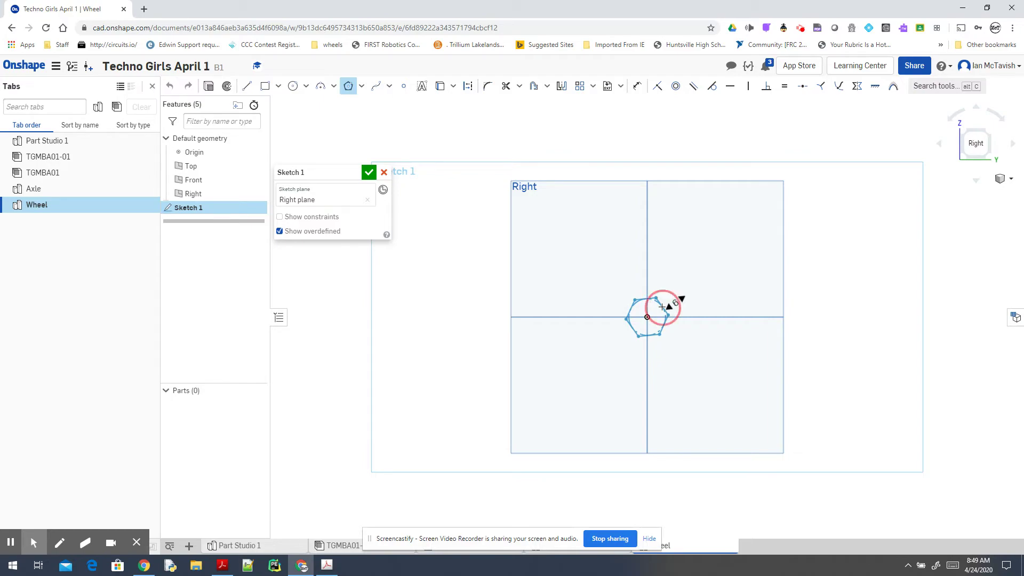
{"action": "left_click", "coordinate": [347, 87]}
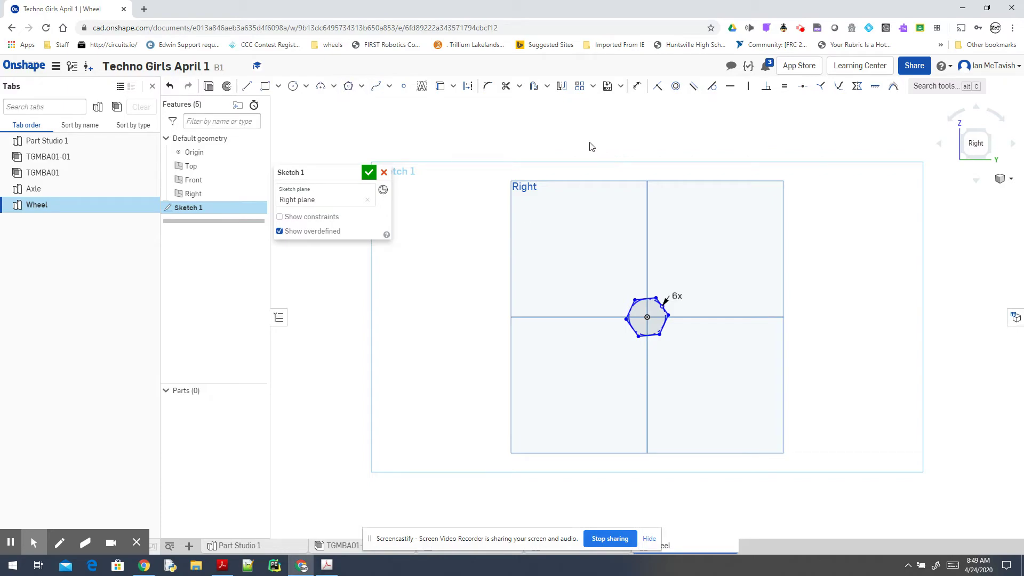
Apply a horizontal constraint to the hexagon's upper edge.
{"action": "left_click", "coordinate": [729, 91]}
{"action": "left_click", "coordinate": [644, 299]}
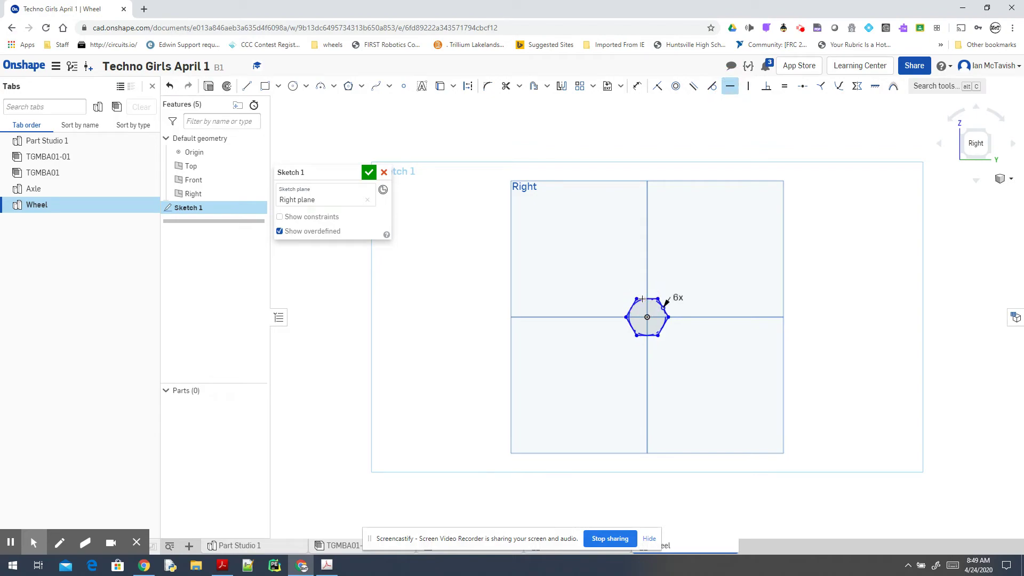
{"action": "left_click", "coordinate": [730, 86]}
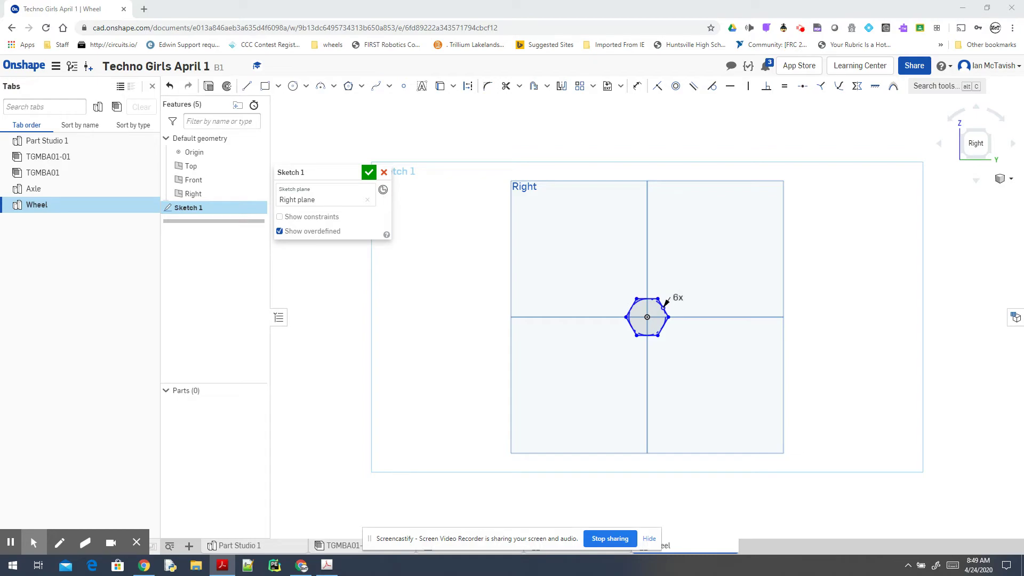
Dimension the distance between the hexagon's upper and lower flats and set it to 0.51 in.
{"action": "left_click", "coordinate": [637, 86]}
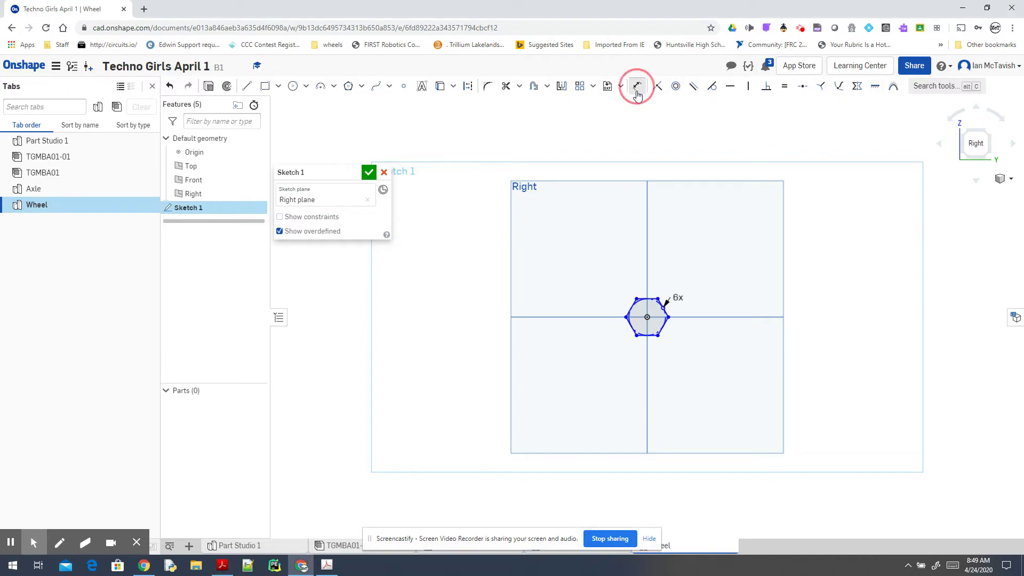
{"action": "scroll", "coordinate": [639, 304], "scroll_direction": "up", "scroll_amount": 3}
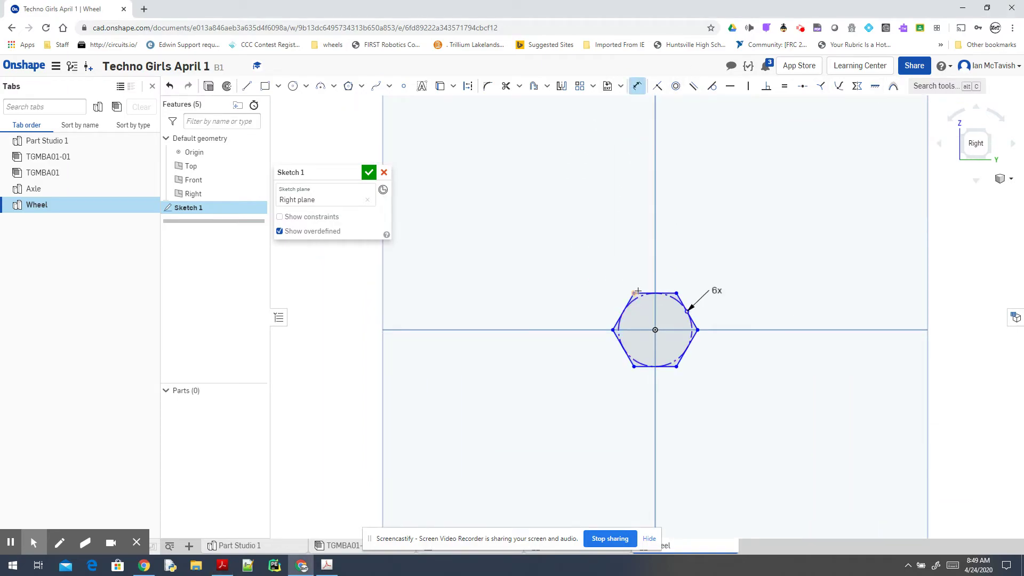
{"action": "key", "text": "d"}
{"action": "left_click", "coordinate": [642, 292]}
{"action": "left_click", "coordinate": [642, 367]}
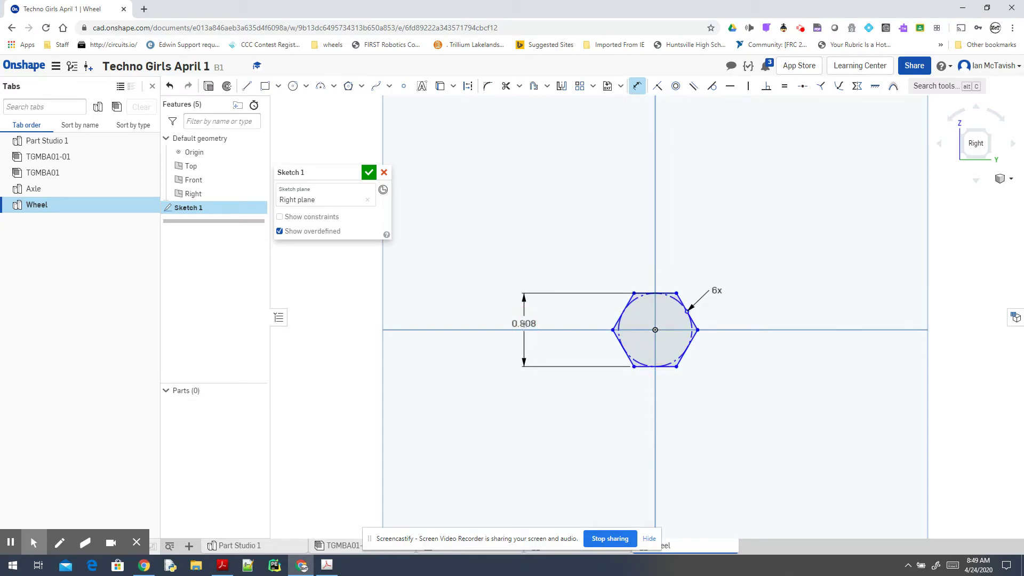
{"action": "left_click", "coordinate": [525, 323]}
{"action": "type", "text": "0.5"}
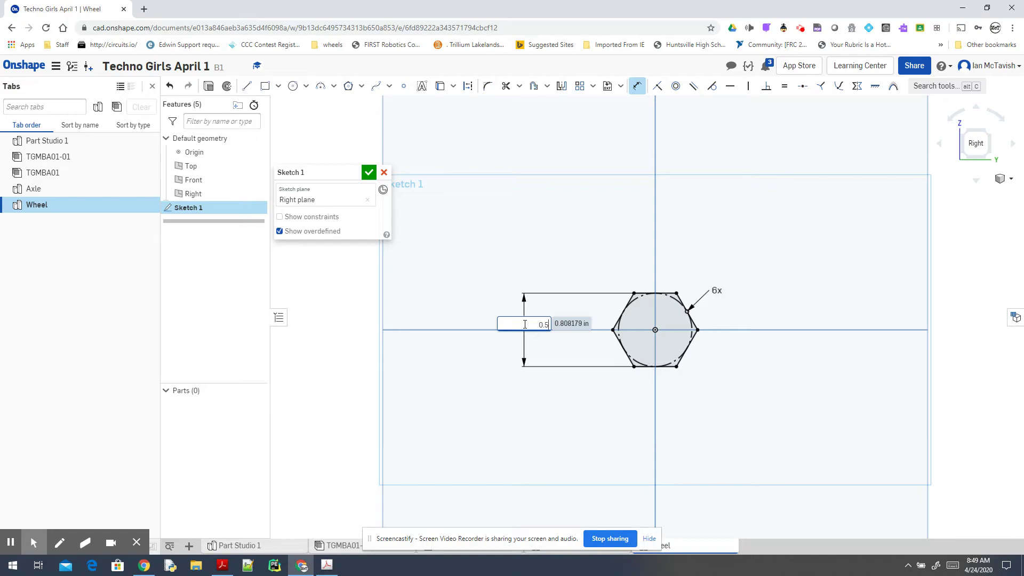
{"action": "type", "text": "1"}
{"action": "key", "text": "Return"}
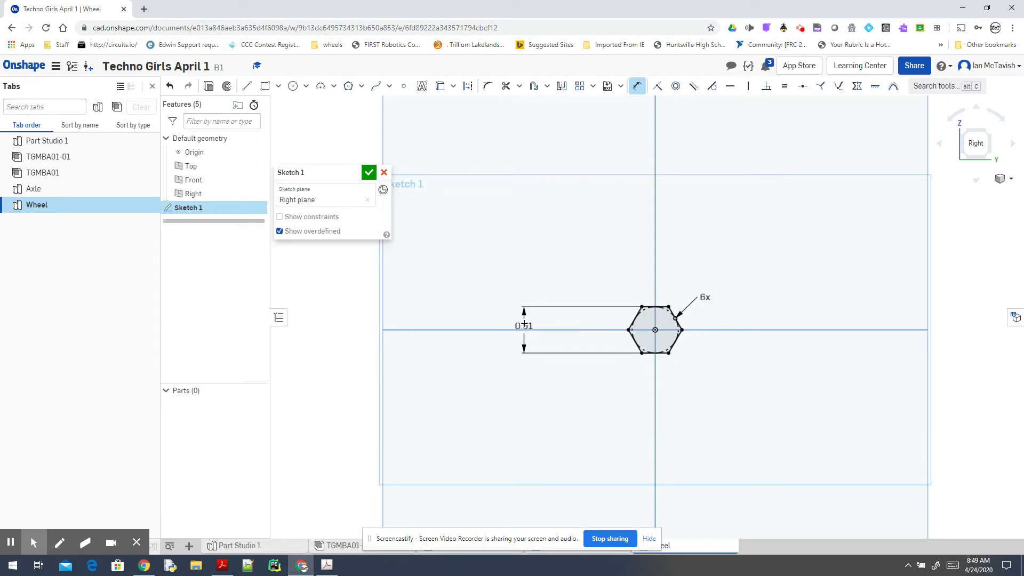
{"action": "scroll", "coordinate": [685, 357], "scroll_direction": "up", "scroll_amount": 3}
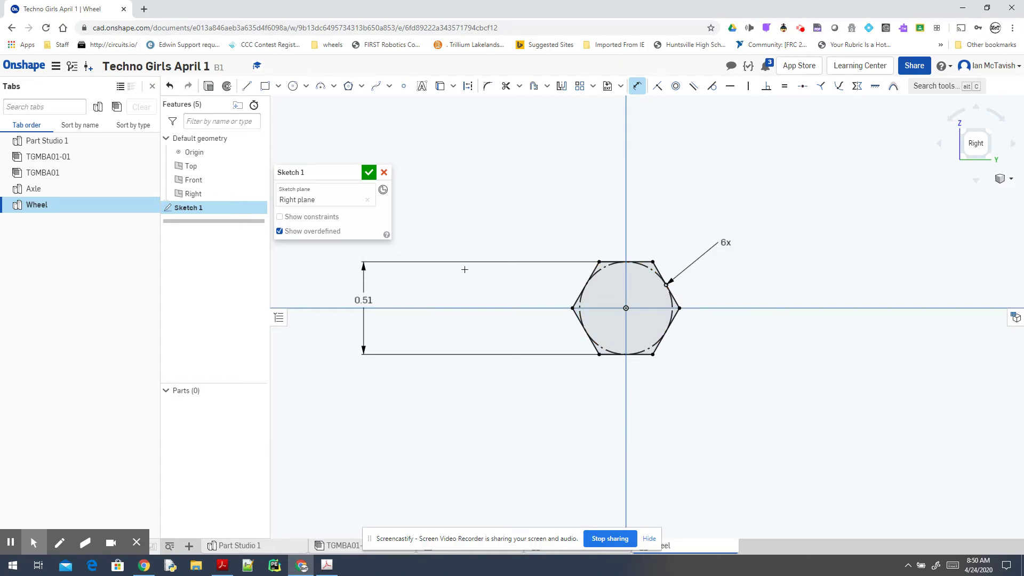
{"action": "scroll", "coordinate": [464, 269], "scroll_direction": "down", "scroll_amount": 3}
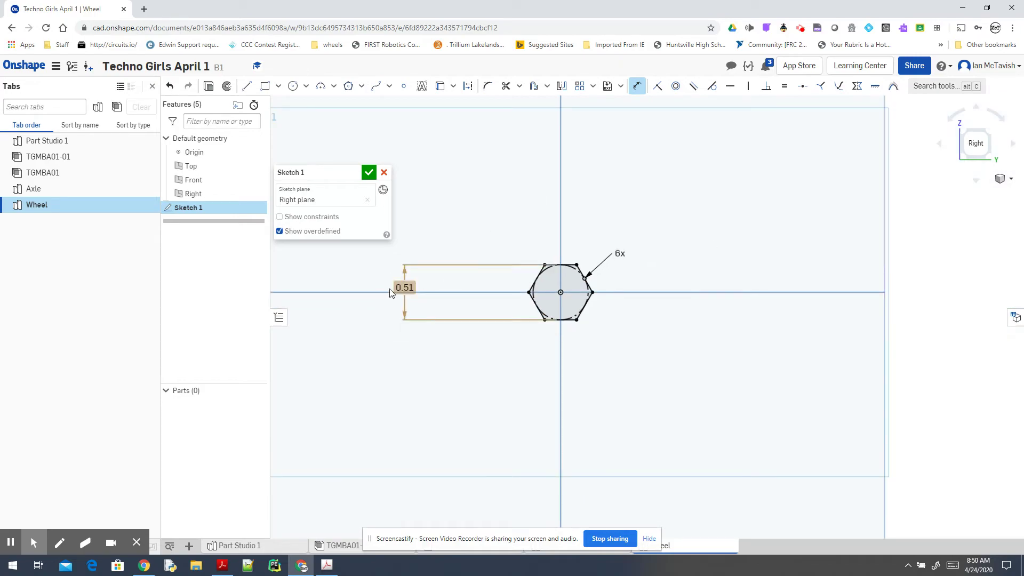
{"action": "left_click", "coordinate": [637, 87]}
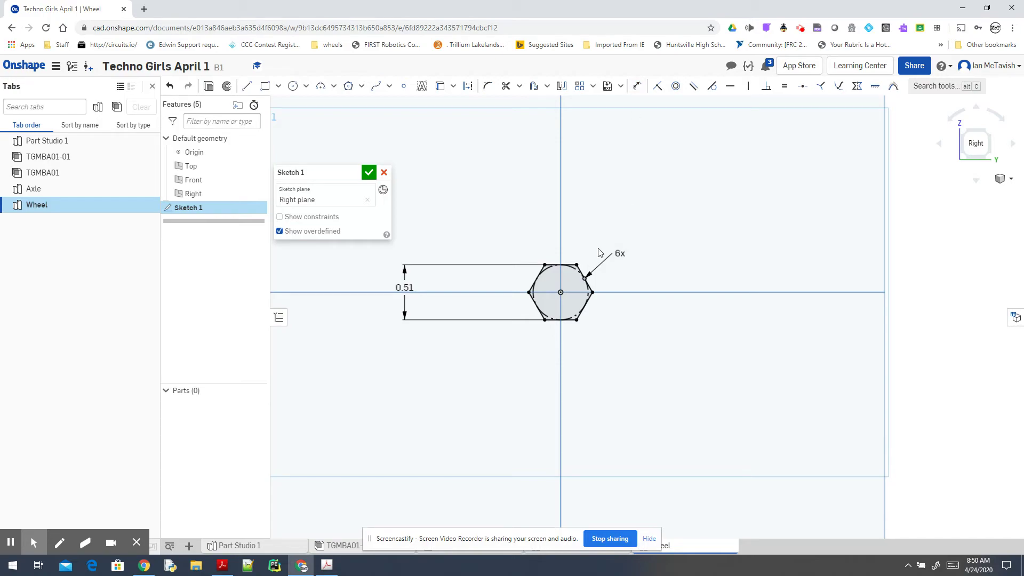
{"action": "left_click", "coordinate": [407, 283]}
{"action": "left_click", "coordinate": [222, 564]}
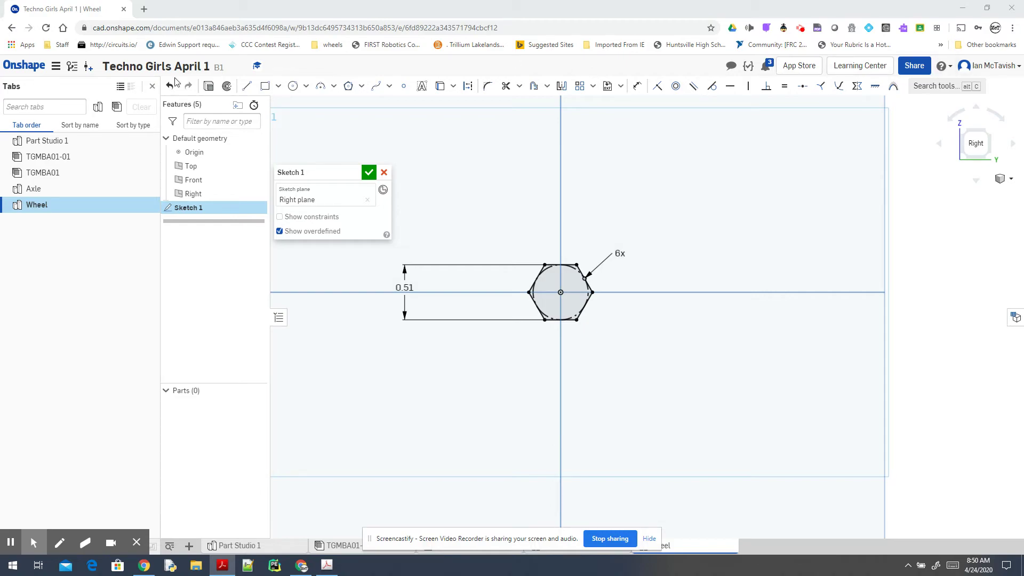
Draw a diagonal construction line from the hexagon's upper-left vertex to its lower-right vertex.
{"action": "left_click", "coordinate": [248, 87]}
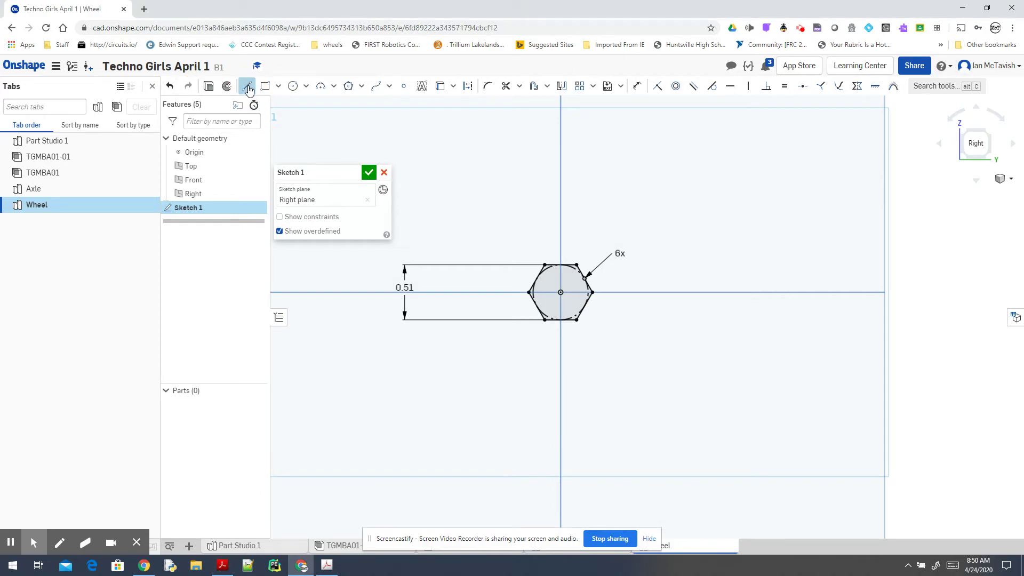
{"action": "left_click", "coordinate": [471, 91]}
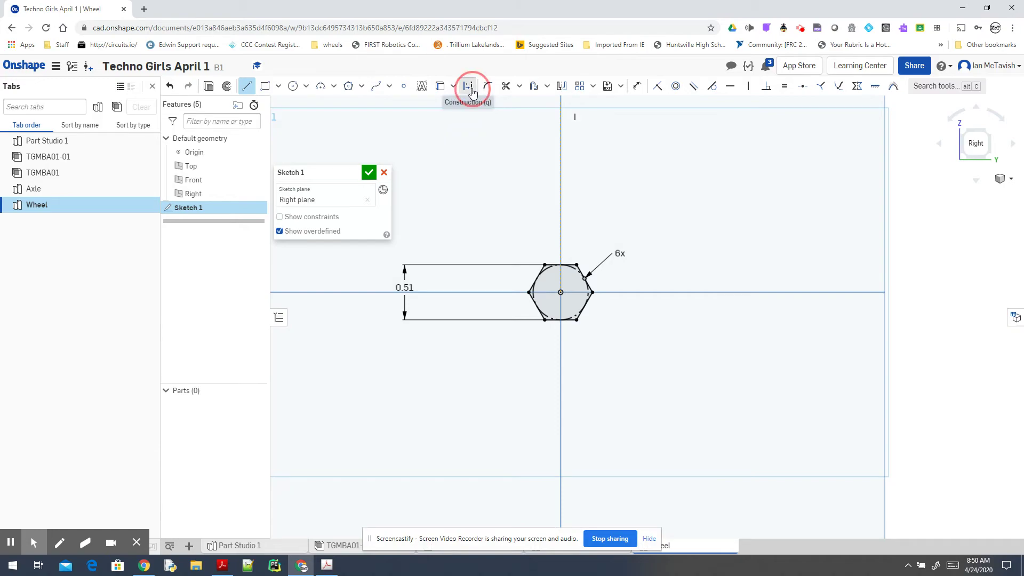
{"action": "left_click", "coordinate": [545, 264]}
{"action": "left_click", "coordinate": [576, 319]}
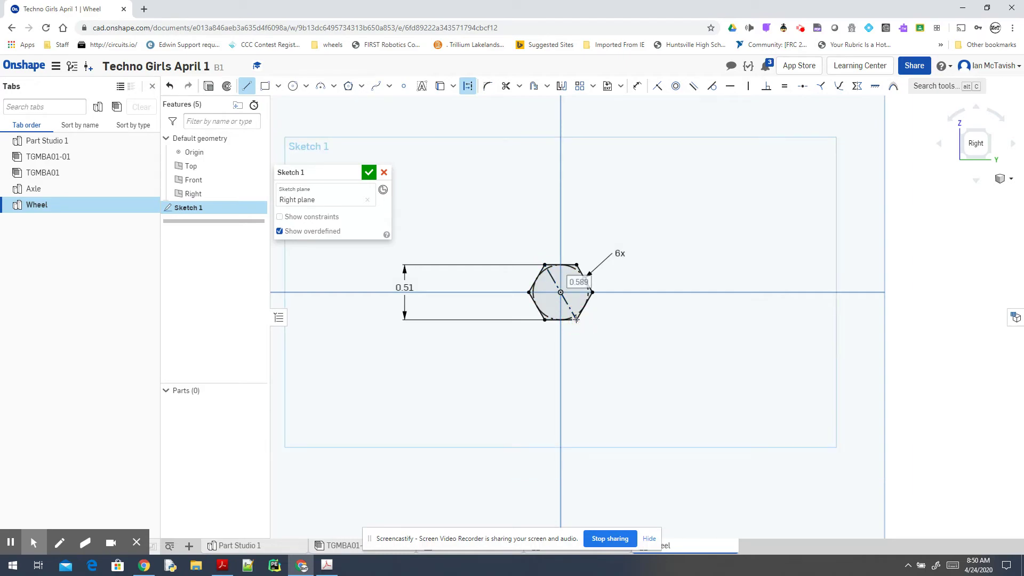
{"action": "key", "text": "Escape"}
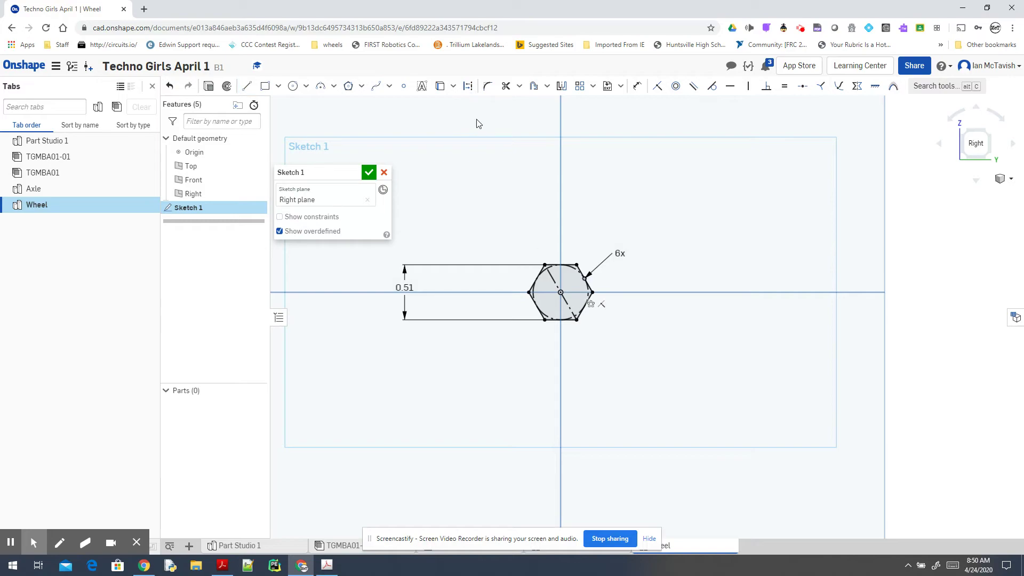
Try to draw a second construction diagonal from the hexagon's upper-right vertex to its lower-left vertex, and undo it.
{"action": "left_click", "coordinate": [247, 86]}
{"action": "left_click", "coordinate": [469, 87]}
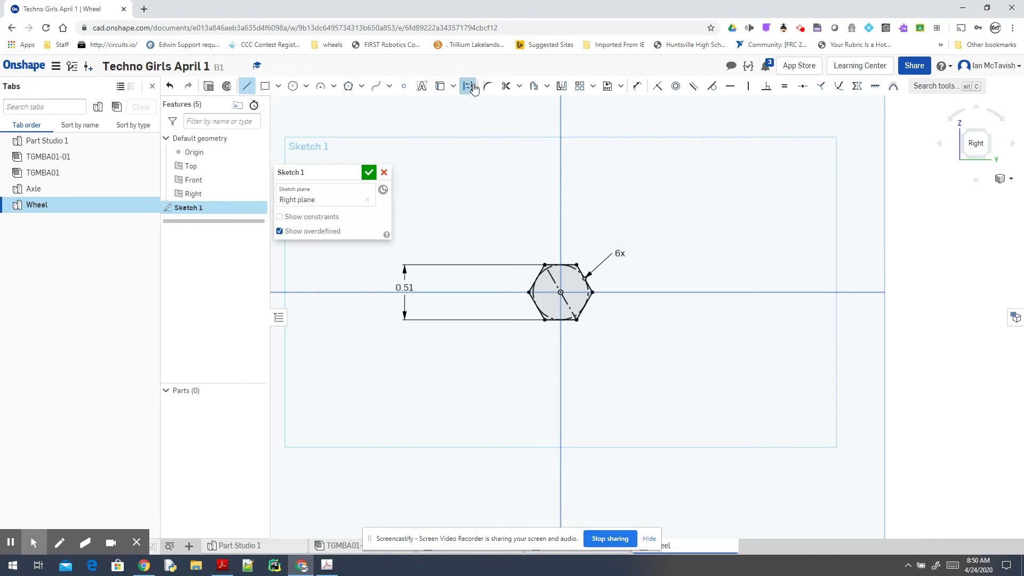
{"action": "left_click", "coordinate": [576, 265]}
{"action": "left_click", "coordinate": [544, 320]}
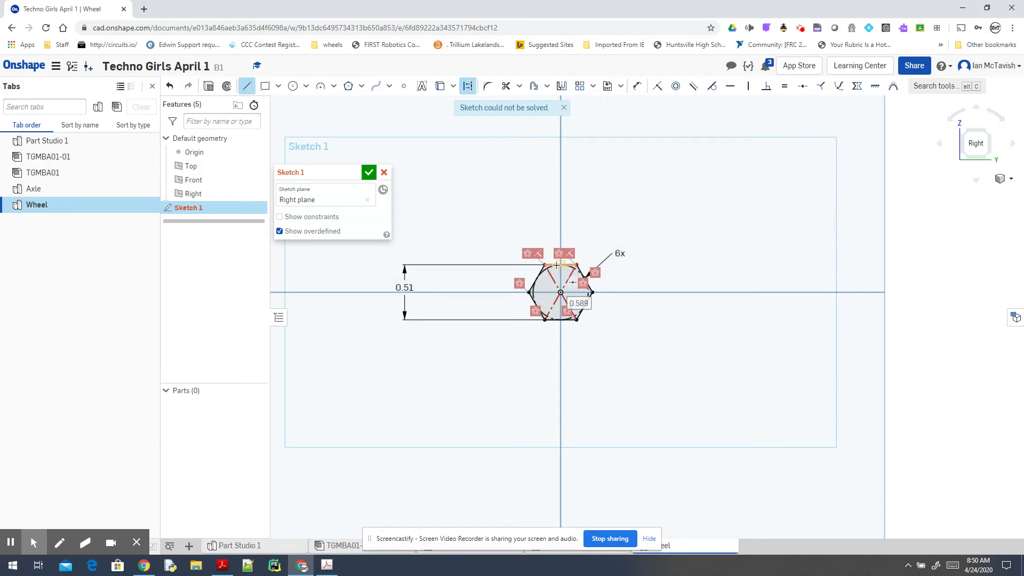
{"action": "left_click", "coordinate": [170, 86]}
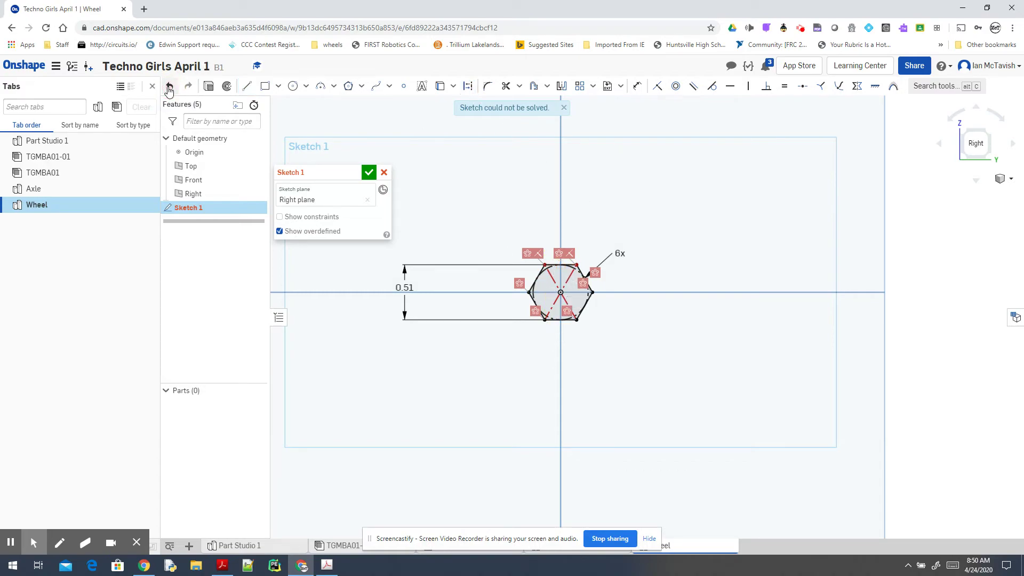
Draw a construction line from the hexagon's lower-left vertex to its upper-right vertex.
{"action": "left_click", "coordinate": [246, 87]}
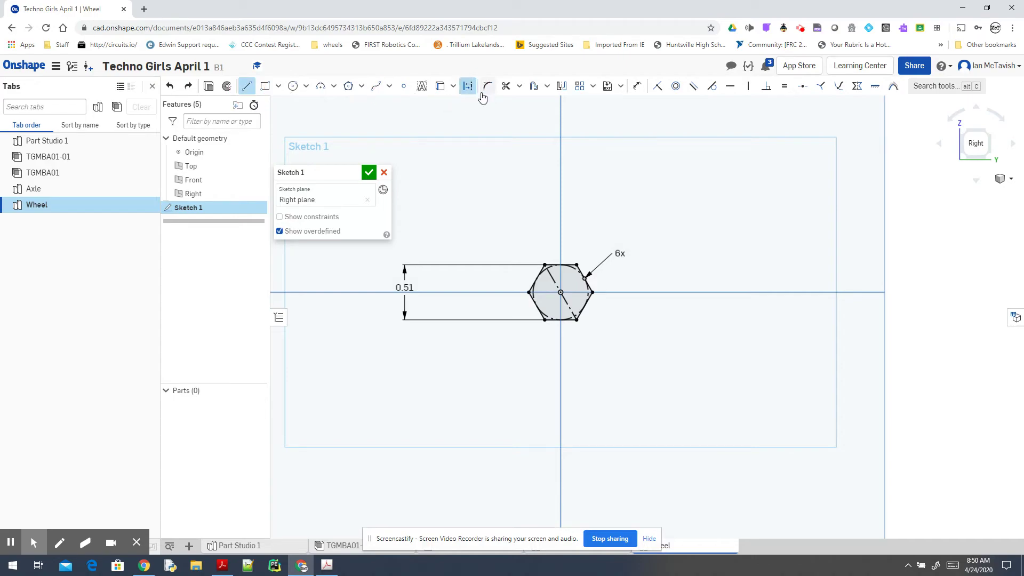
{"action": "left_click", "coordinate": [544, 319]}
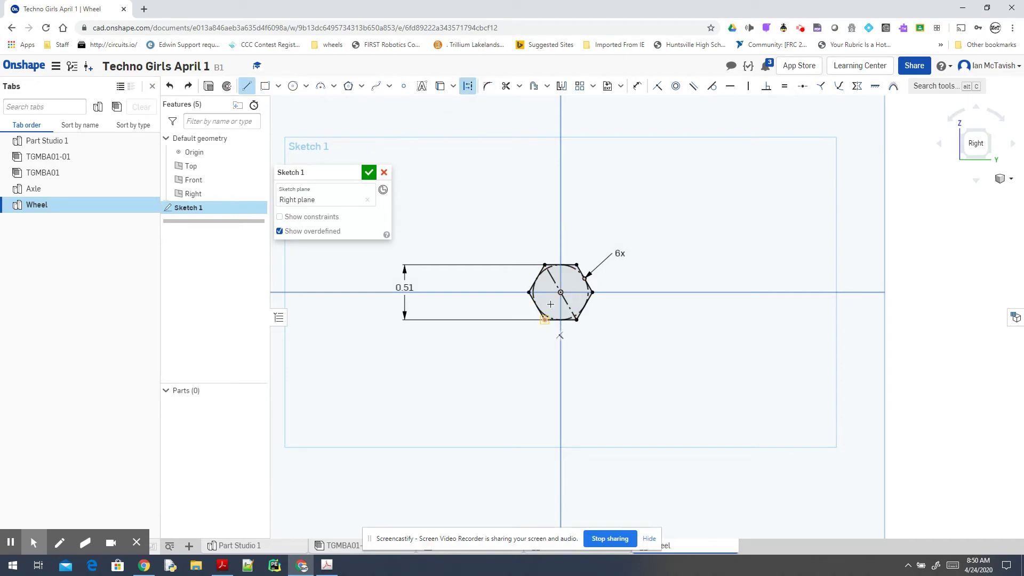
{"action": "left_click", "coordinate": [577, 265]}
{"action": "key", "text": "Escape"}
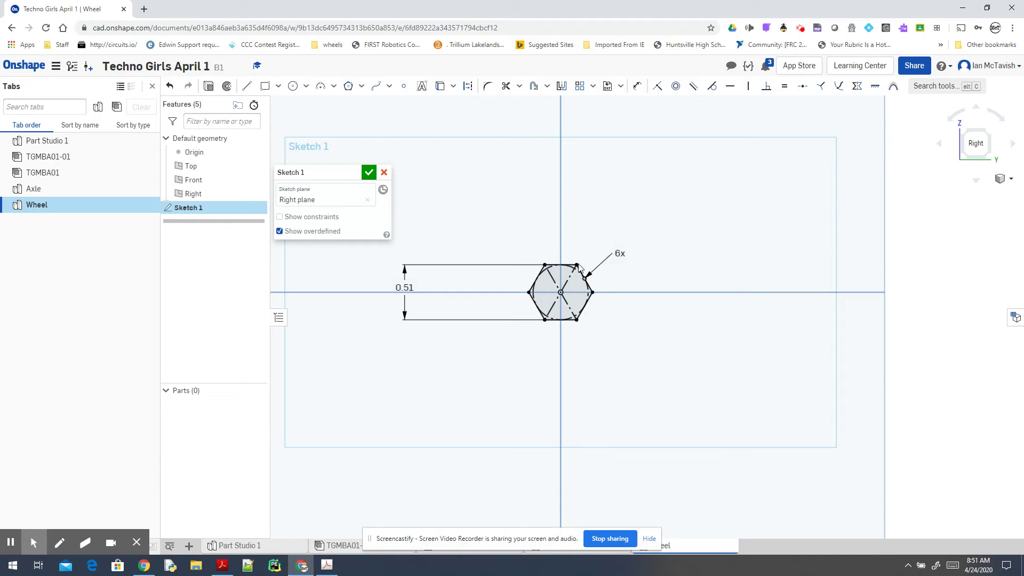
Draw a 1/8 in diameter circle centred on the construction diagonal and passing through the hexagon's upper-left vertex.
{"action": "scroll", "coordinate": [545, 299], "scroll_direction": "up", "scroll_amount": 3}
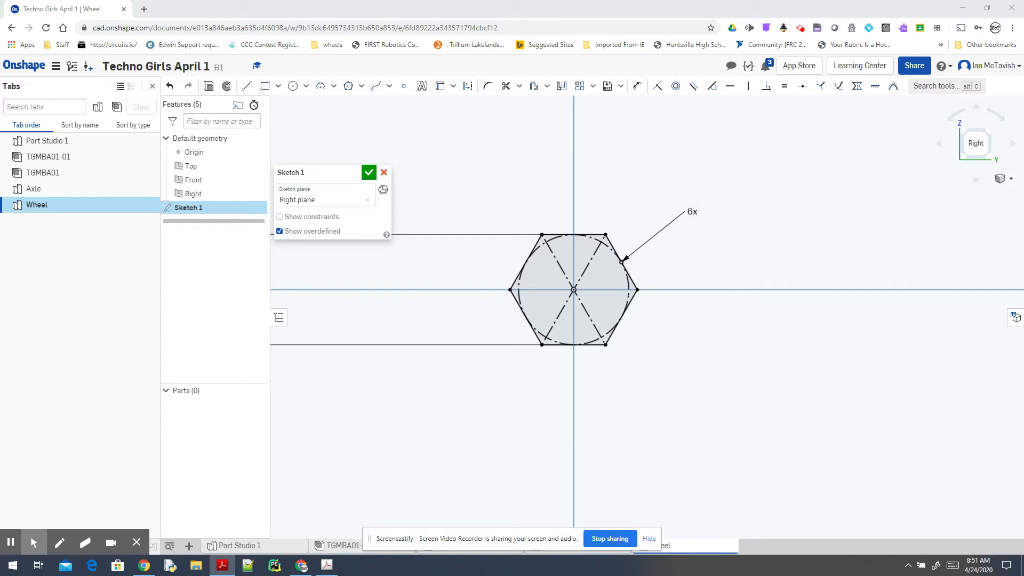
{"action": "left_click", "coordinate": [293, 86]}
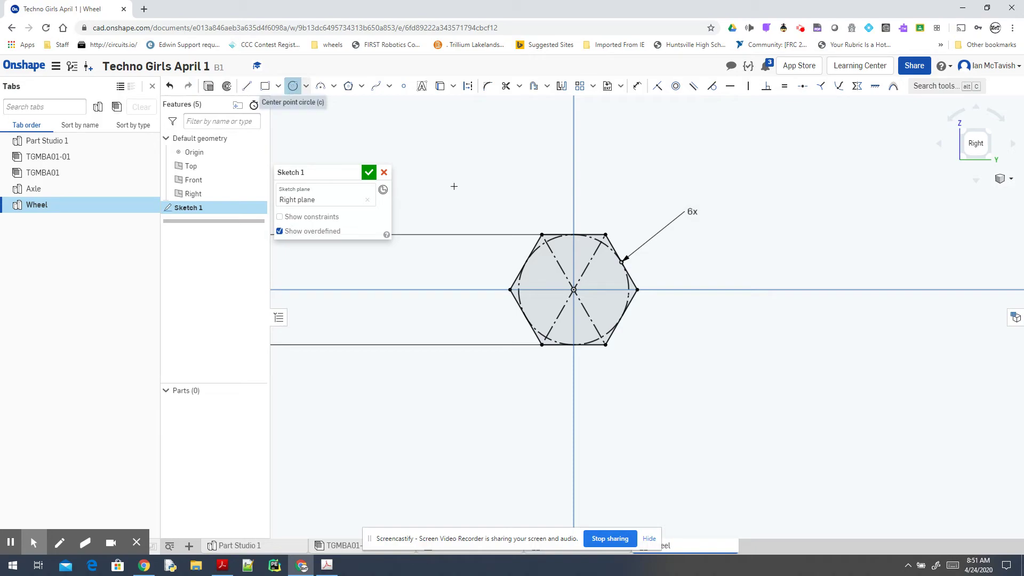
{"action": "left_click", "coordinate": [552, 251]}
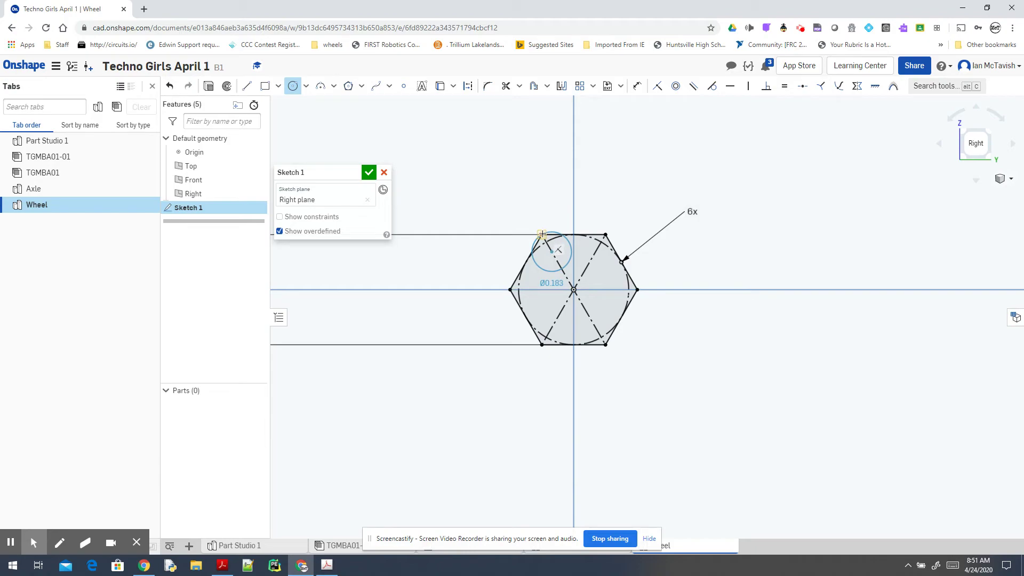
{"action": "left_click", "coordinate": [542, 234]}
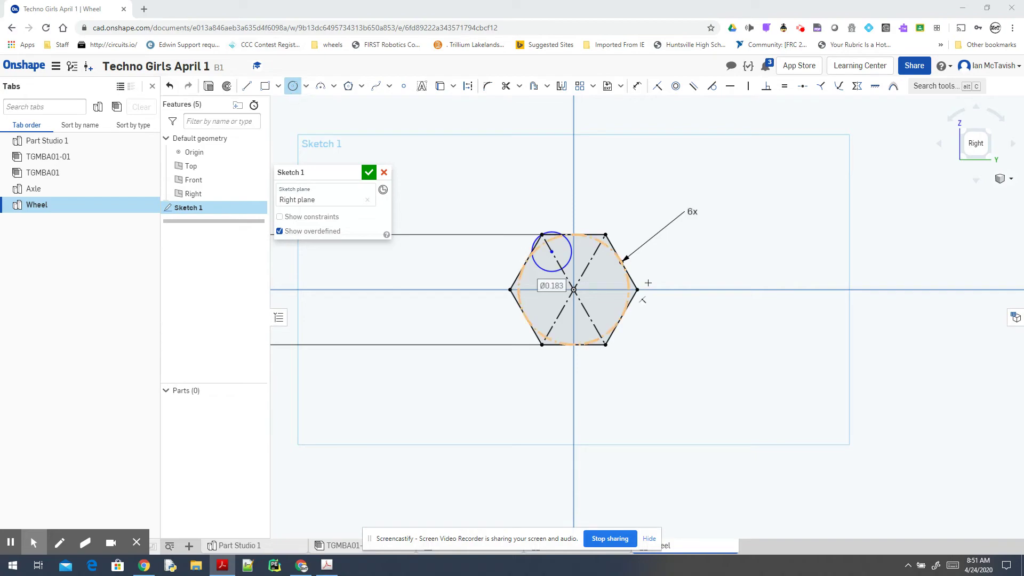
{"action": "type", "text": "1"}
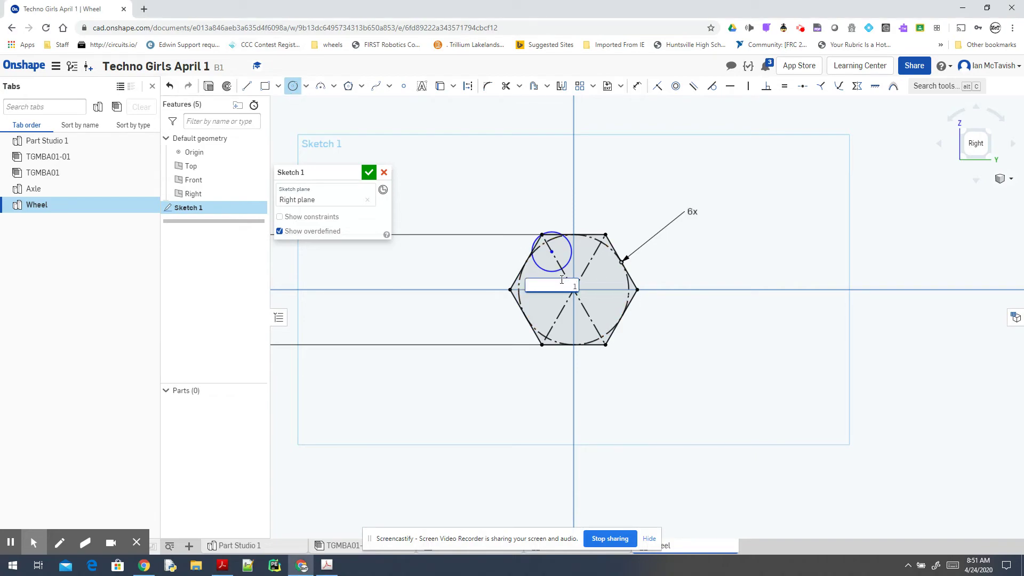
{"action": "type", "text": "/8"}
{"action": "key", "text": "Return"}
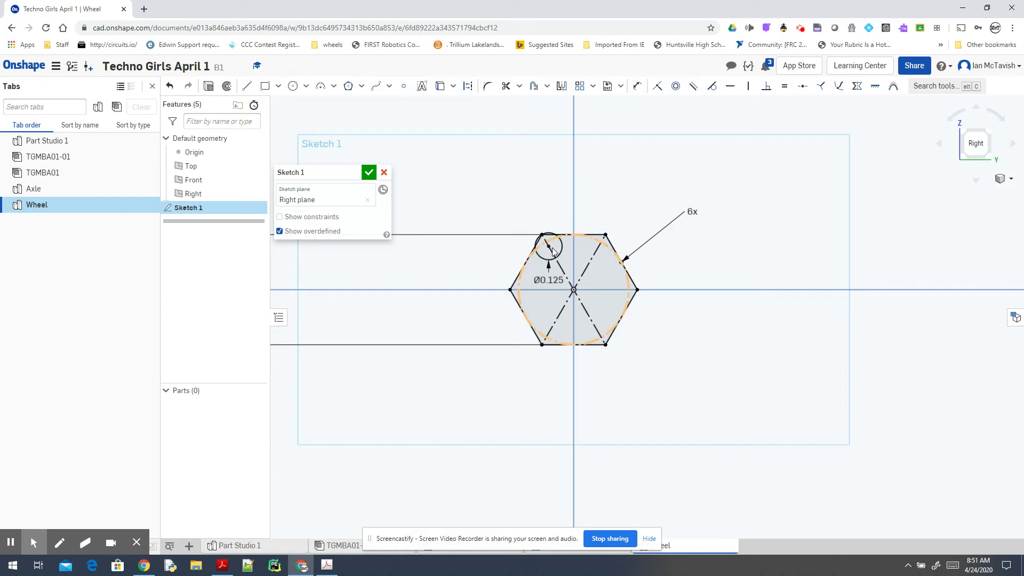
Draw a 1/8 in diameter circle centred on the other diagonal and passing through the hexagon's upper-right vertex.
{"action": "left_click", "coordinate": [293, 86]}
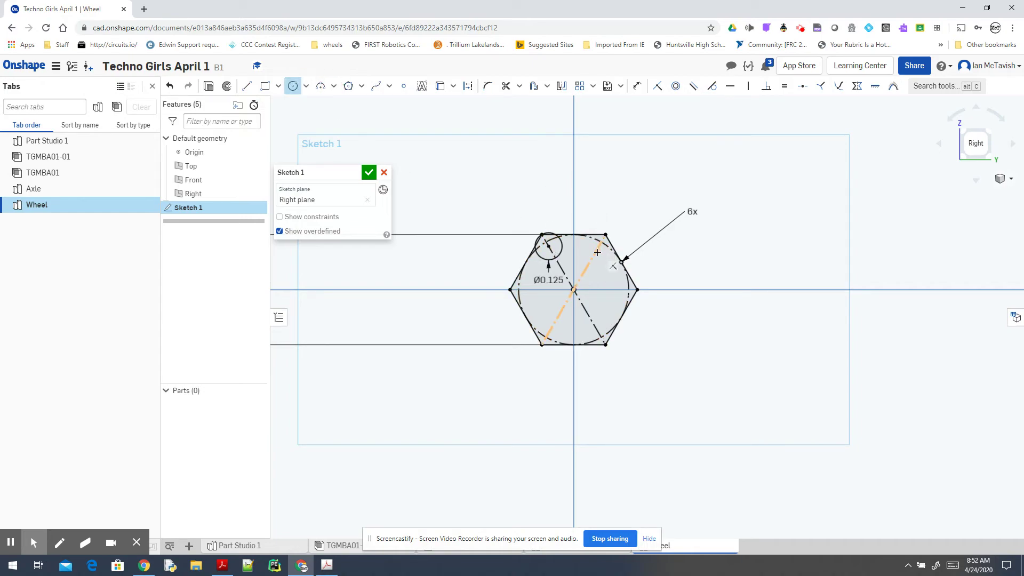
{"action": "left_click", "coordinate": [595, 253]}
{"action": "left_click", "coordinate": [605, 234]}
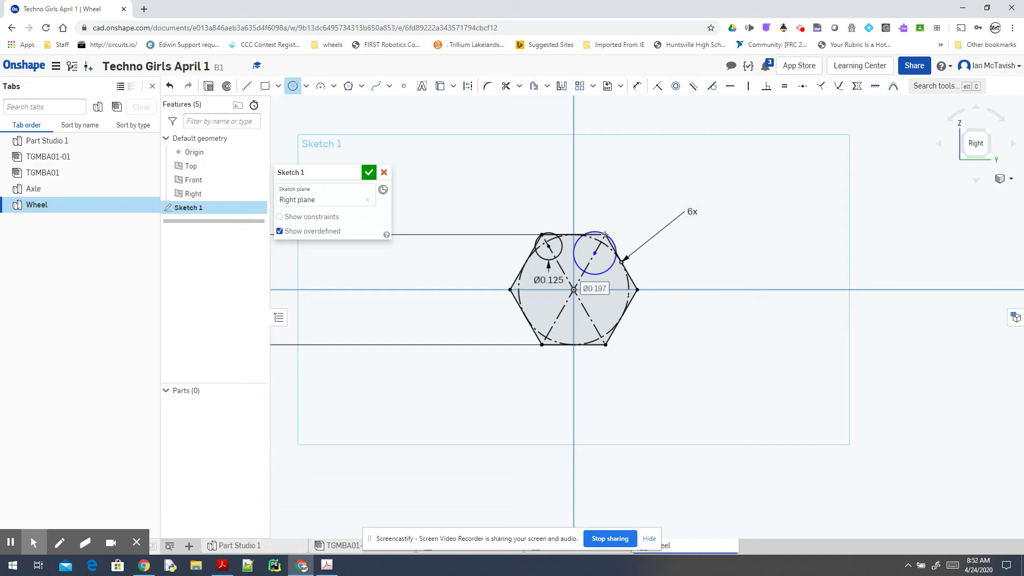
{"action": "type", "text": "1/8"}
{"action": "key", "text": "Return"}
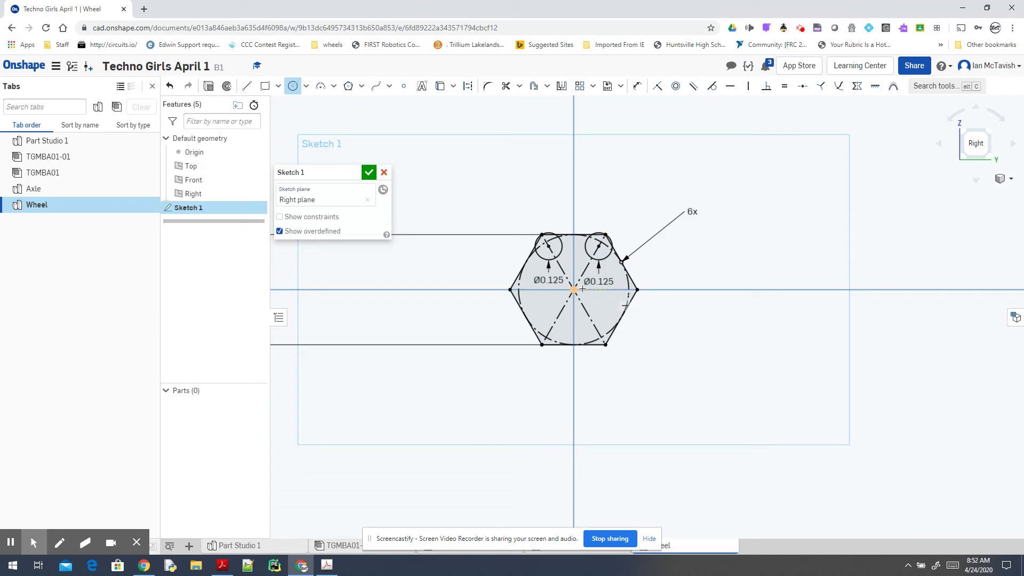
Draw a 0.125 in diameter circle level with the origin and passing through the hexagon's right vertex.
{"action": "left_click", "coordinate": [617, 290]}
{"action": "left_click", "coordinate": [639, 289]}
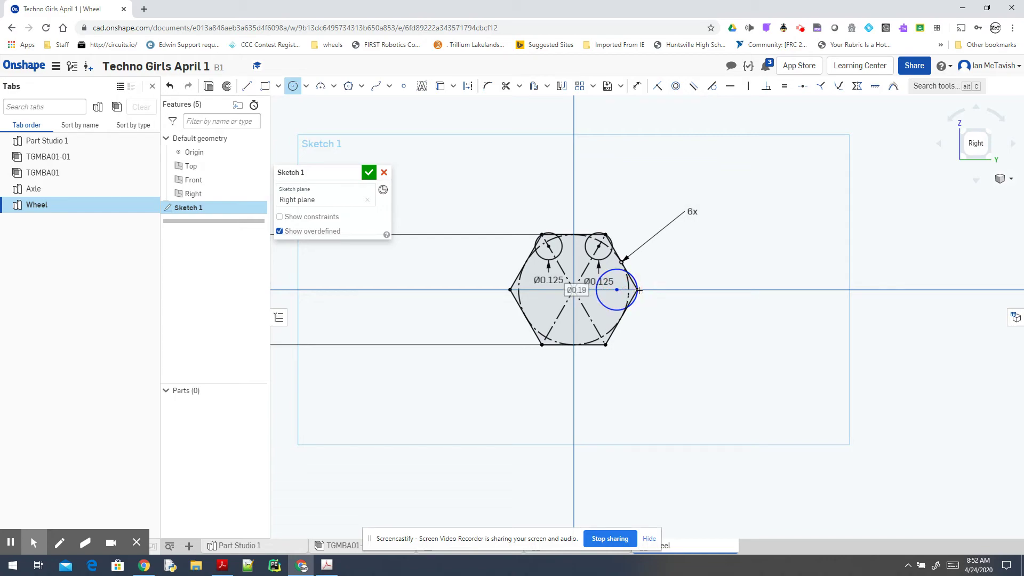
{"action": "type", "text": "0.125"}
{"action": "key", "text": "Return"}
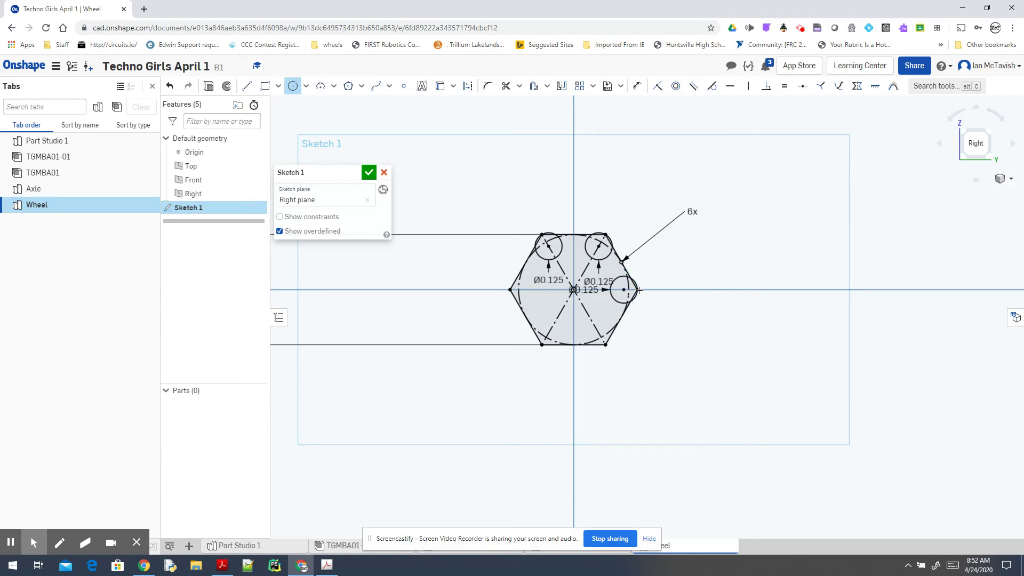
Draw a 1/8 in diameter circle centred on the diagonal and passing through the hexagon's lower-right vertex.
{"action": "left_click", "coordinate": [591, 319]}
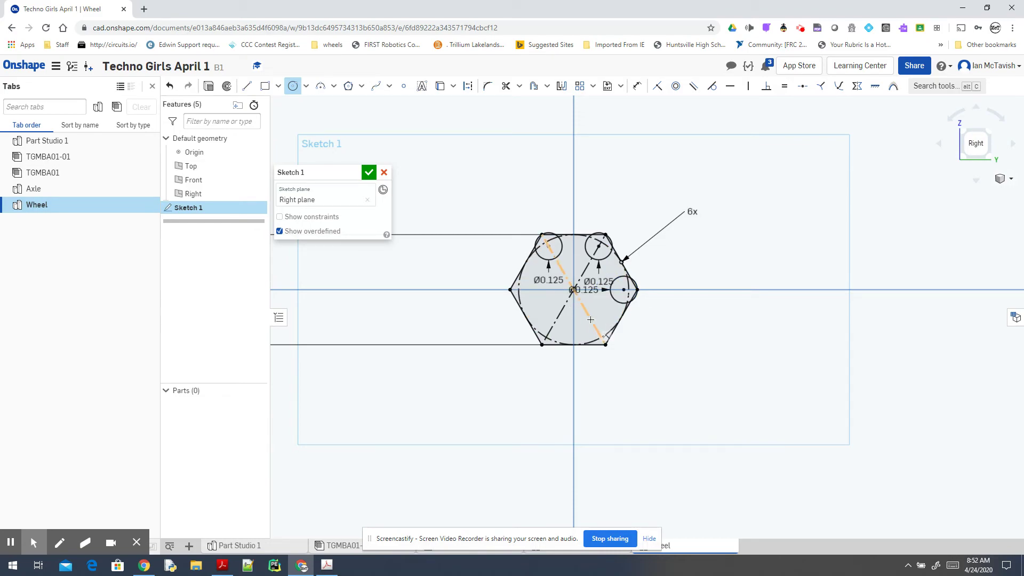
{"action": "left_click", "coordinate": [607, 345]}
{"action": "type", "text": "1"}
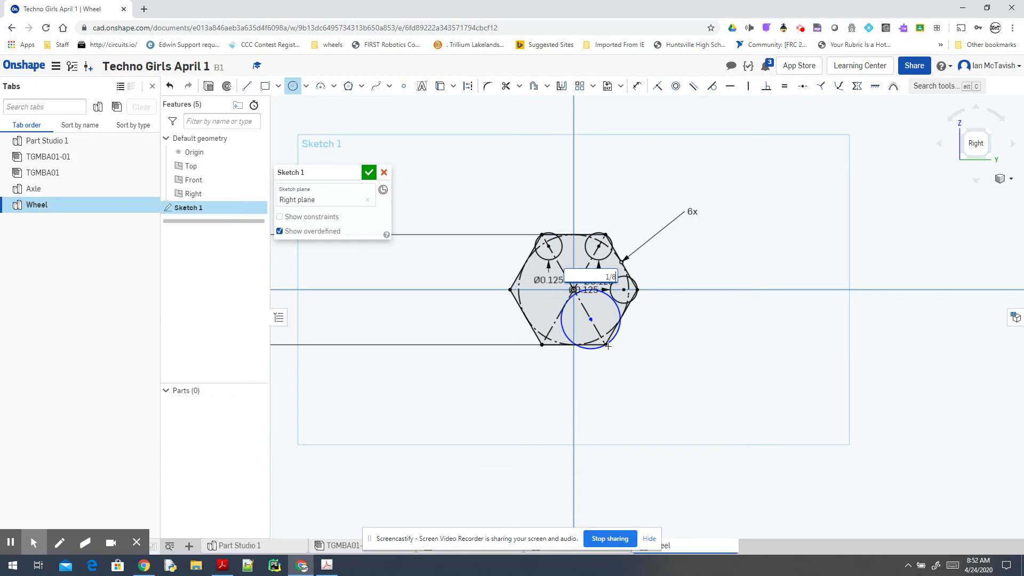
{"action": "type", "text": "/8"}
{"action": "key", "text": "Return"}
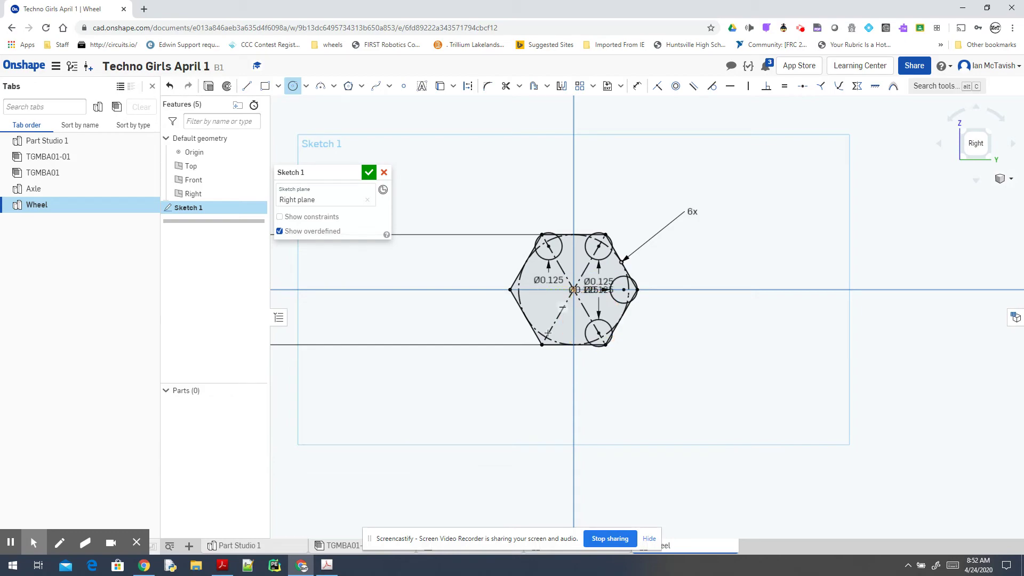
Draw a 1/8 in diameter circle centred on the diagonal and passing through the hexagon's lower-left vertex.
{"action": "left_click", "coordinate": [554, 324]}
{"action": "left_click", "coordinate": [542, 344]}
{"action": "type", "text": "1/8"}
{"action": "key", "text": "Return"}
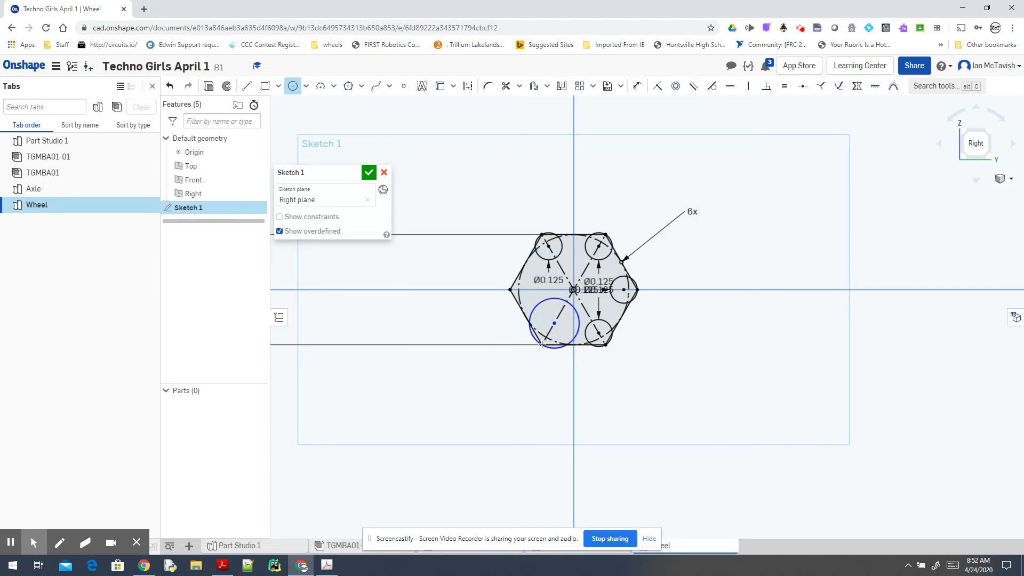
Draw a 1/8 in diameter circle level with the origin and passing through the hexagon's left vertex, and end the circle command.
{"action": "left_click", "coordinate": [526, 288]}
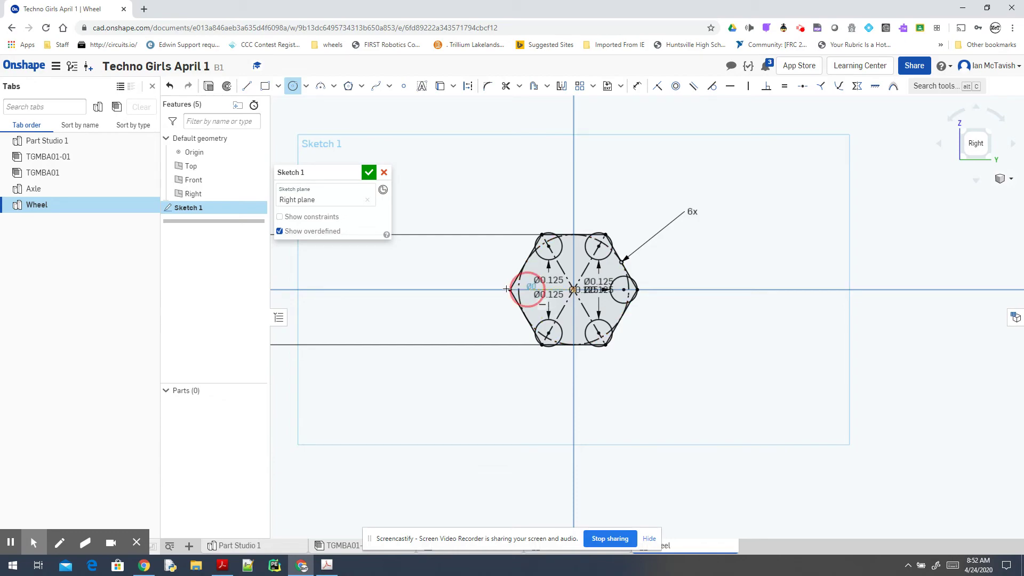
{"action": "left_click", "coordinate": [511, 289]}
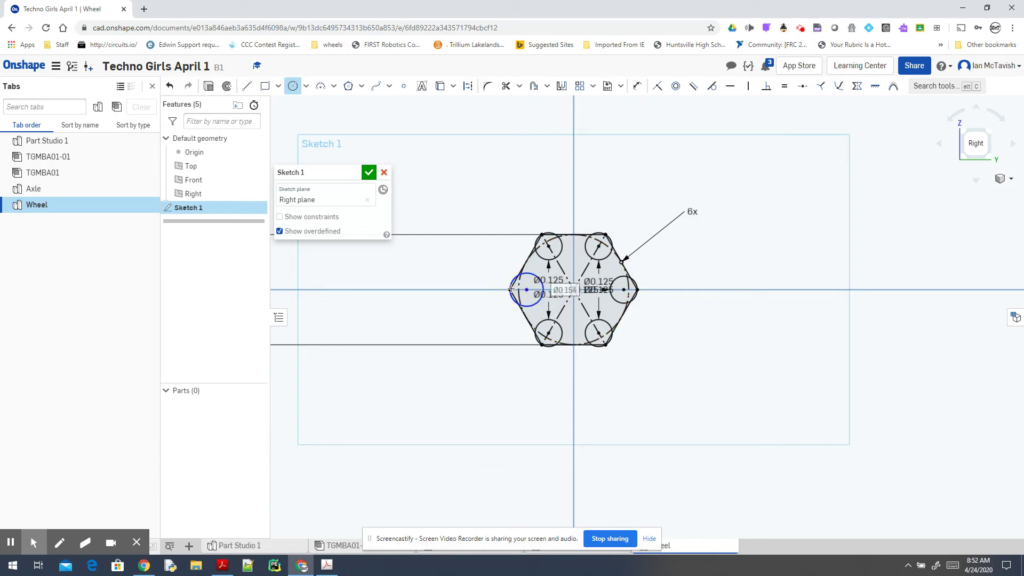
{"action": "type", "text": "1/8"}
{"action": "key", "text": "Return"}
{"action": "left_click", "coordinate": [293, 86]}
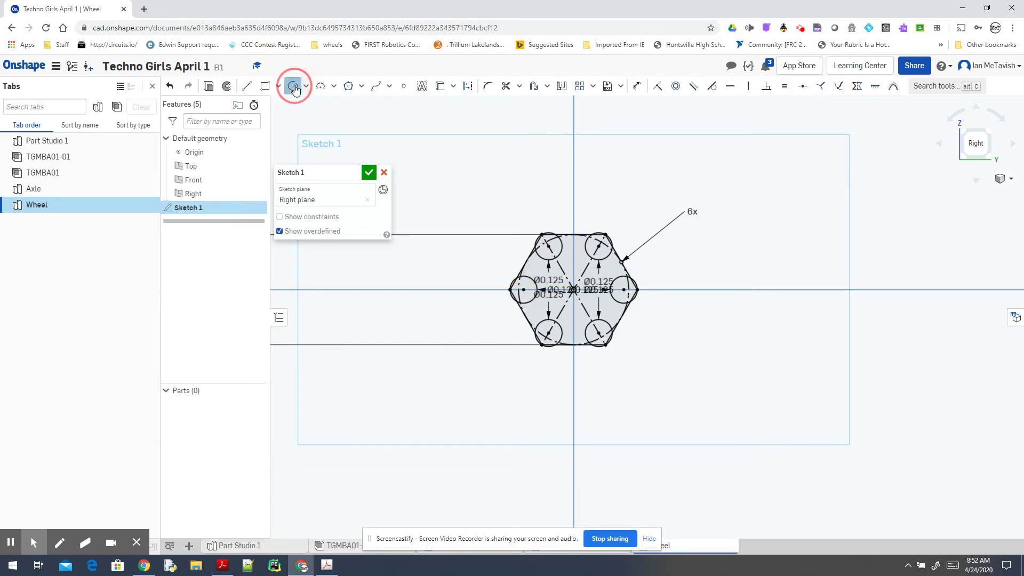
{"action": "key", "text": "alt+Tab"}
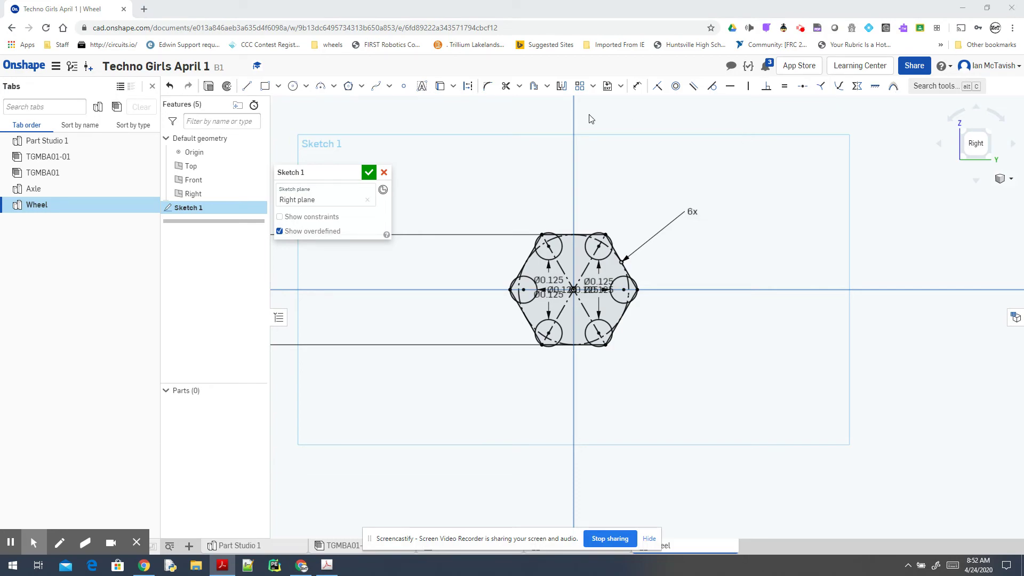
Trim the part of the hexagon's upper flat that lies inside the upper-left relief circle.
{"action": "scroll", "coordinate": [534, 228], "scroll_direction": "up", "scroll_amount": 3}
{"action": "scroll", "coordinate": [533, 228], "scroll_direction": "up", "scroll_amount": 1}
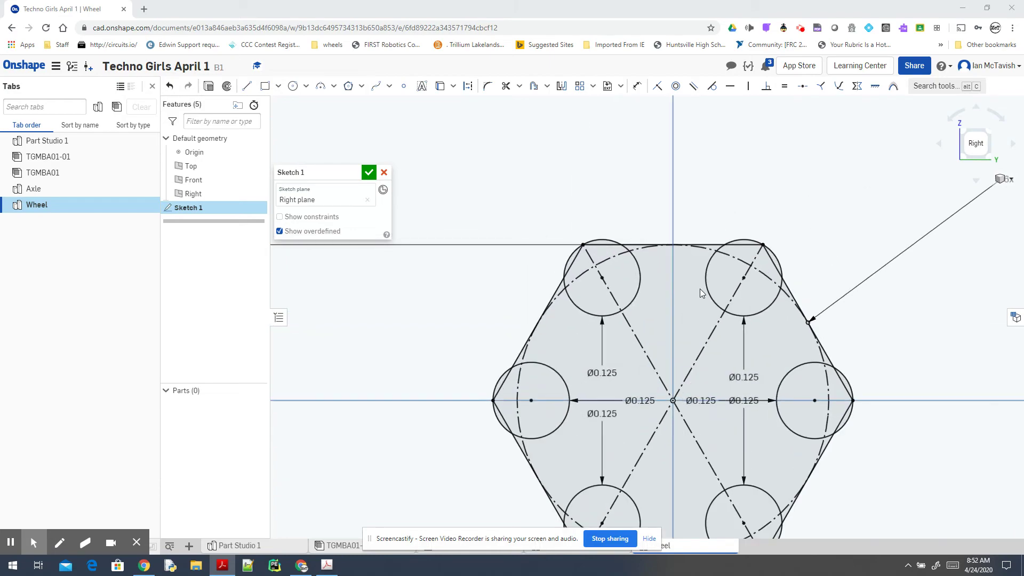
{"action": "scroll", "coordinate": [666, 280], "scroll_direction": "up", "scroll_amount": 3}
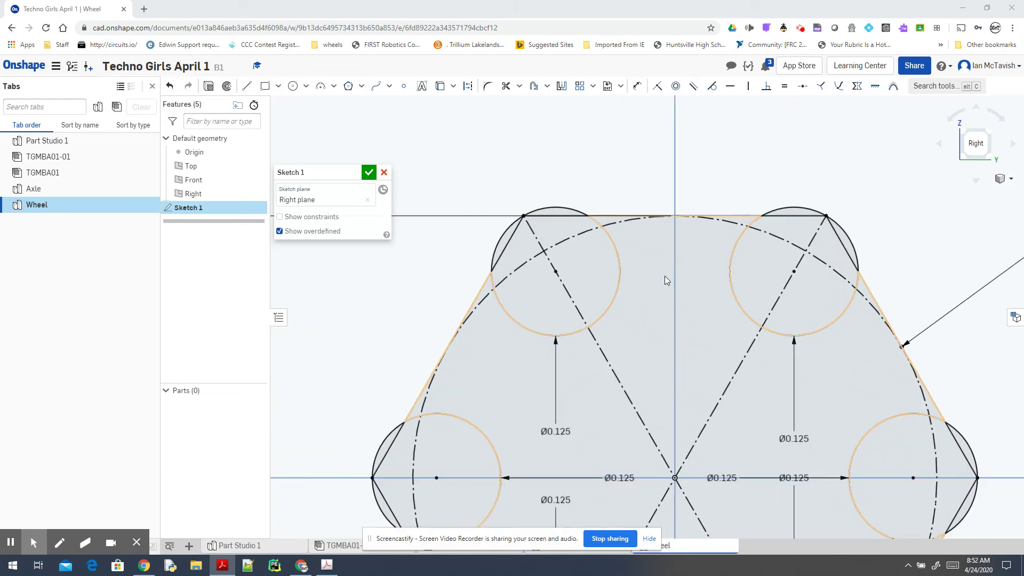
{"action": "left_click", "coordinate": [507, 88]}
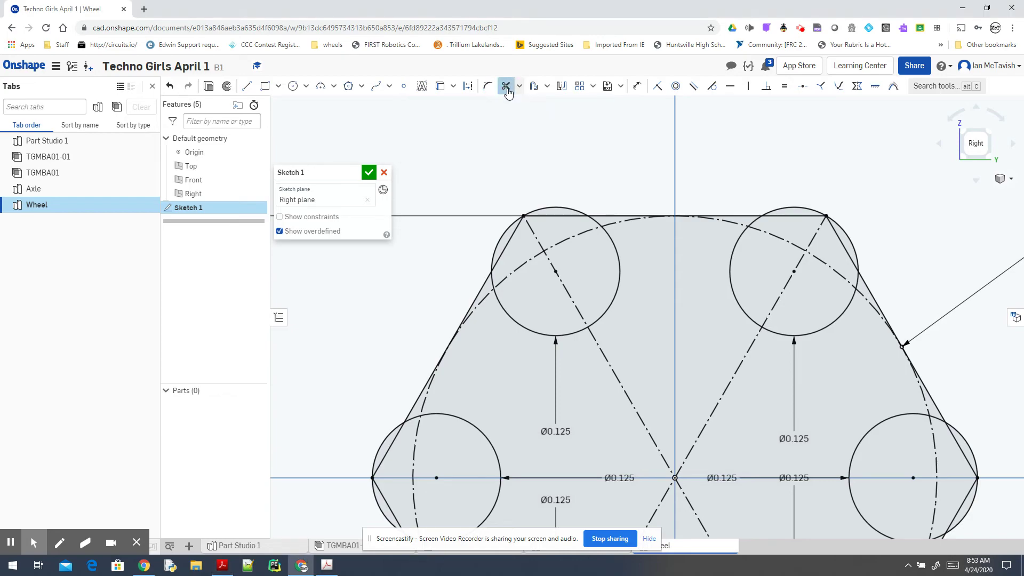
{"action": "left_click", "coordinate": [542, 215]}
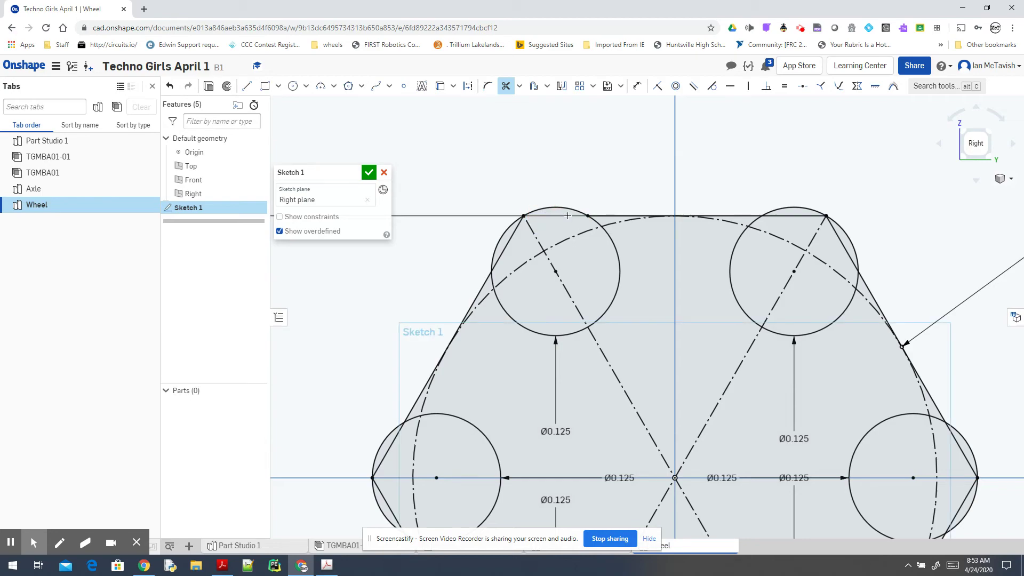
Move the 0.51 in flat-to-flat dimension from the left side of the hexagon to its right side.
{"action": "scroll", "coordinate": [555, 197], "scroll_direction": "down", "scroll_amount": 5}
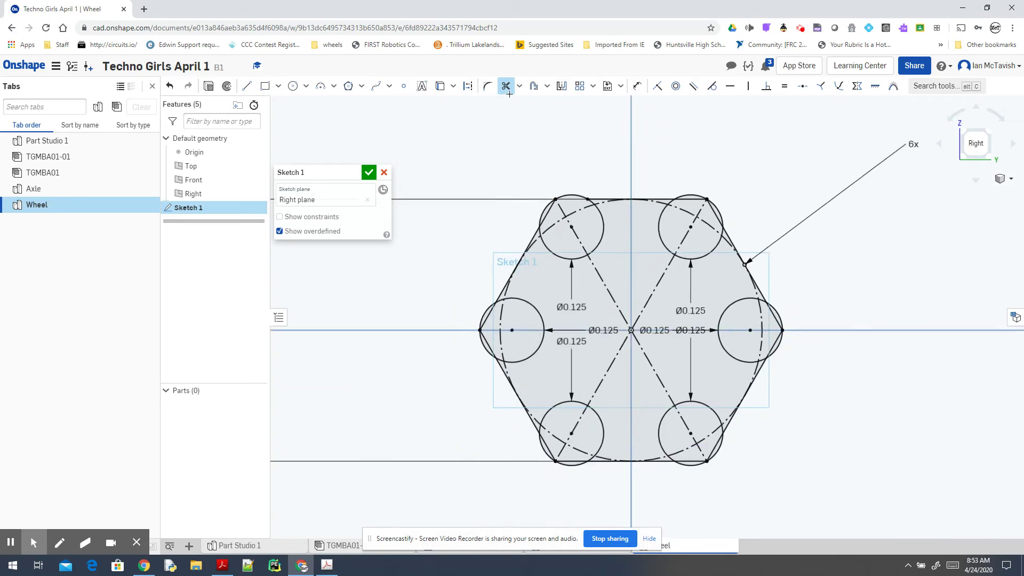
{"action": "left_click", "coordinate": [506, 86]}
{"action": "scroll", "coordinate": [491, 182], "scroll_direction": "down", "scroll_amount": 3}
{"action": "left_click", "coordinate": [478, 219]}
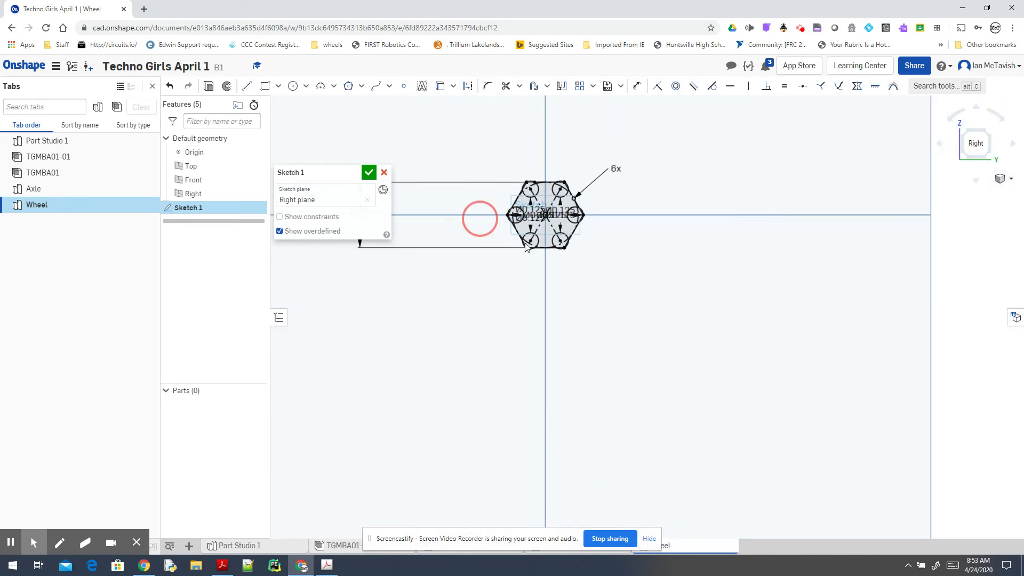
{"action": "scroll", "coordinate": [434, 235], "scroll_direction": "down", "scroll_amount": 2}
{"action": "left_click", "coordinate": [414, 235]}
{"action": "left_click_drag", "start_coordinate": [414, 235], "coordinate": [784, 235]}
Trim the slanted hexagon edge inside the upper-left relief circle and the circle's inner arcs, keeping only its outer arc.
{"action": "scroll", "coordinate": [582, 208], "scroll_direction": "up", "scroll_amount": 3}
{"action": "scroll", "coordinate": [581, 208], "scroll_direction": "up", "scroll_amount": 5}
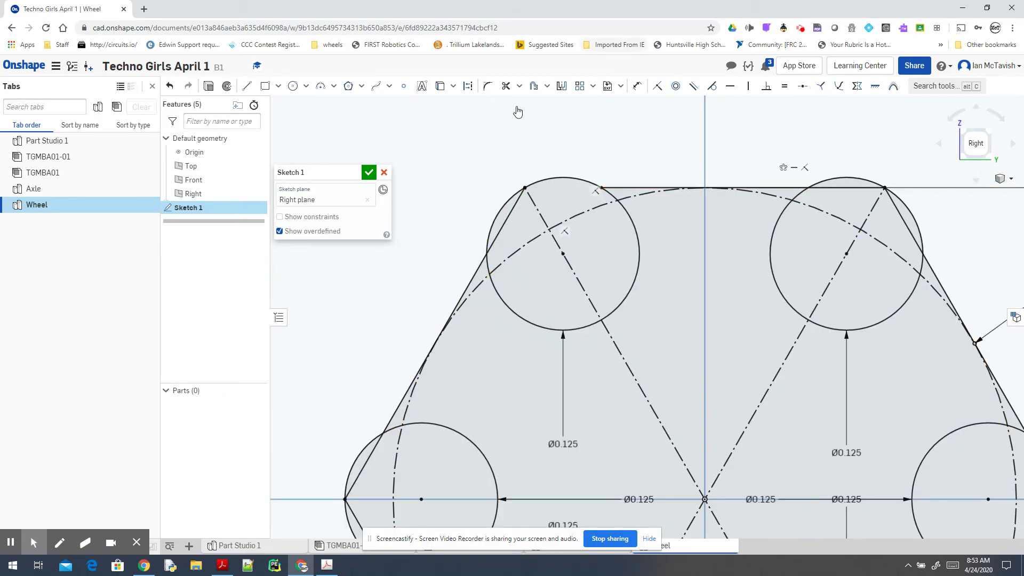
{"action": "left_click", "coordinate": [506, 86]}
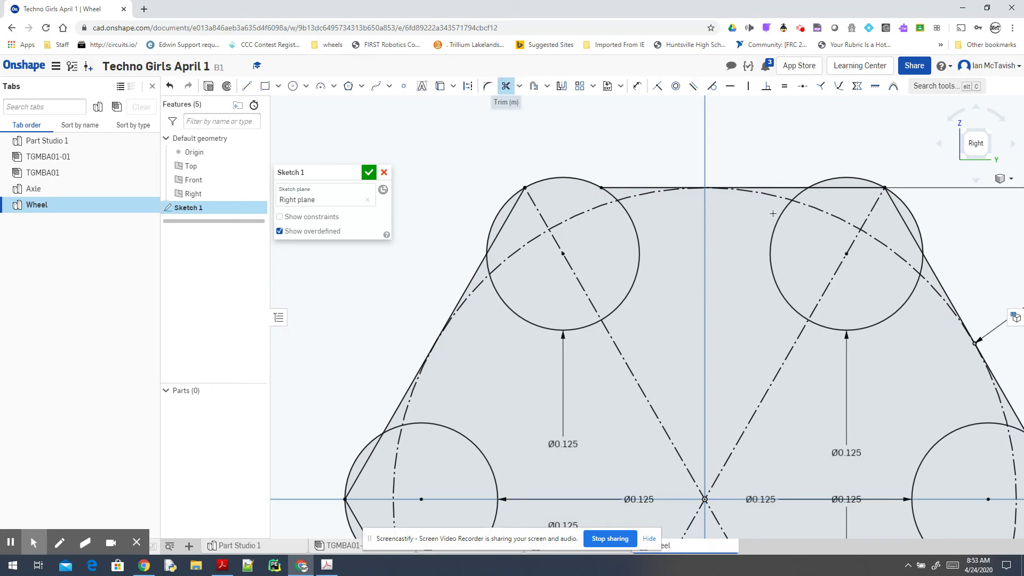
{"action": "left_click", "coordinate": [506, 219]}
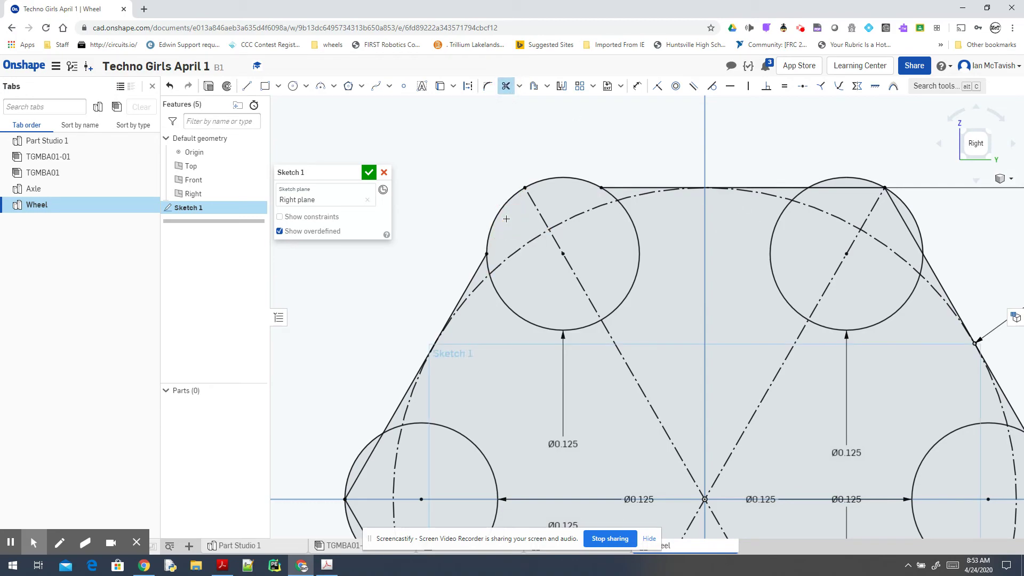
{"action": "left_click", "coordinate": [488, 267]}
{"action": "left_click", "coordinate": [497, 292]}
{"action": "left_click", "coordinate": [633, 279]}
{"action": "left_click", "coordinate": [610, 194]}
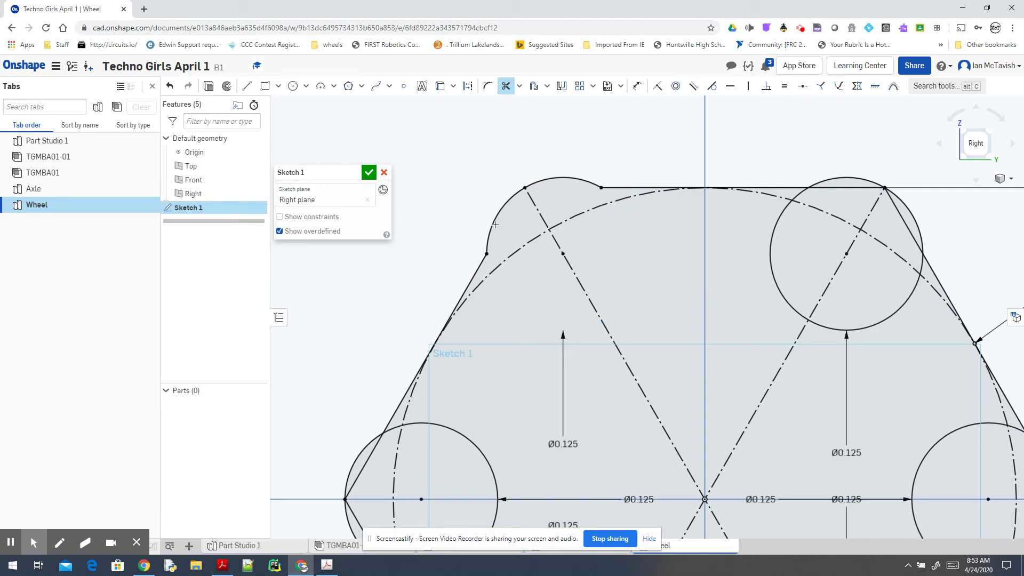
Trim the left relief circle's inner arcs and both hexagon edge segments inside it, keeping only the circle's outer arc.
{"action": "left_click", "coordinate": [453, 429]}
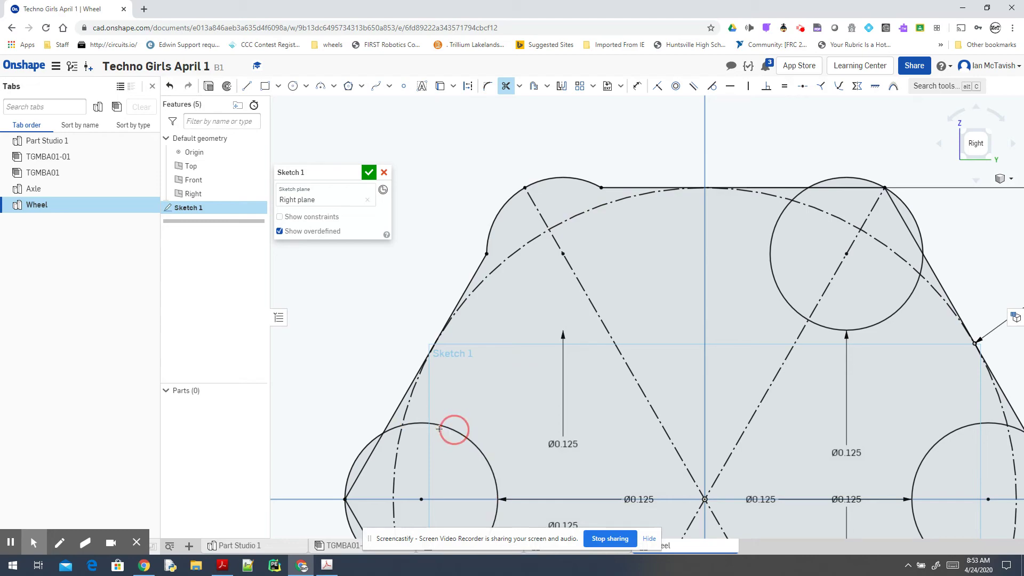
{"action": "left_click", "coordinate": [392, 429]}
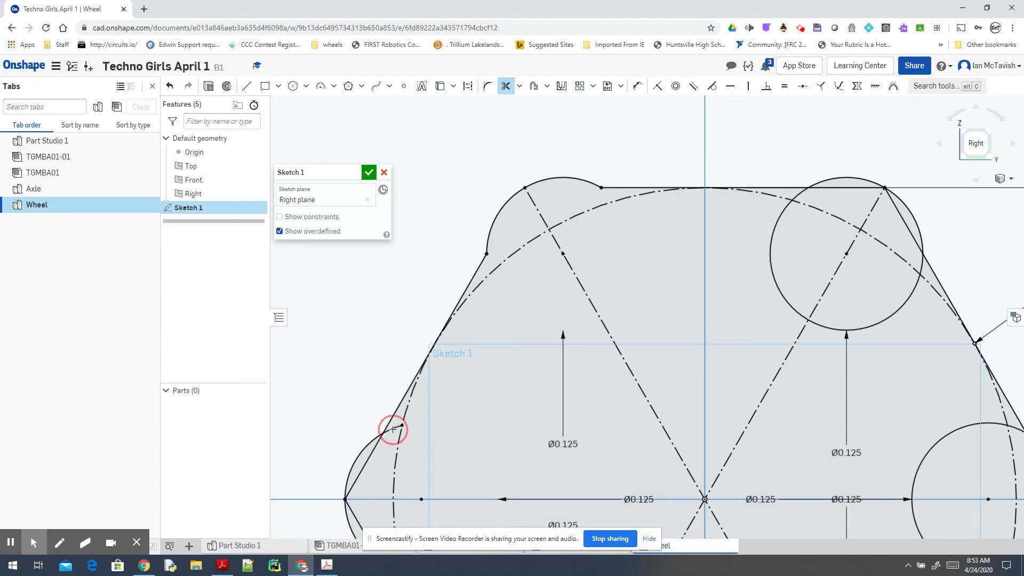
{"action": "left_click", "coordinate": [373, 449]}
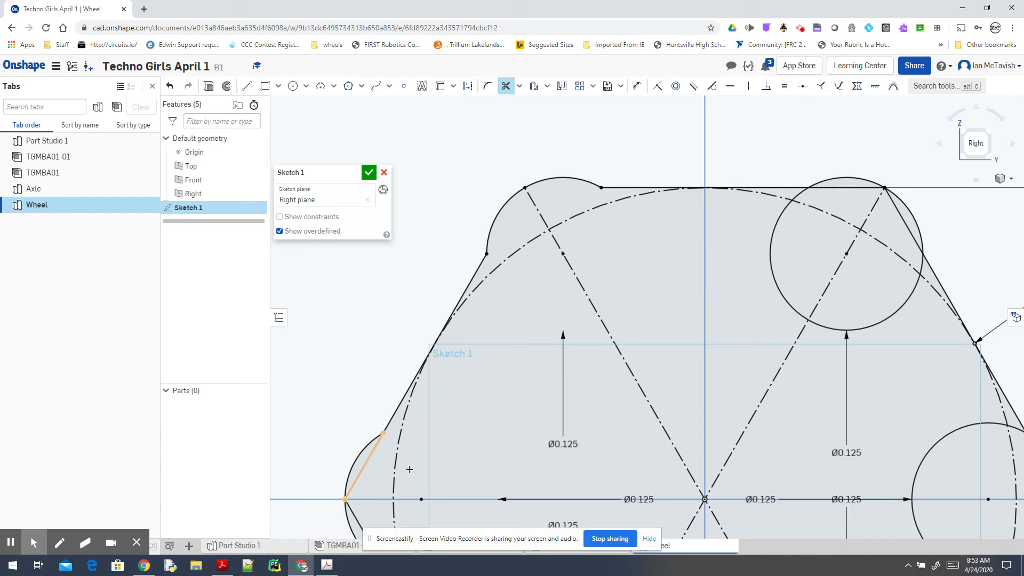
{"action": "scroll", "coordinate": [410, 474], "scroll_direction": "down", "scroll_amount": 1}
{"action": "scroll", "coordinate": [410, 479], "scroll_direction": "down", "scroll_amount": 4}
{"action": "middle_click_drag", "start_coordinate": [427, 354], "coordinate": [443, 313]}
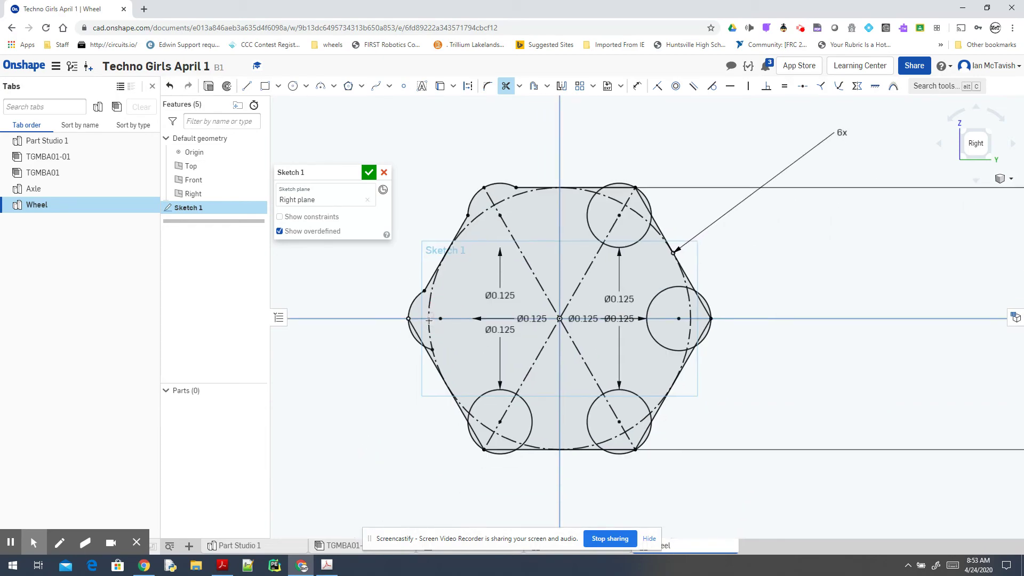
{"action": "scroll", "coordinate": [418, 332], "scroll_direction": "up", "scroll_amount": 5}
{"action": "left_click", "coordinate": [396, 346]}
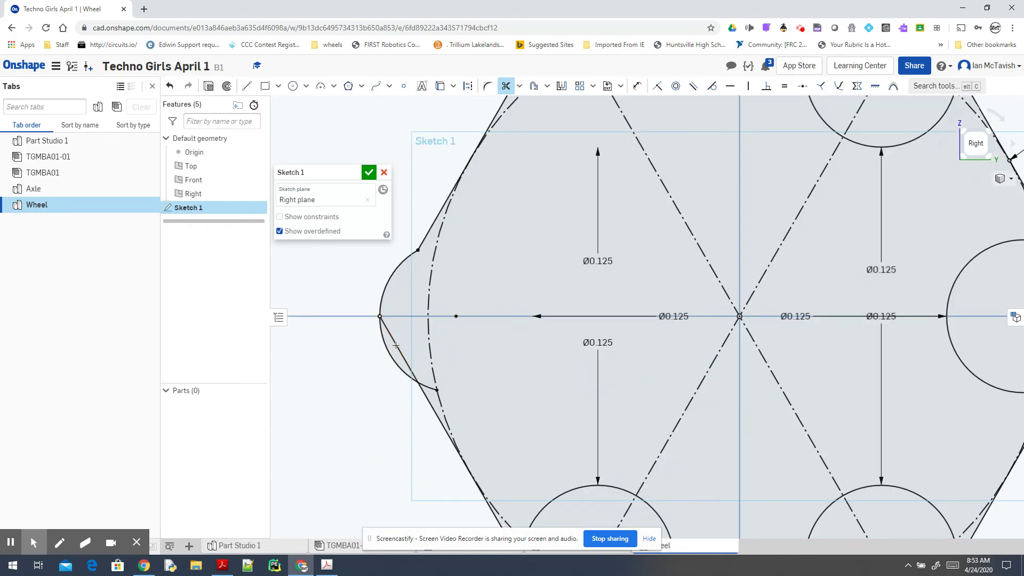
{"action": "left_click", "coordinate": [426, 386]}
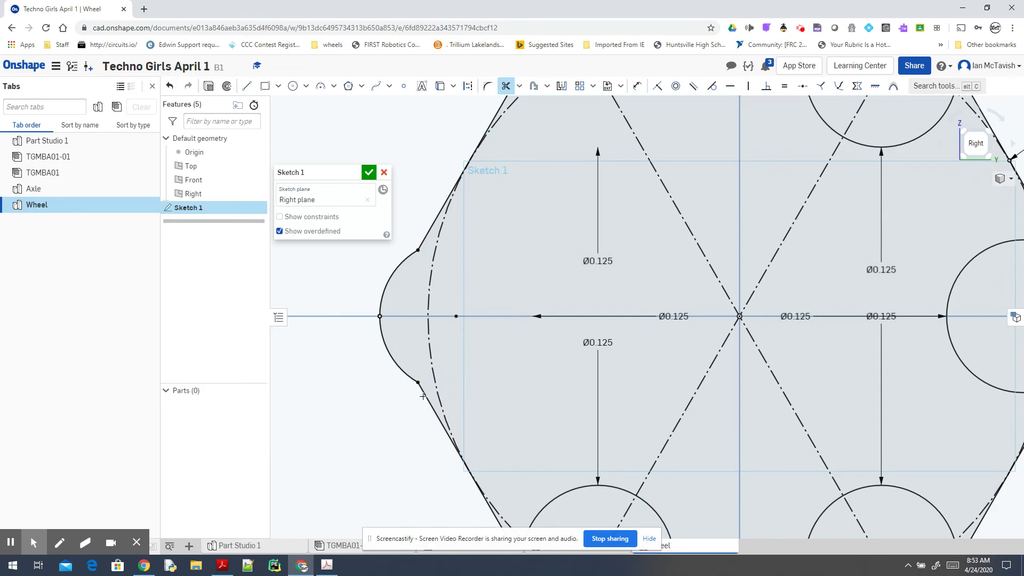
{"action": "left_click", "coordinate": [425, 397]}
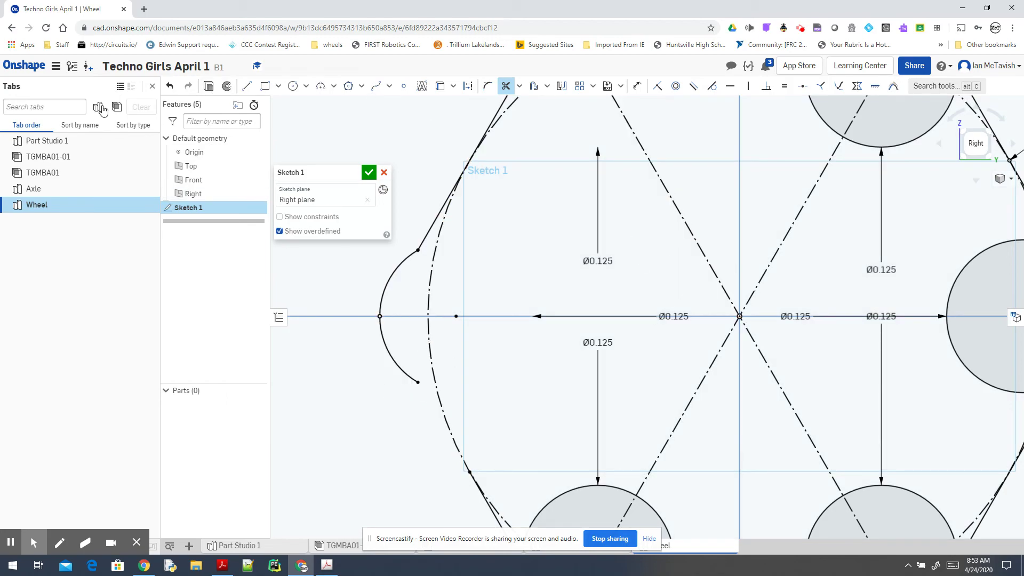
{"action": "left_click", "coordinate": [170, 88]}
{"action": "left_click", "coordinate": [170, 89]}
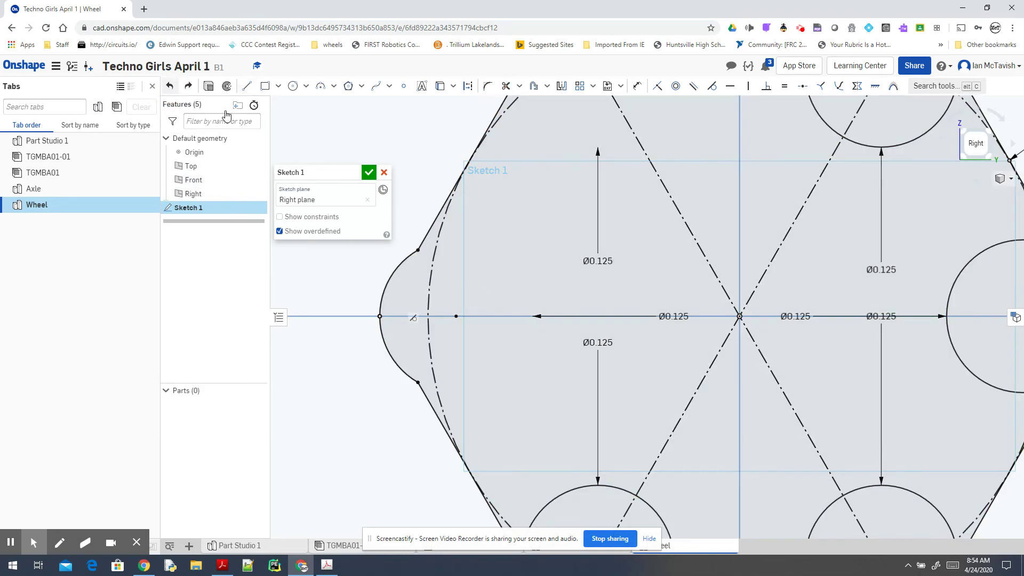
Trim the lower-left relief circle's inner arcs and both hexagon edge segments inside it, keeping only the circle's outer arc.
{"action": "middle_click_drag", "start_coordinate": [561, 441], "coordinate": [559, 289]}
{"action": "left_click", "coordinate": [555, 309]}
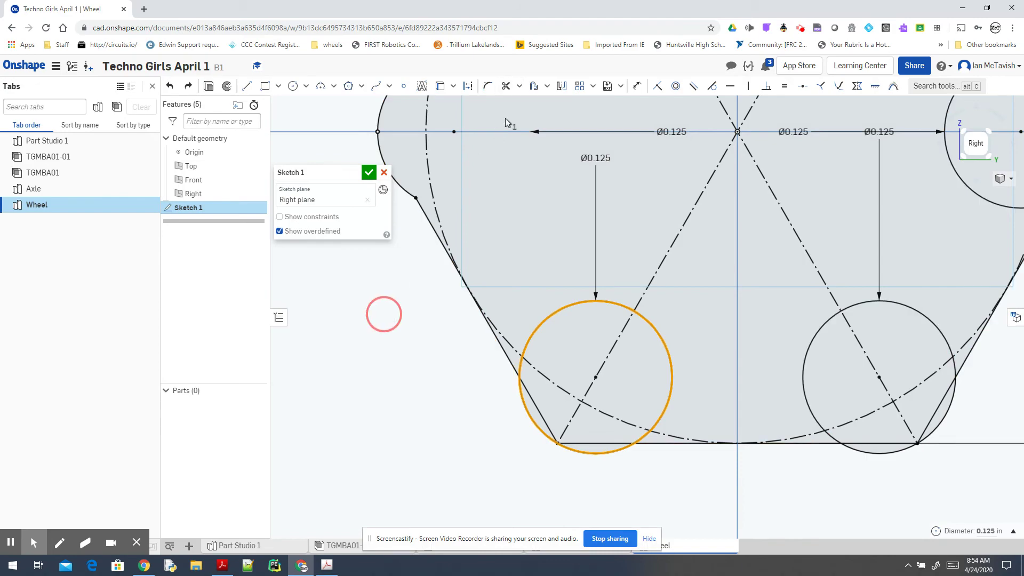
{"action": "key", "text": "m"}
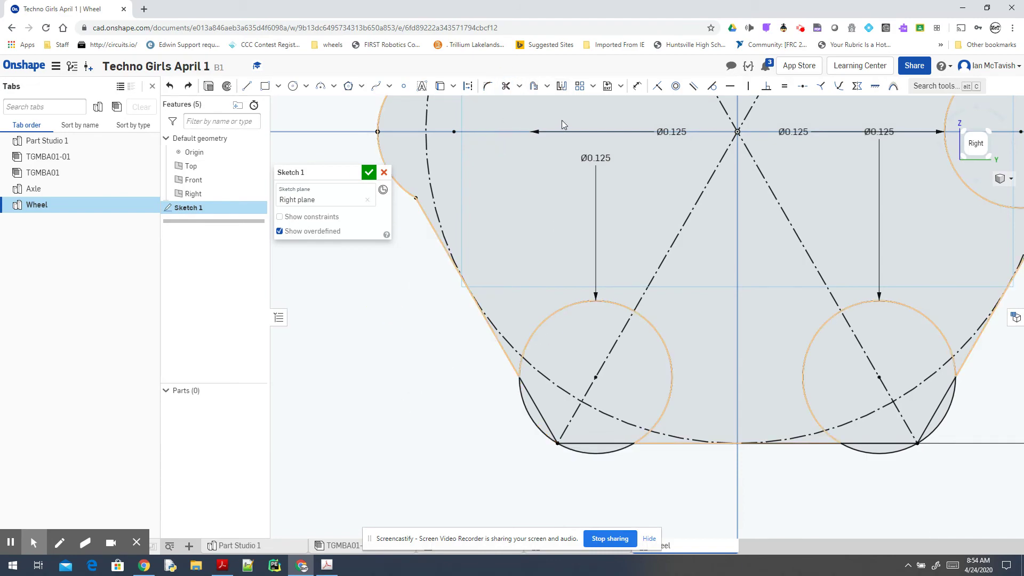
{"action": "left_click", "coordinate": [510, 88]}
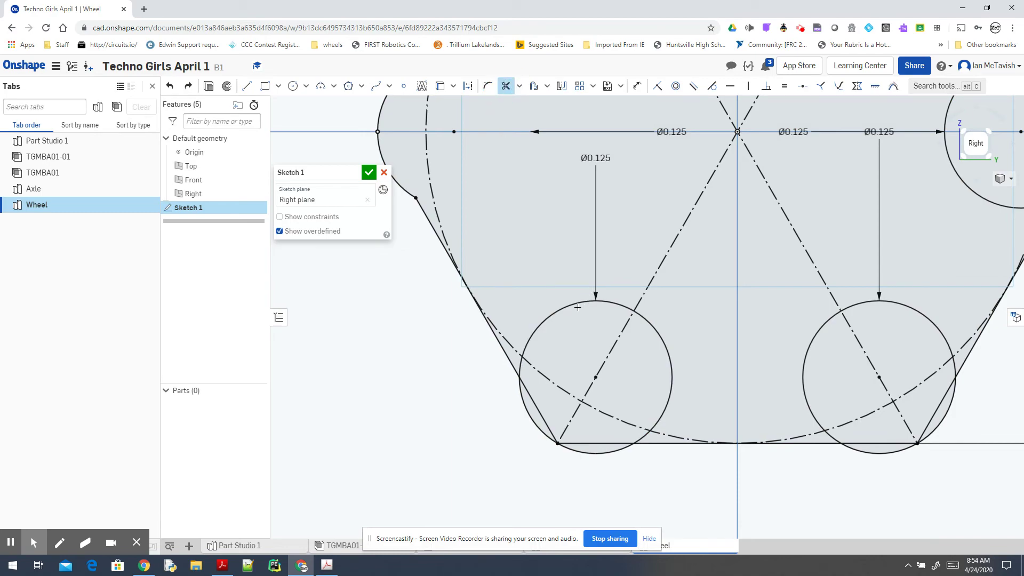
{"action": "left_click", "coordinate": [575, 305]}
{"action": "left_click", "coordinate": [656, 335]}
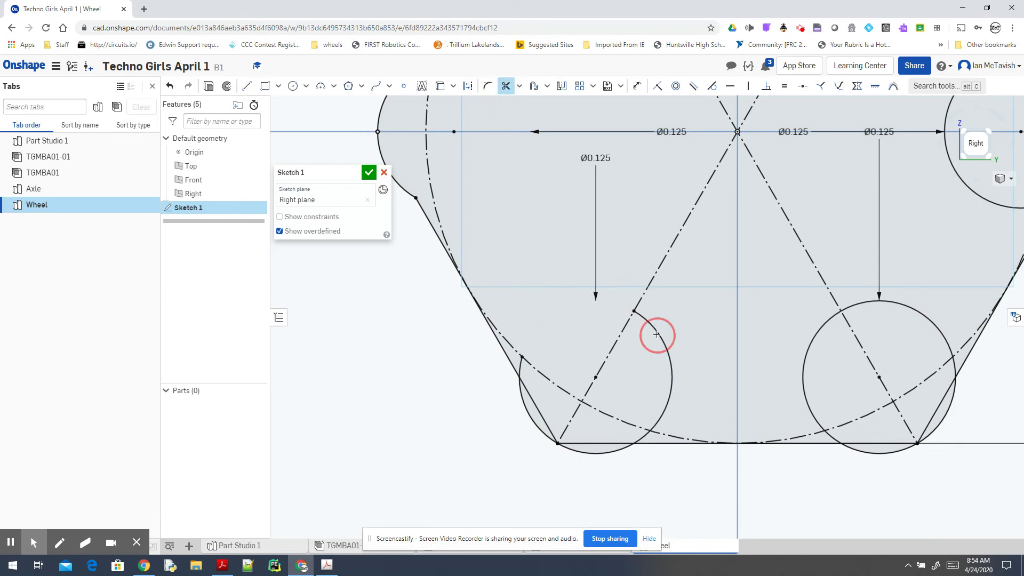
{"action": "left_click", "coordinate": [644, 437]}
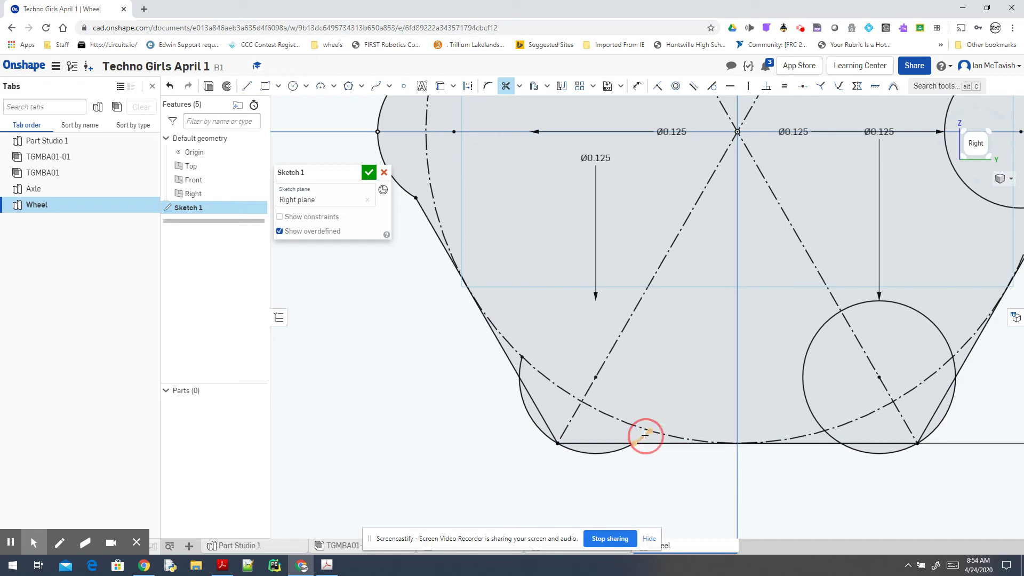
{"action": "left_click", "coordinate": [609, 443]}
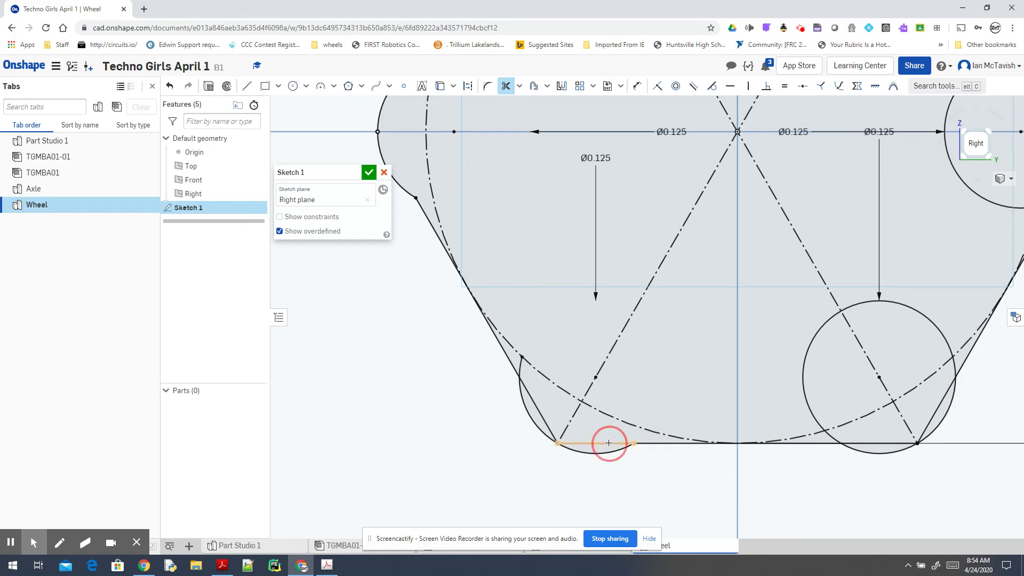
{"action": "left_click", "coordinate": [539, 411]}
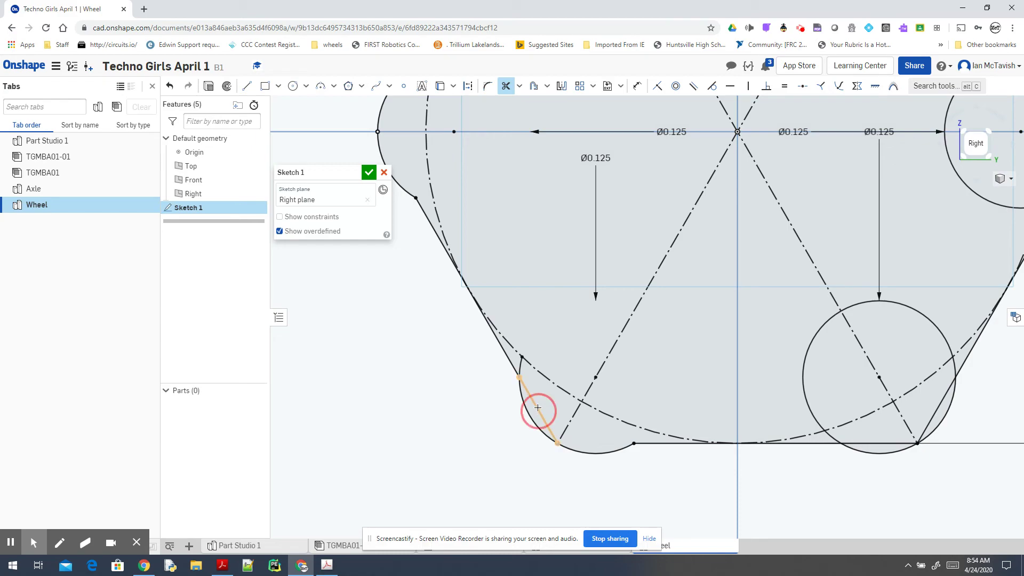
{"action": "left_click", "coordinate": [519, 365]}
Trim the lower-right relief circle's inner arcs and the hexagon edge segments inside it, keeping only its outer arc.
{"action": "left_click", "coordinate": [818, 322]}
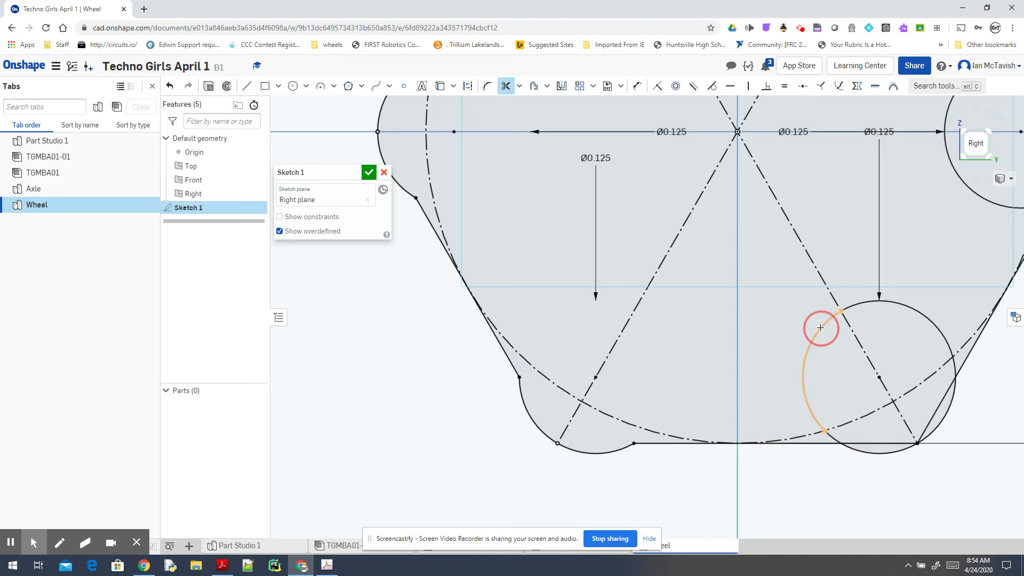
{"action": "left_click", "coordinate": [868, 303]}
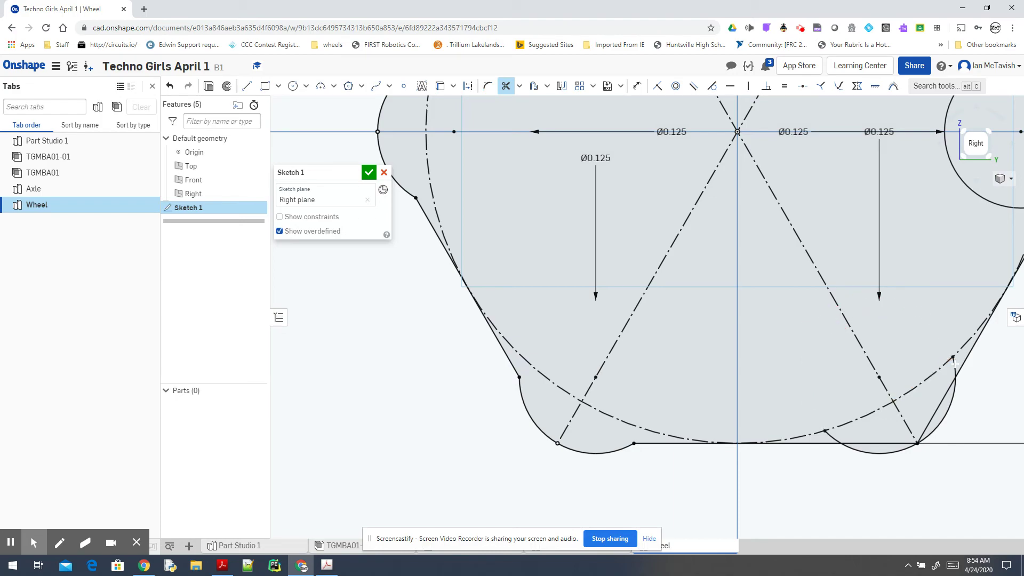
{"action": "left_click", "coordinate": [954, 362]}
{"action": "left_click", "coordinate": [878, 442]}
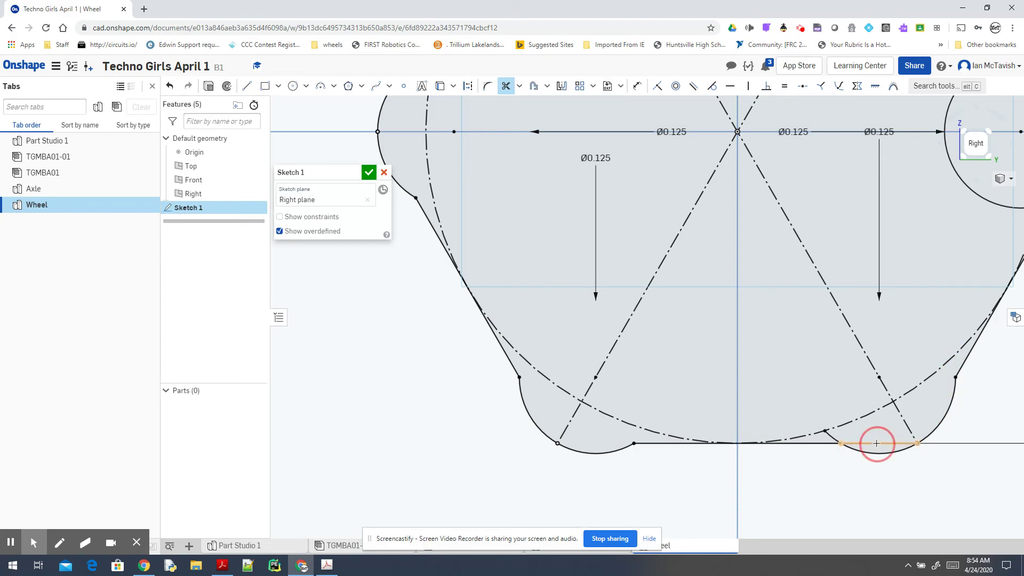
{"action": "left_click", "coordinate": [830, 433]}
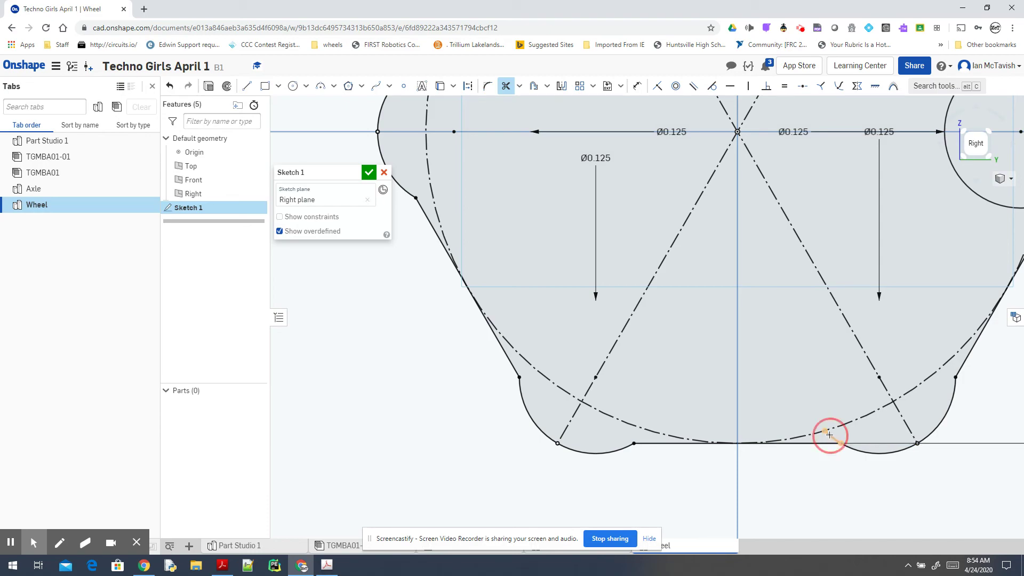
Trim the right relief circle's inner arcs and both slanted hexagon edge segments inside it, keeping only the outer arc.
{"action": "middle_click_drag", "start_coordinate": [880, 338], "coordinate": [664, 462]}
{"action": "left_click", "coordinate": [793, 330]}
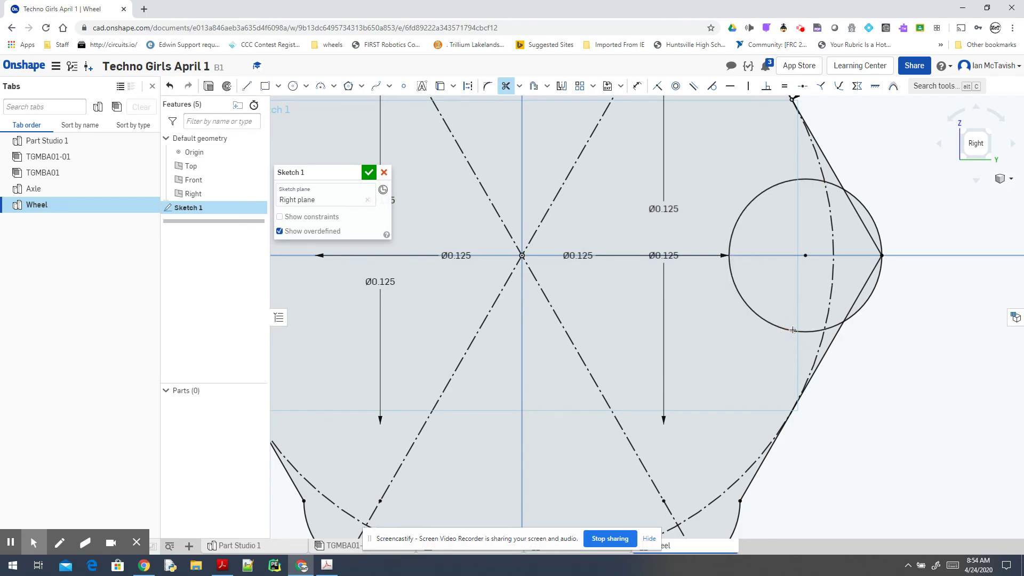
{"action": "left_click", "coordinate": [861, 291]}
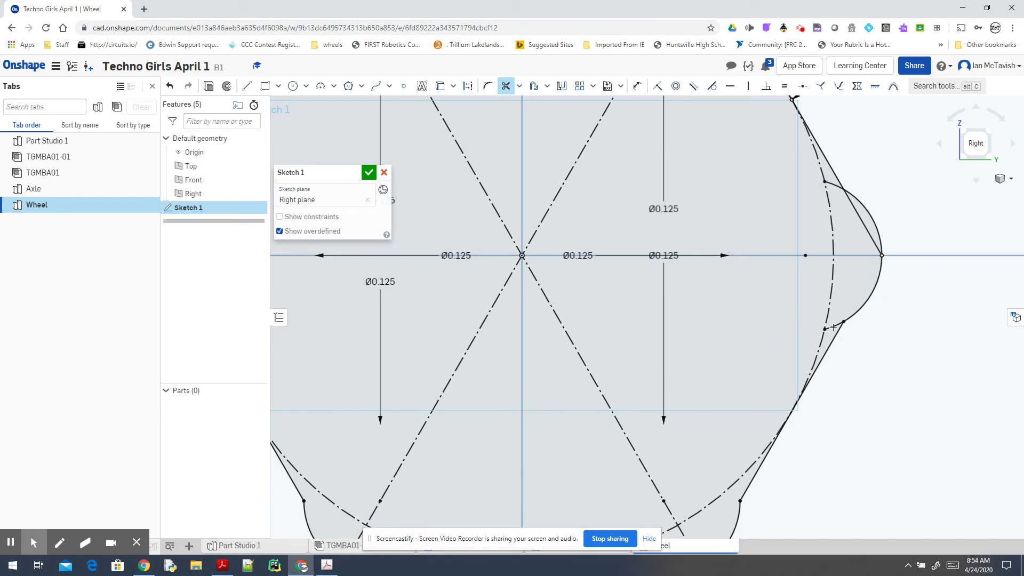
{"action": "left_click", "coordinate": [833, 327]}
{"action": "left_click", "coordinate": [864, 221]}
{"action": "left_click", "coordinate": [833, 184]}
{"action": "left_click", "coordinate": [830, 184]}
Trim the upper-right relief circle's inner arcs and the hexagon edge segments inside it, keeping only its outer arc.
{"action": "scroll", "coordinate": [733, 229], "scroll_direction": "down", "scroll_amount": 3}
{"action": "middle_click_drag", "start_coordinate": [733, 228], "coordinate": [731, 262]}
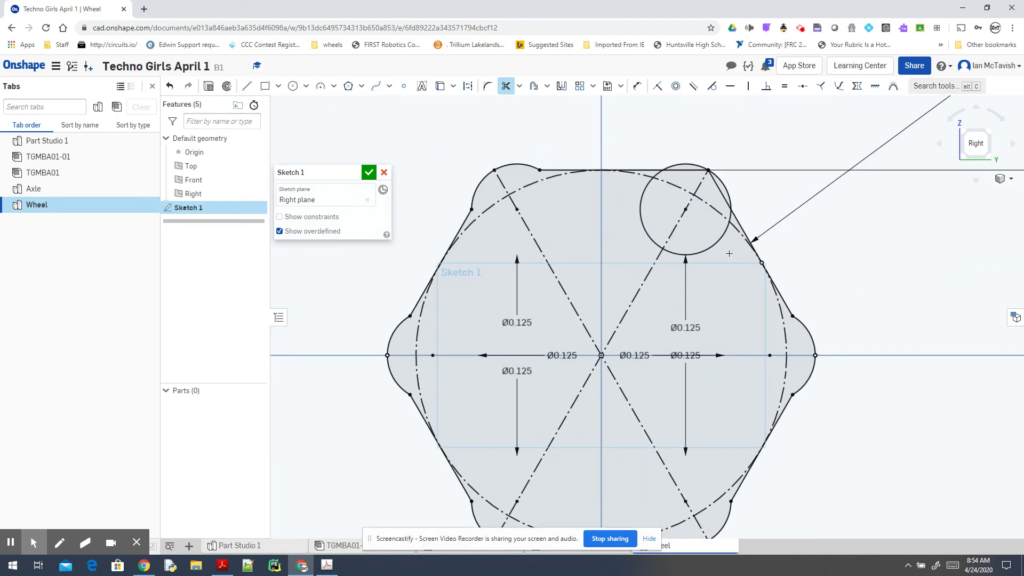
{"action": "left_click", "coordinate": [728, 221]}
{"action": "left_click", "coordinate": [729, 216]}
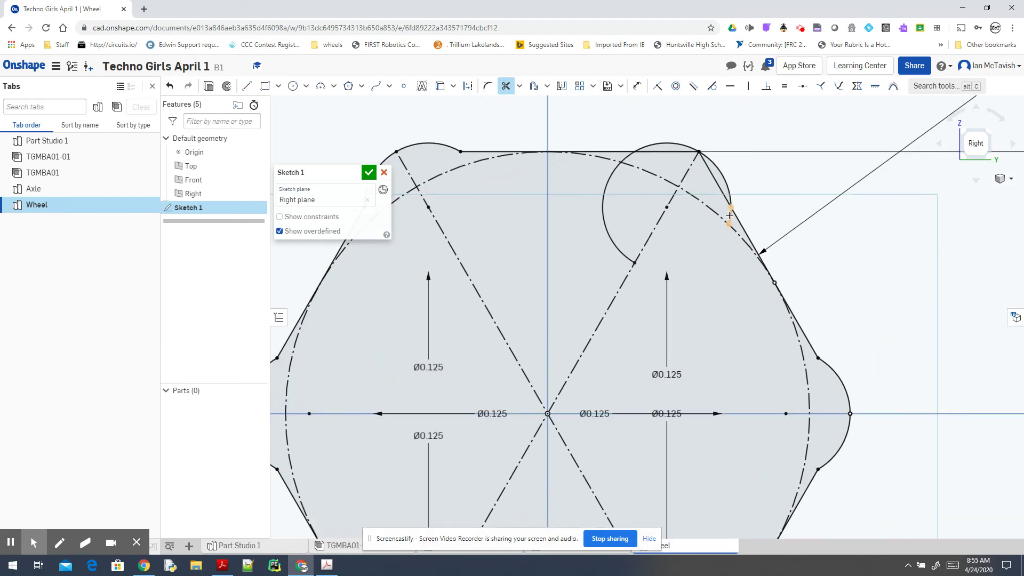
{"action": "left_click", "coordinate": [713, 178]}
{"action": "left_click", "coordinate": [663, 151]}
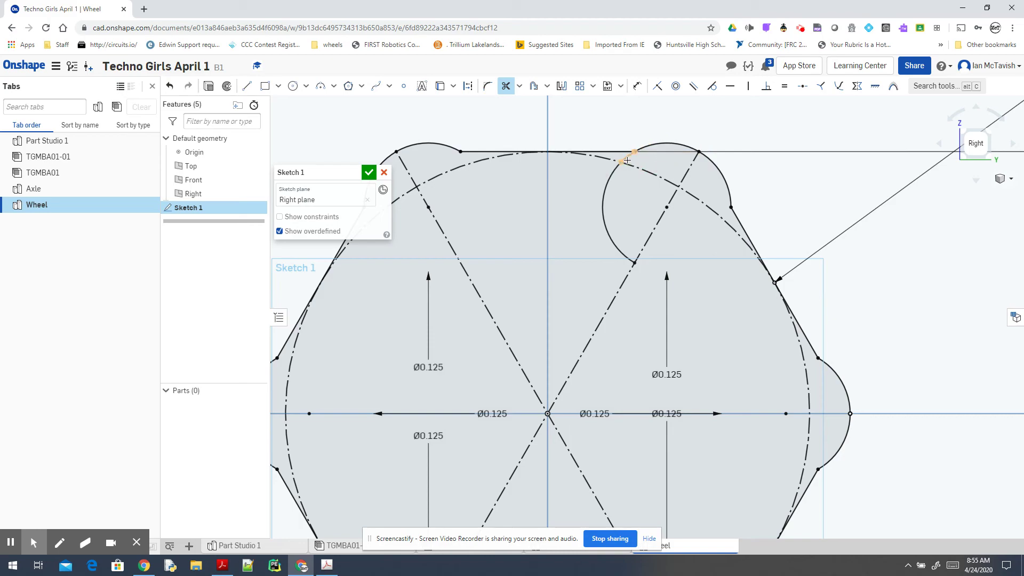
{"action": "left_click", "coordinate": [627, 159]}
{"action": "left_click", "coordinate": [609, 180]}
Draw the wheel's outer circle centered on the origin with a 3 in diameter.
{"action": "key", "text": "alt+Tab"}
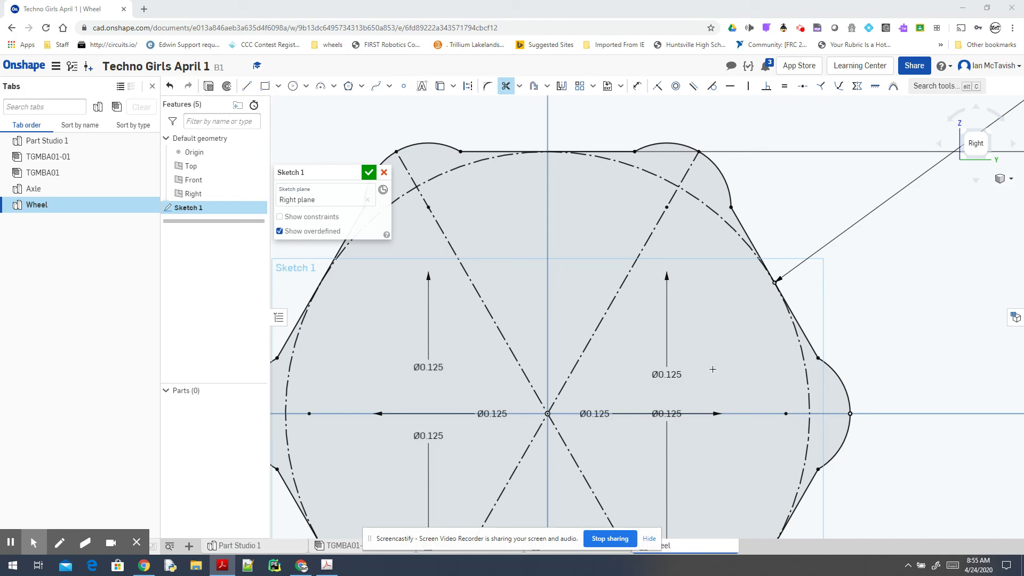
{"action": "scroll", "coordinate": [712, 369], "scroll_direction": "down", "scroll_amount": 5}
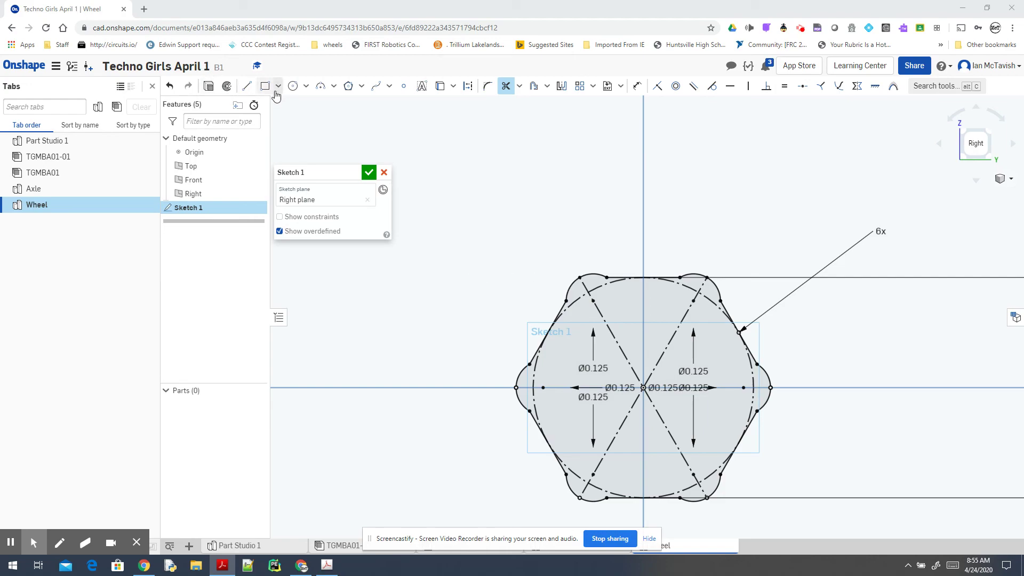
{"action": "left_click", "coordinate": [292, 86]}
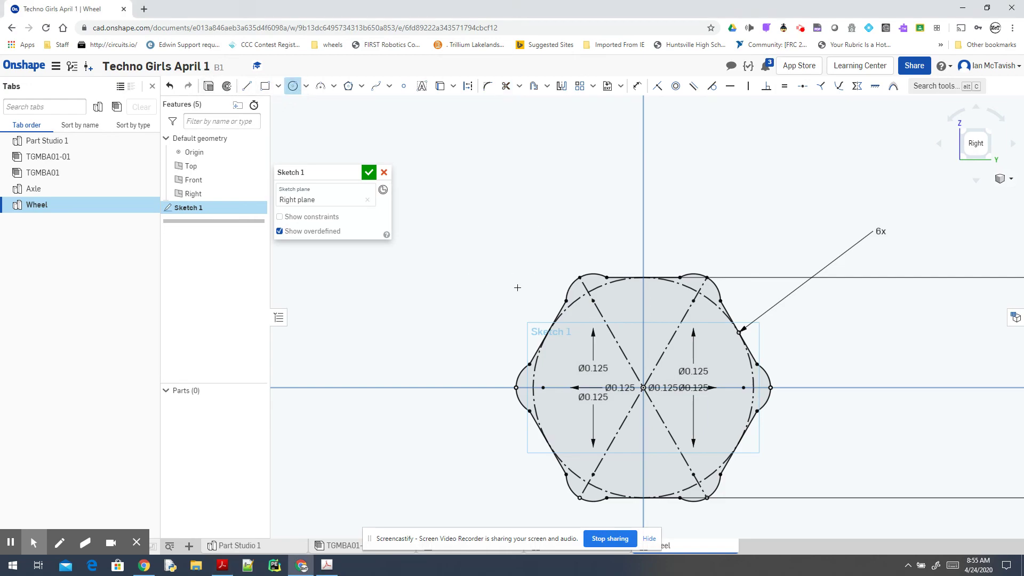
{"action": "left_click", "coordinate": [644, 387]}
{"action": "left_click", "coordinate": [879, 218]}
{"action": "type", "text": "3"}
{"action": "key", "text": "Return"}
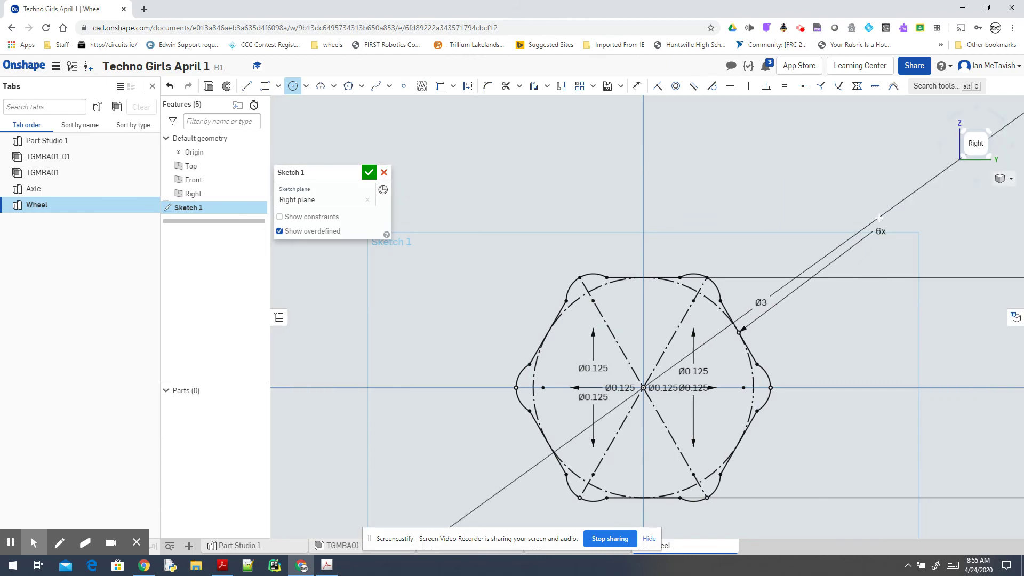
{"action": "scroll", "coordinate": [556, 258], "scroll_direction": "down", "scroll_amount": 10}
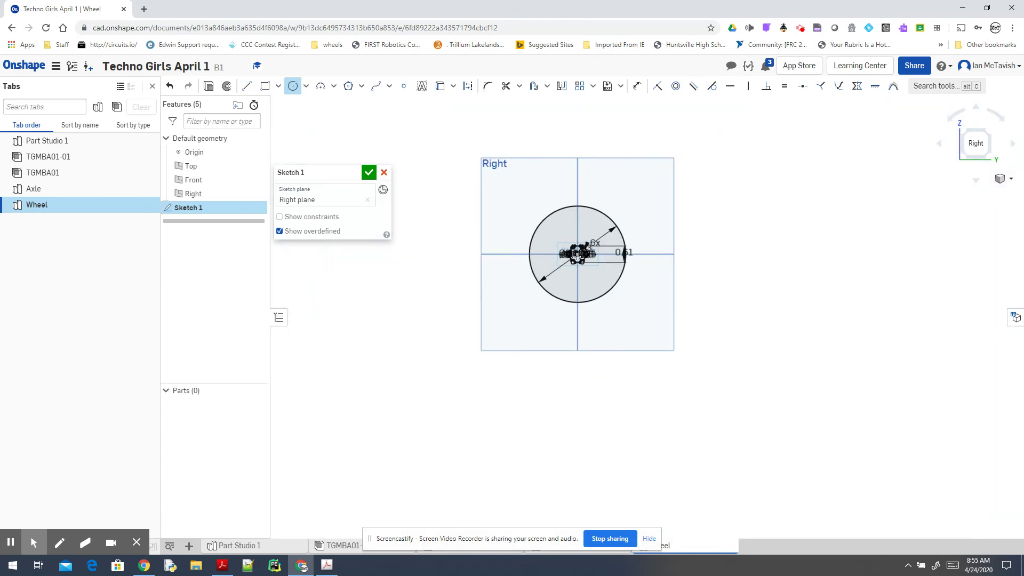
Move the 3 in diameter dimension outside the wheel circle, the 0.51 in dimension closer to the hexagon, and two 0.125 in dimensions outside the hexagon.
{"action": "left_click", "coordinate": [293, 85]}
{"action": "left_click_drag", "start_coordinate": [611, 231], "coordinate": [550, 176]}
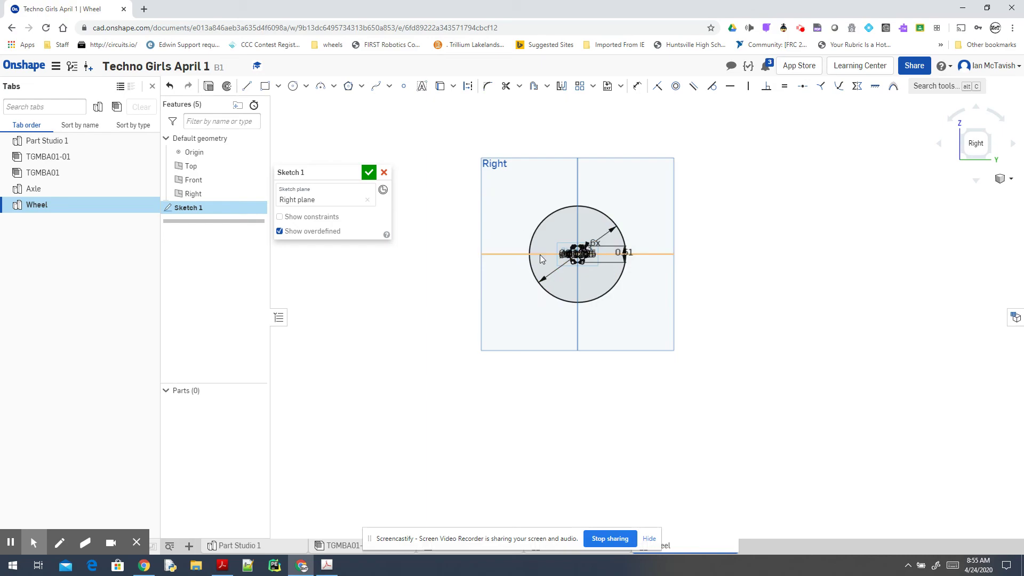
{"action": "scroll", "coordinate": [540, 255], "scroll_direction": "up", "scroll_amount": 6}
{"action": "left_click", "coordinate": [613, 277]}
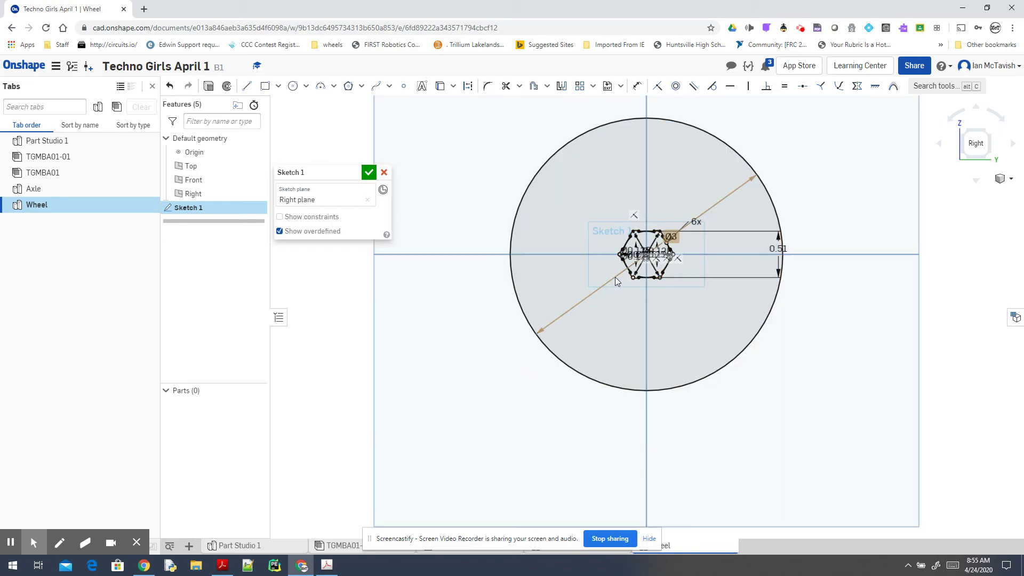
{"action": "mouse_move", "coordinate": [670, 236]}
{"action": "left_mouse_down"}
{"action": "mouse_move", "coordinate": [679, 197]}
{"action": "mouse_move", "coordinate": [492, 195]}
{"action": "mouse_move", "coordinate": [431, 286]}
{"action": "left_mouse_up"}
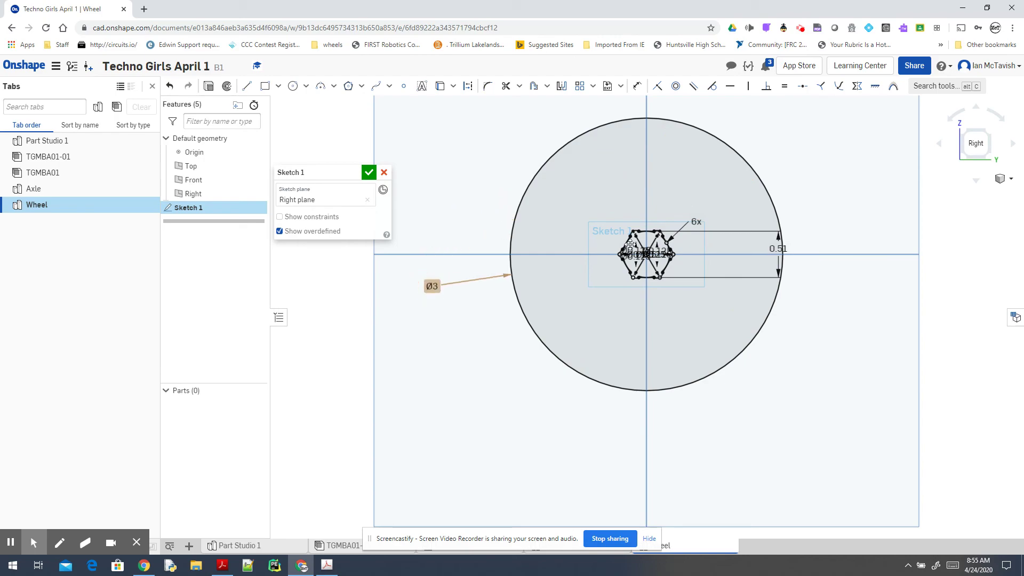
{"action": "left_click_drag", "start_coordinate": [779, 248], "coordinate": [703, 248]}
{"action": "mouse_move", "coordinate": [619, 245]}
{"action": "left_mouse_down"}
{"action": "mouse_move", "coordinate": [592, 231]}
{"action": "mouse_move", "coordinate": [612, 277]}
{"action": "mouse_move", "coordinate": [600, 284]}
{"action": "left_mouse_up"}
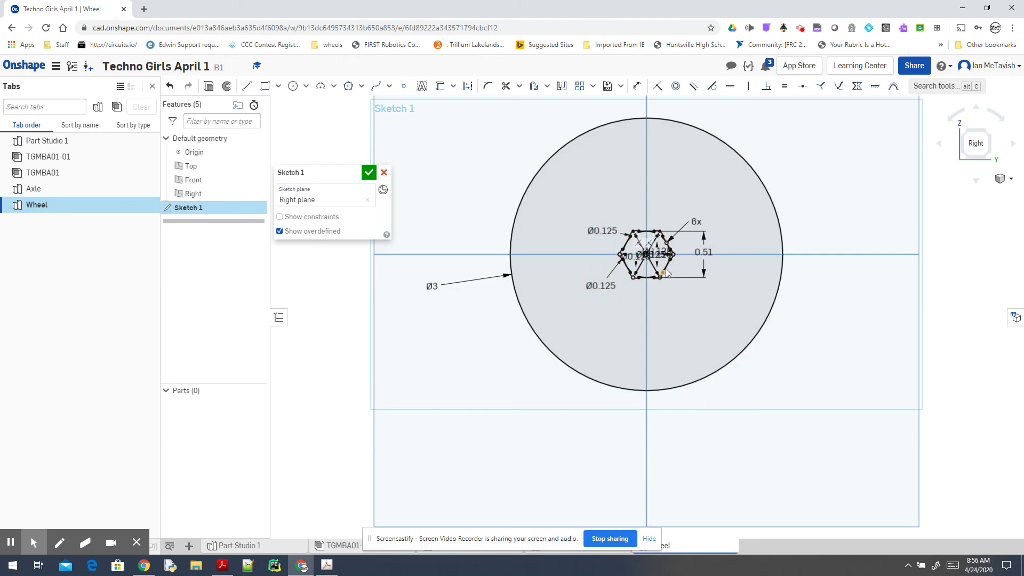
{"action": "scroll", "coordinate": [666, 267], "scroll_direction": "up", "scroll_amount": 3}
{"action": "scroll", "coordinate": [784, 238], "scroll_direction": "down", "scroll_amount": 3}
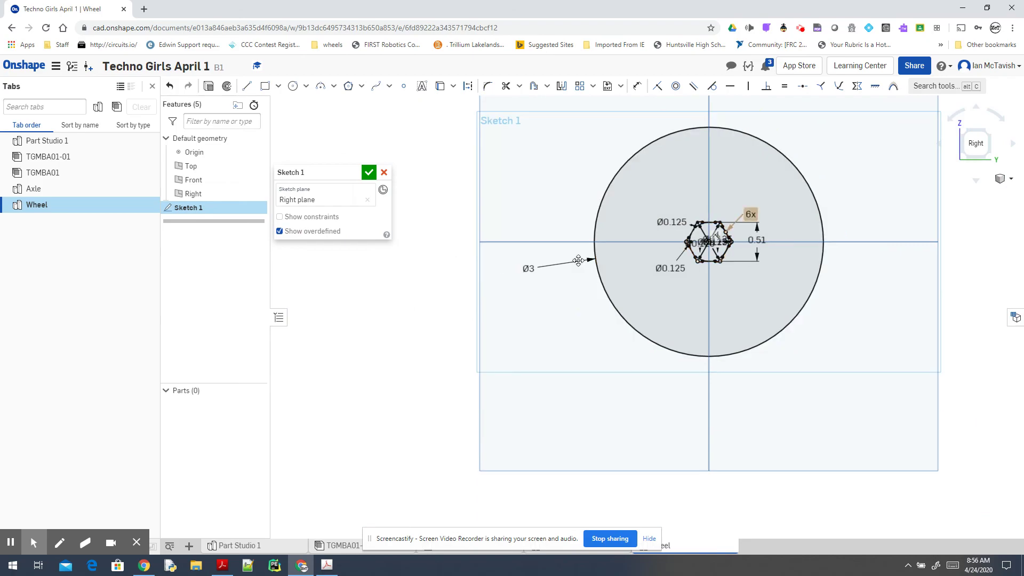
Rename the sketch as "Sketch wheel" and finish it.
{"action": "left_click", "coordinate": [353, 172]}
{"action": "left_click", "coordinate": [333, 172]}
{"action": "type", "text": "wheel"}
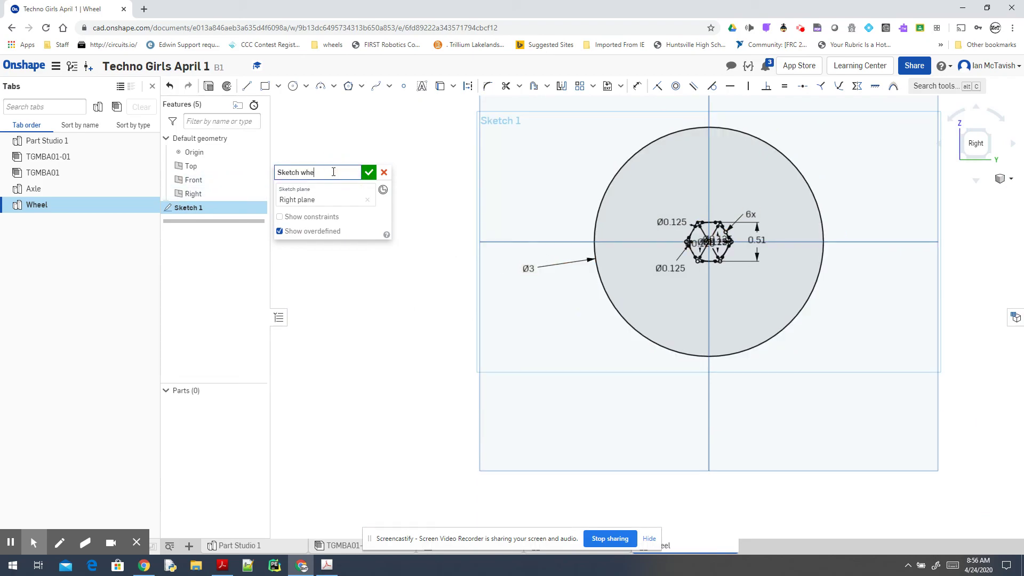
{"action": "left_click", "coordinate": [369, 171]}
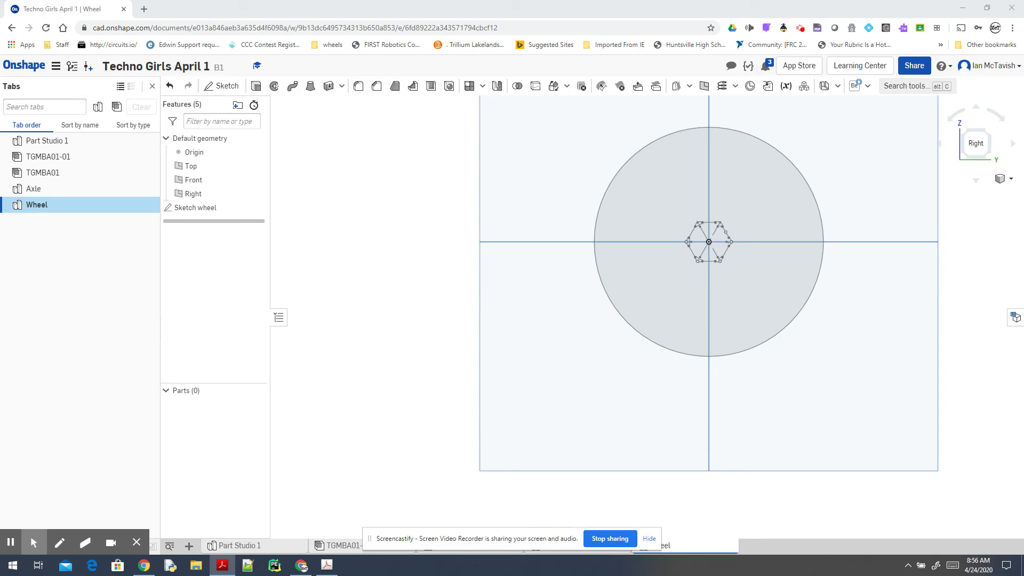
Extrude the wheel region around the hex bore as a new solid with a blind depth of 3/4 in.
{"action": "left_click", "coordinate": [256, 88]}
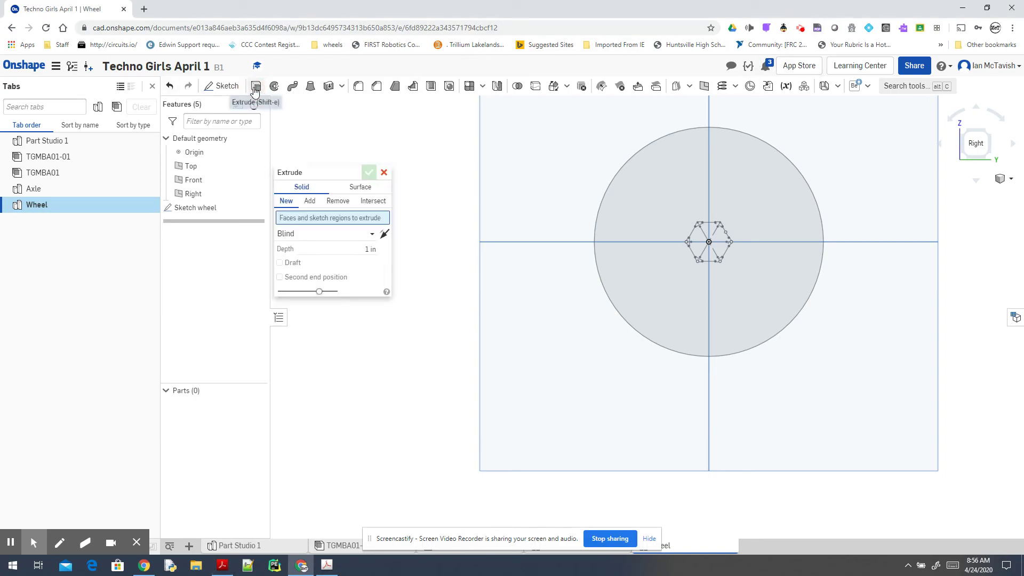
{"action": "left_click", "coordinate": [342, 248]}
{"action": "type", "text": "3/7"}
{"action": "key", "text": "BackSpace"}
{"action": "type", "text": "4"}
{"action": "key", "text": "Return"}
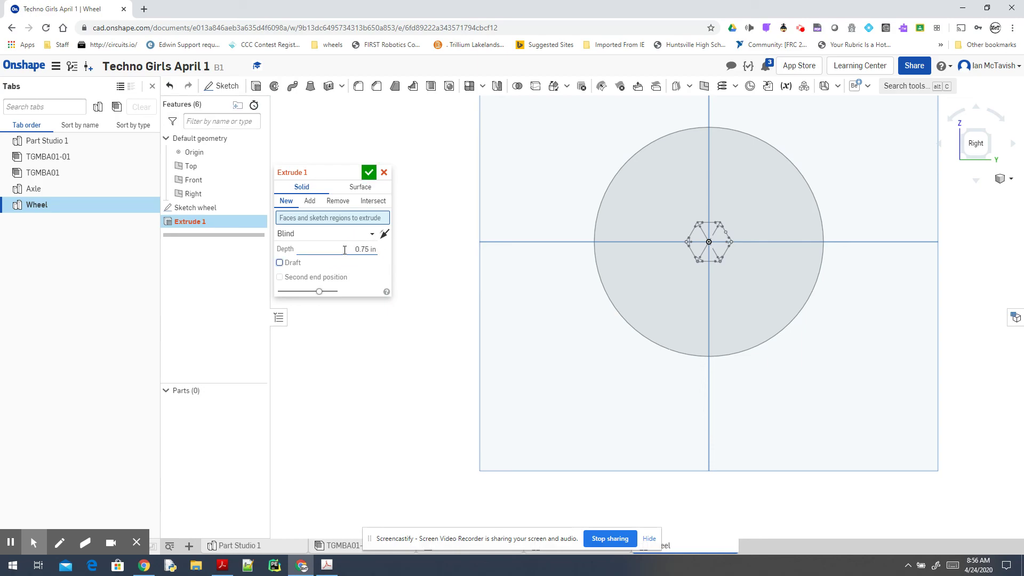
{"action": "left_click", "coordinate": [642, 175]}
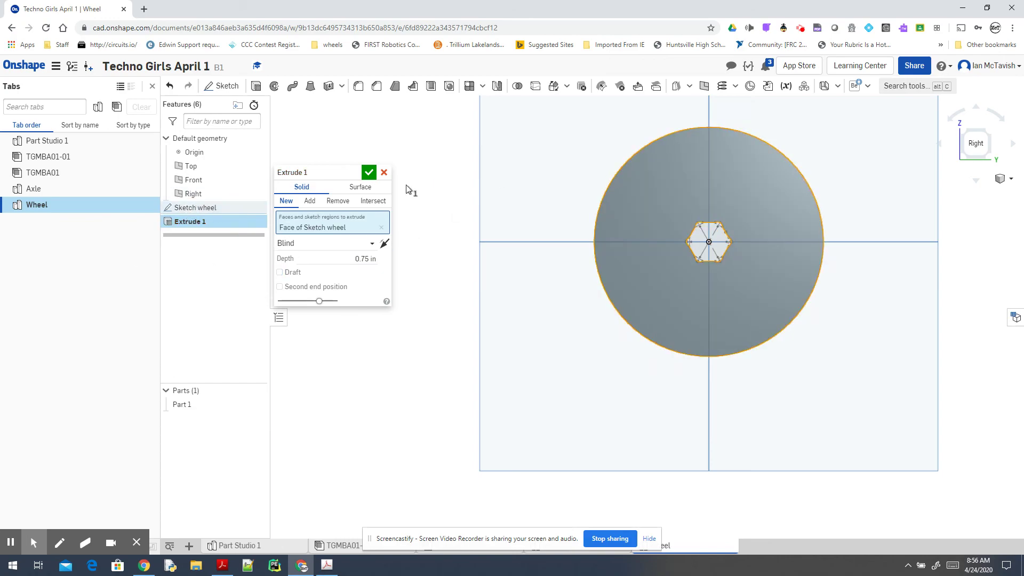
Name the extrusion "Extrude Wheel" and accept it.
{"action": "left_click", "coordinate": [338, 172]}
{"action": "type", "text": "Wheel"}
{"action": "left_click", "coordinate": [369, 175]}
{"action": "mouse_move", "coordinate": [397, 178]}
{"action": "right_mouse_down"}
{"action": "mouse_move", "coordinate": [453, 176]}
{"action": "mouse_move", "coordinate": [408, 185]}
{"action": "right_mouse_up"}
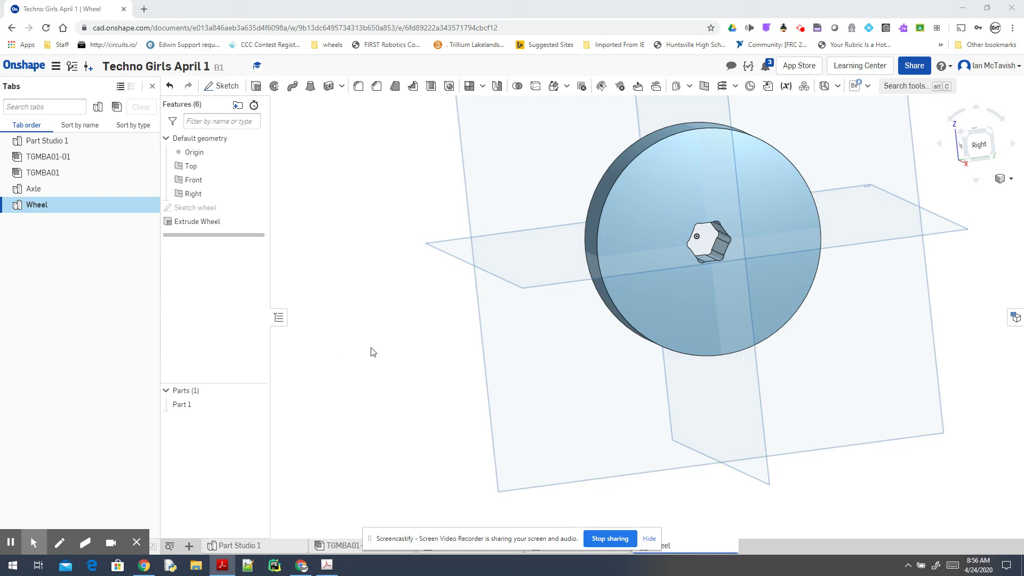
Set the part's name to "Wheel" and its part number to "TGMBP01-05" in its properties and save them.
{"action": "left_click", "coordinate": [218, 405]}
{"action": "right_click", "coordinate": [220, 406]}
{"action": "left_click", "coordinate": [272, 267]}
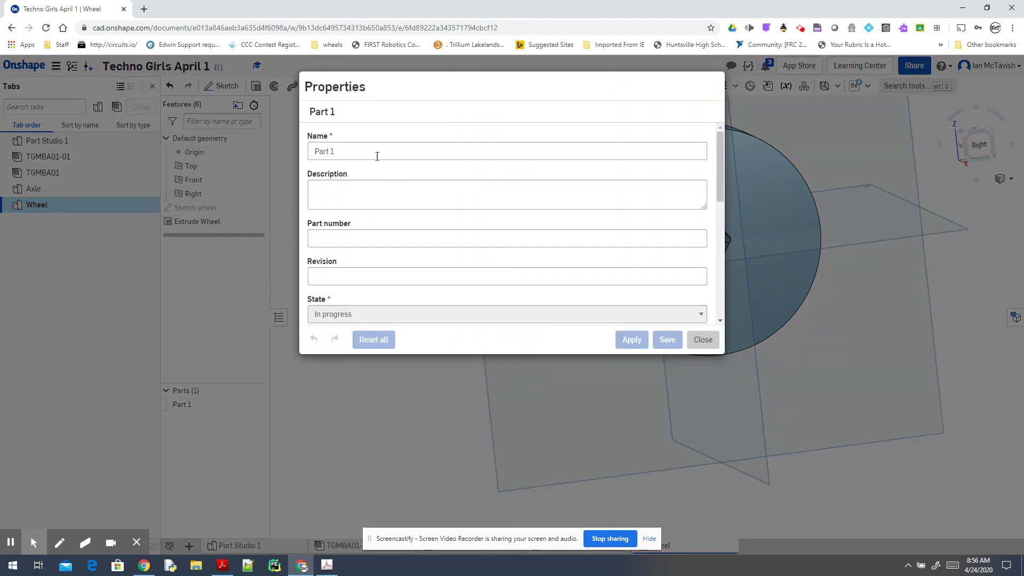
{"action": "type", "text": "Wheel"}
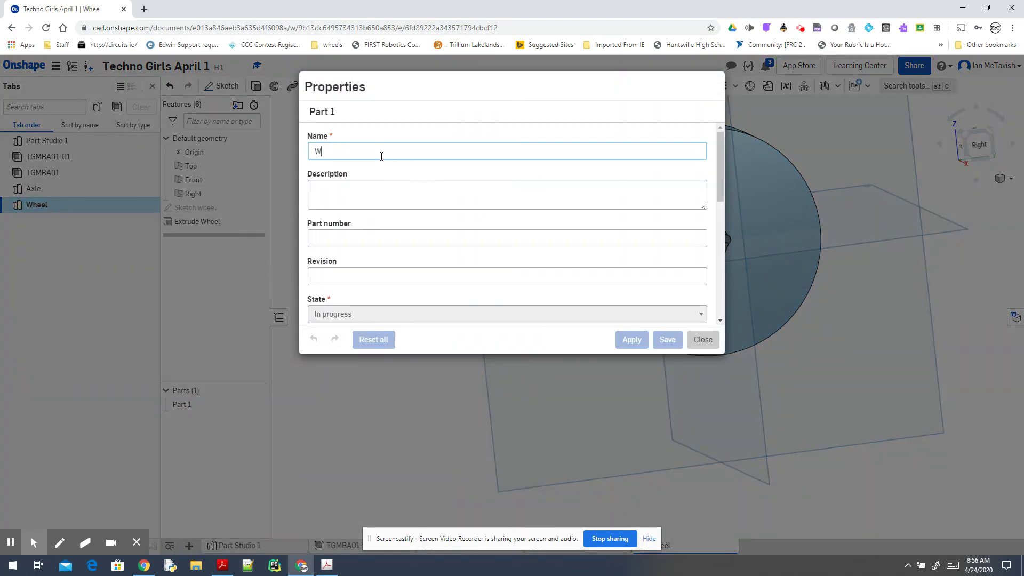
{"action": "key", "text": "Tab"}
{"action": "key", "text": "Tab"}
{"action": "type", "text": "TGMBP01-05"}
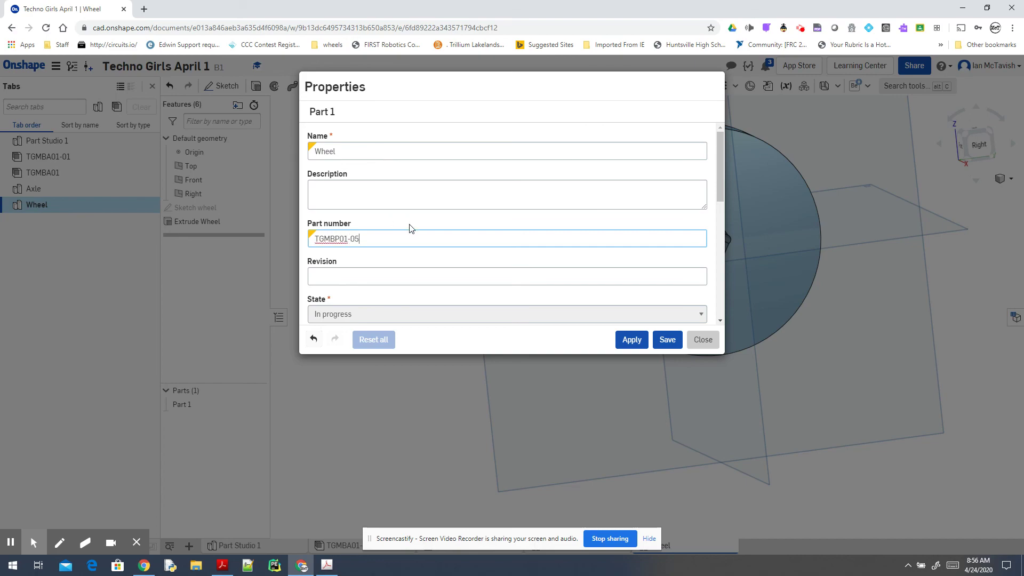
{"action": "left_click", "coordinate": [664, 341]}
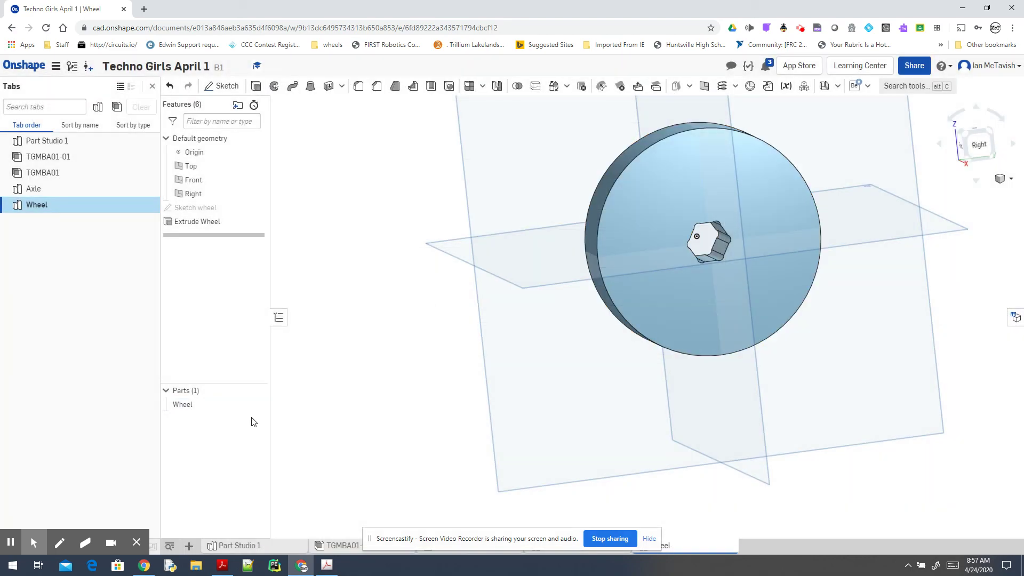
Assign Birch from the Onshape Material Library as the wheel part's material.
{"action": "right_click", "coordinate": [192, 406]}
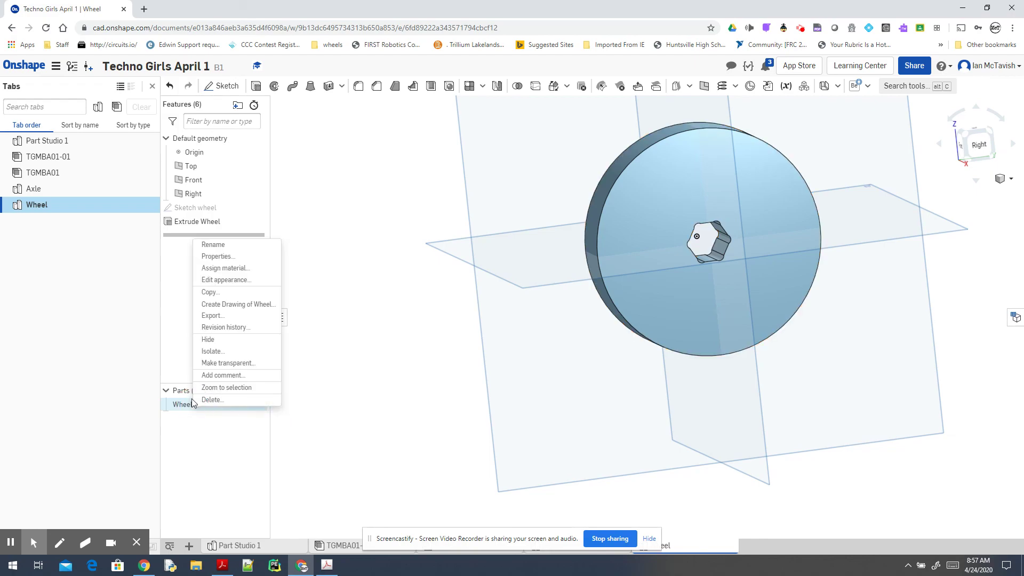
{"action": "left_click", "coordinate": [245, 269]}
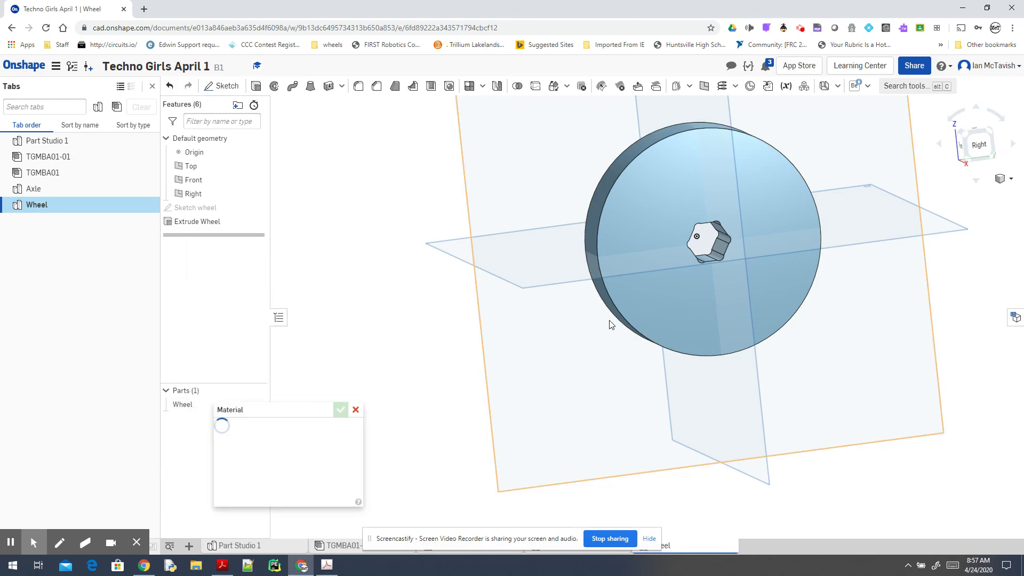
{"action": "left_click", "coordinate": [313, 449]}
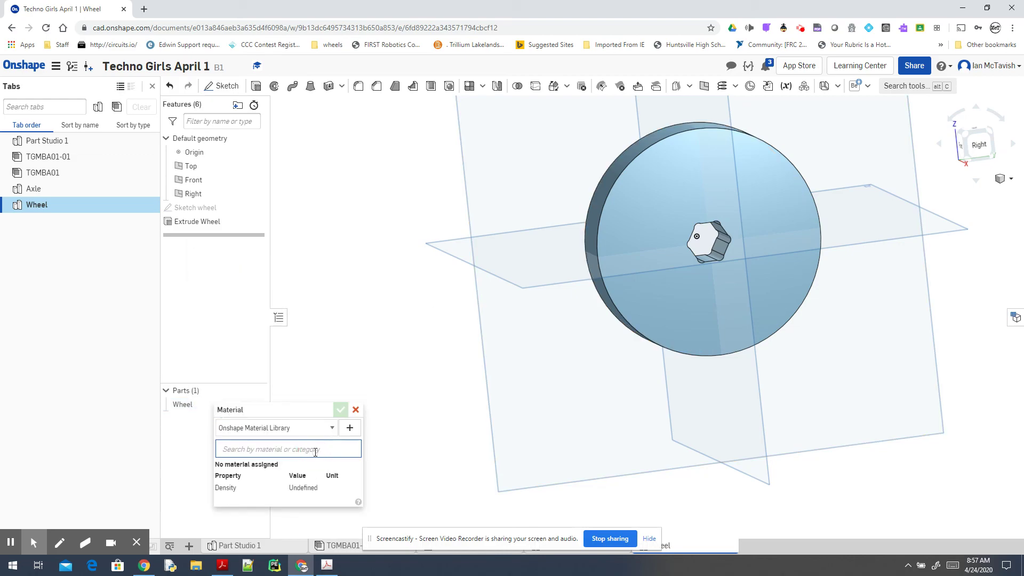
{"action": "type", "text": "B"}
{"action": "type", "text": "l"}
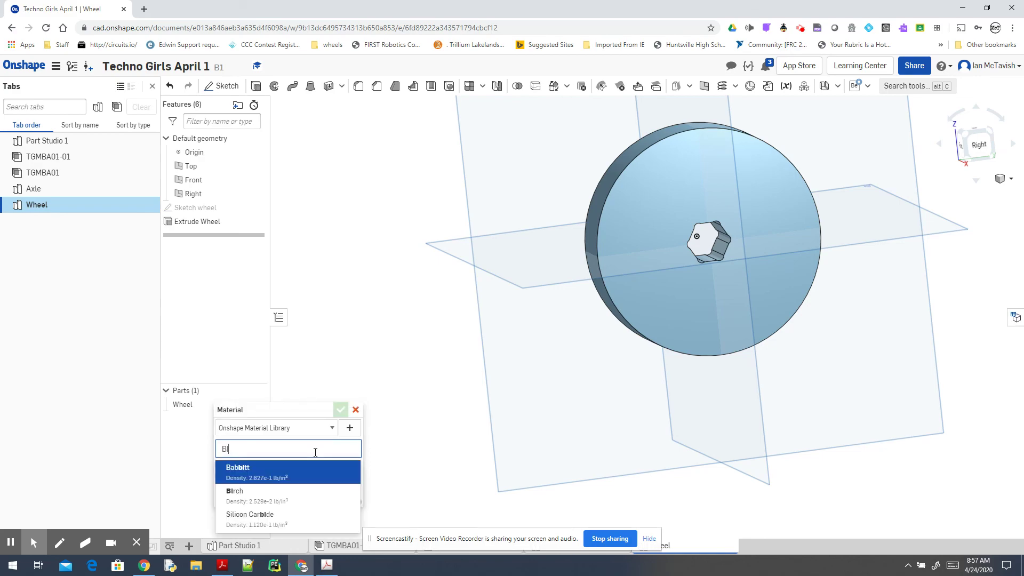
{"action": "left_click", "coordinate": [261, 495]}
{"action": "left_click", "coordinate": [340, 410]}
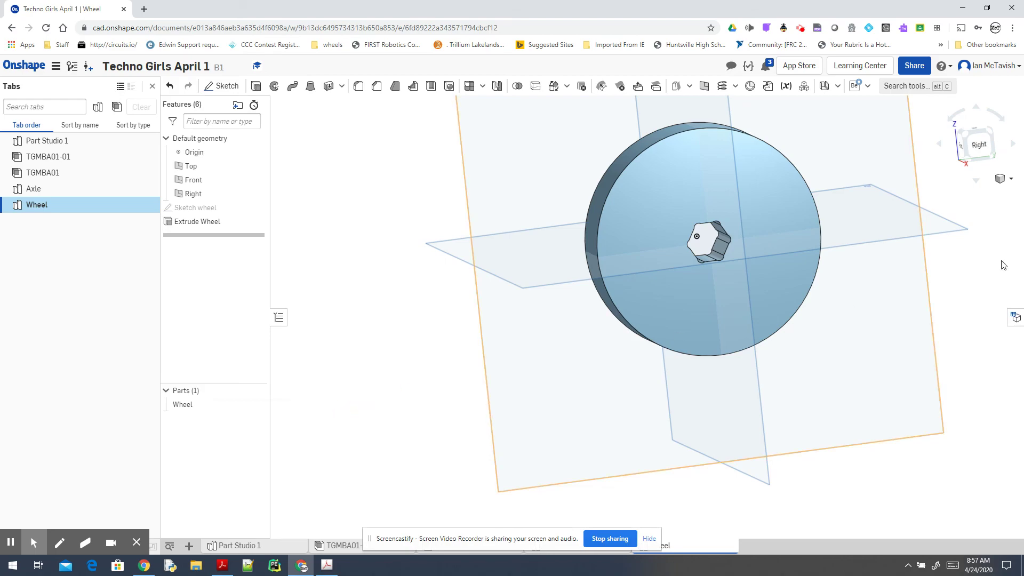
{"action": "key", "text": "alt+Tab"}
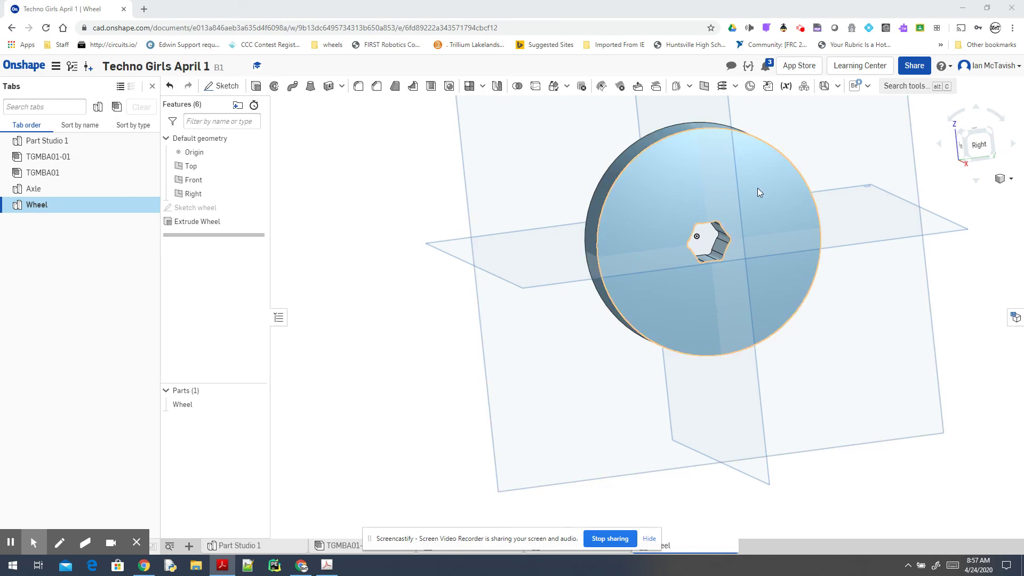
{"action": "scroll", "coordinate": [456, 247], "scroll_direction": "down", "scroll_amount": 3}
{"action": "left_click", "coordinate": [456, 246]}
{"action": "mouse_move", "coordinate": [455, 247]}
{"action": "right_mouse_down"}
{"action": "mouse_move", "coordinate": [471, 222]}
{"action": "mouse_move", "coordinate": [427, 294]}
{"action": "mouse_move", "coordinate": [443, 249]}
{"action": "right_mouse_up"}
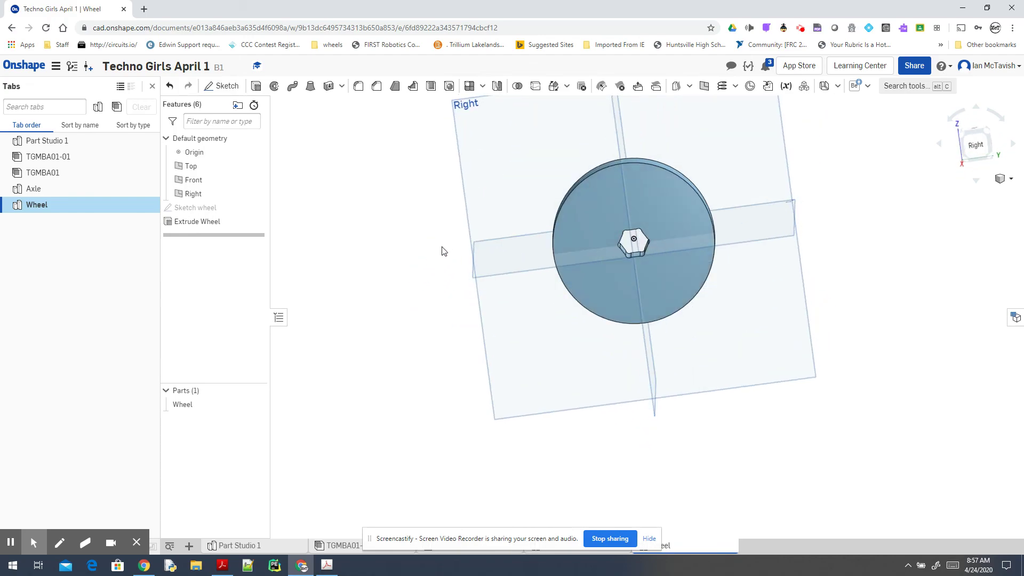
{"action": "mouse_move", "coordinate": [414, 296]}
{"action": "right_mouse_down"}
{"action": "mouse_move", "coordinate": [414, 270]}
{"action": "mouse_move", "coordinate": [412, 284]}
{"action": "right_mouse_up"}
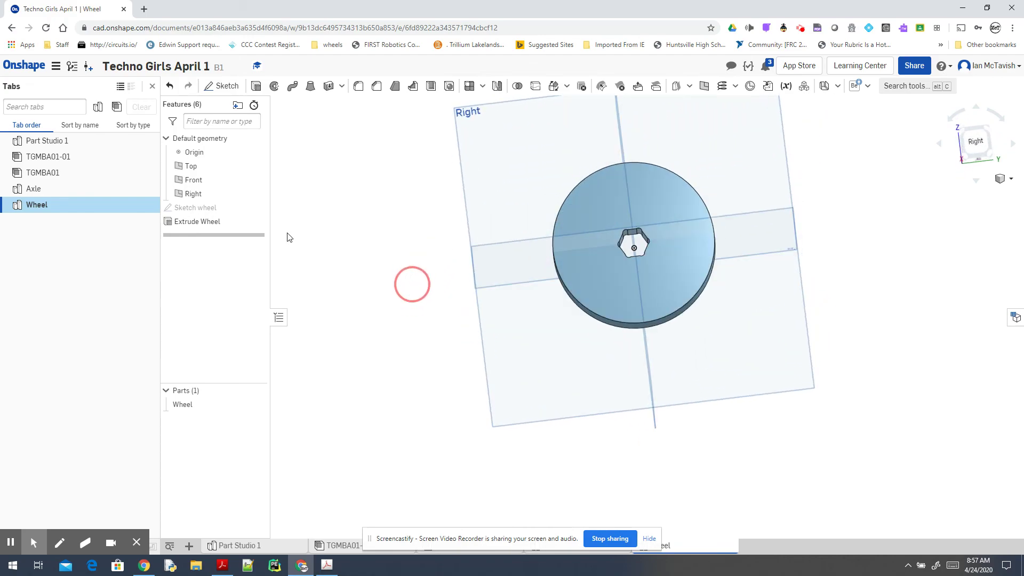